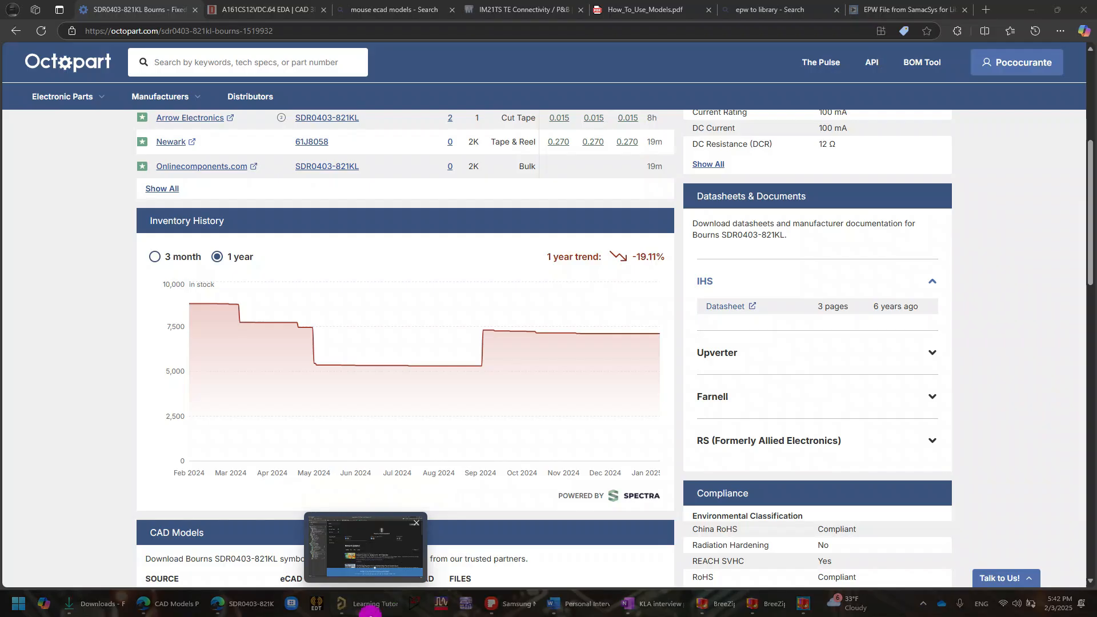
left_click(370, 609)
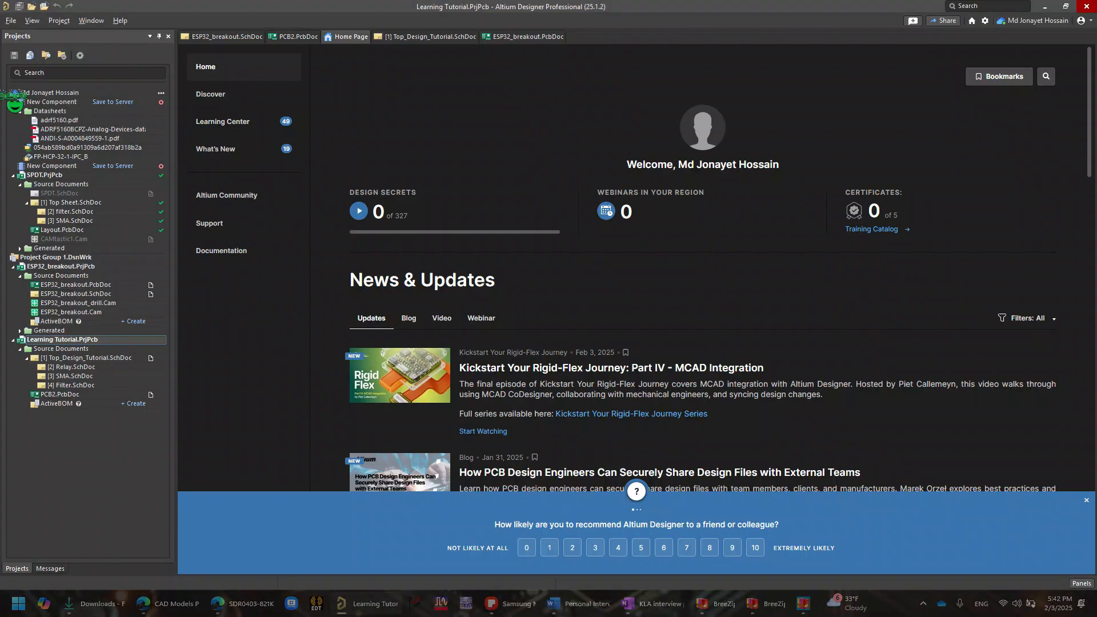
left_click(17, 22)
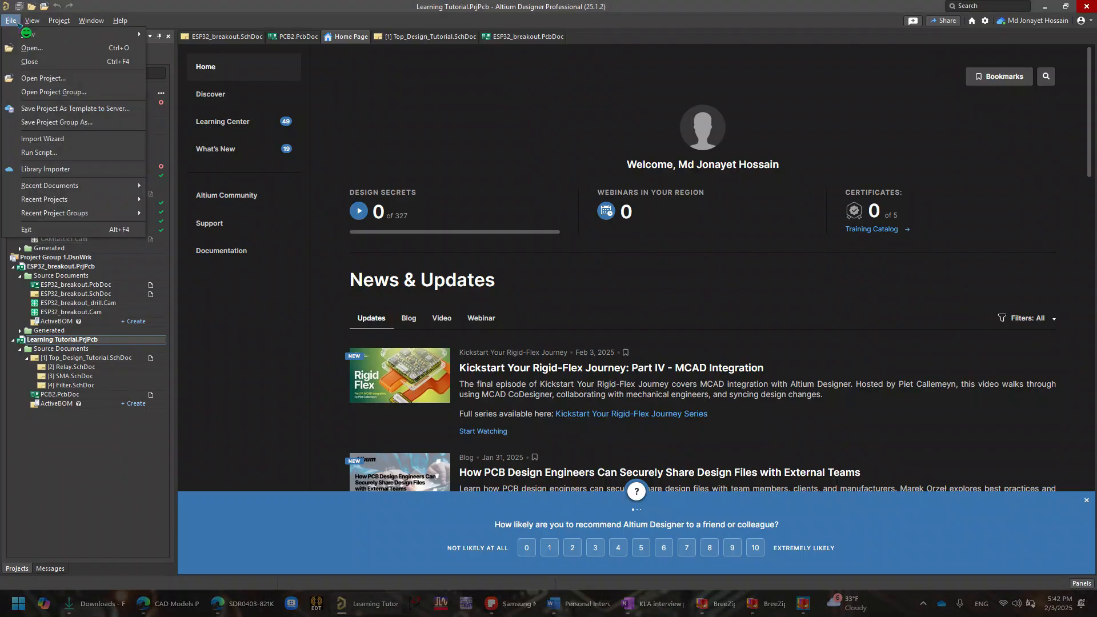
mouse_move(32, 21)
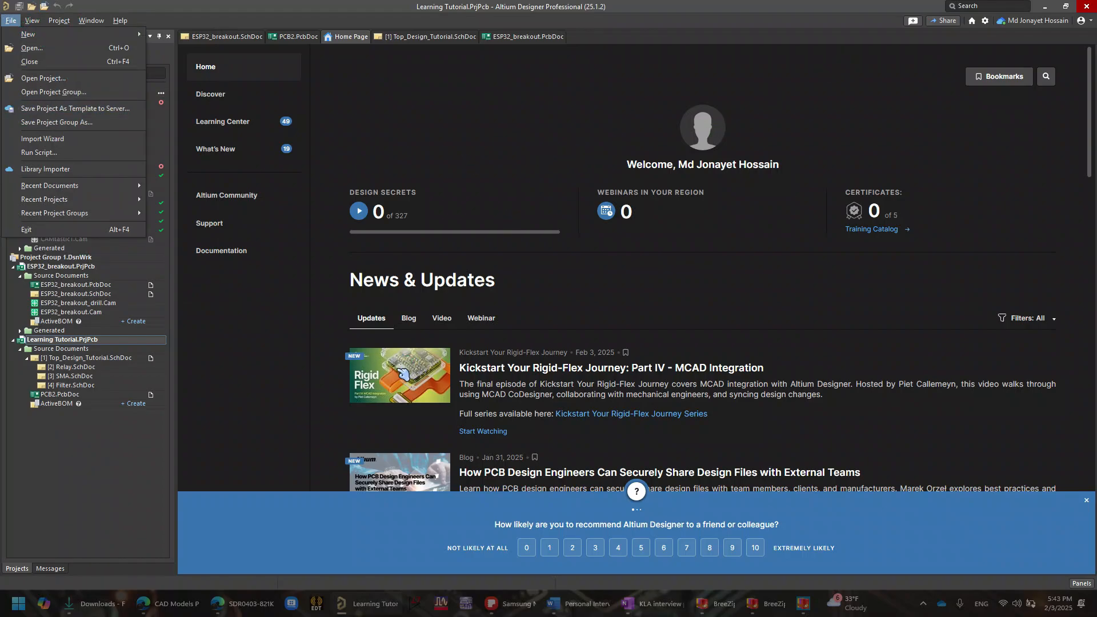
left_click(191, 615)
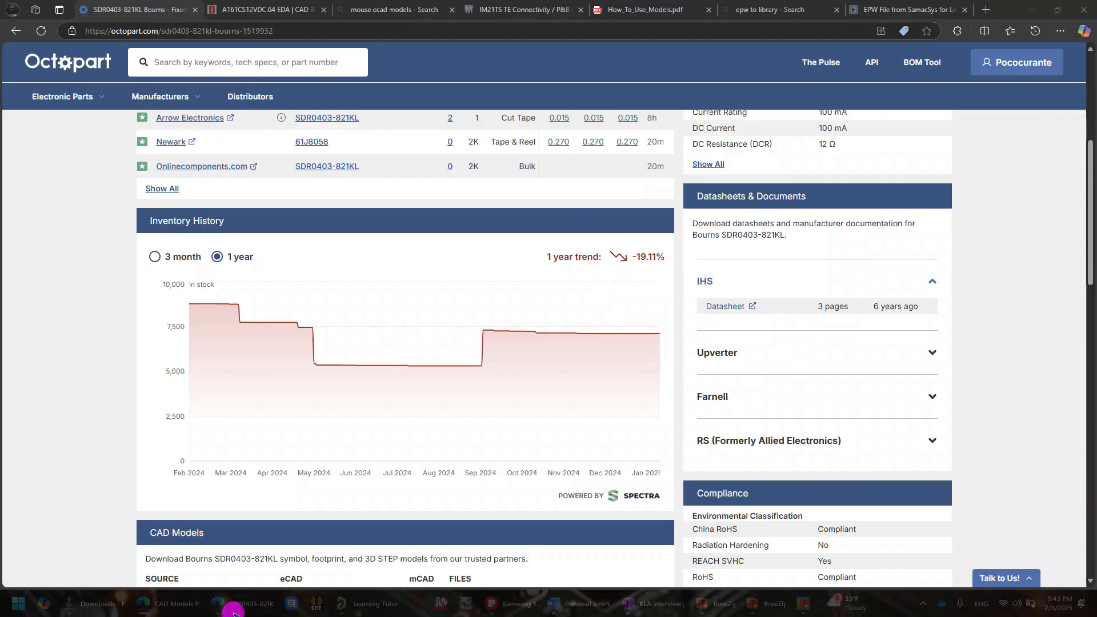
left_click(234, 611)
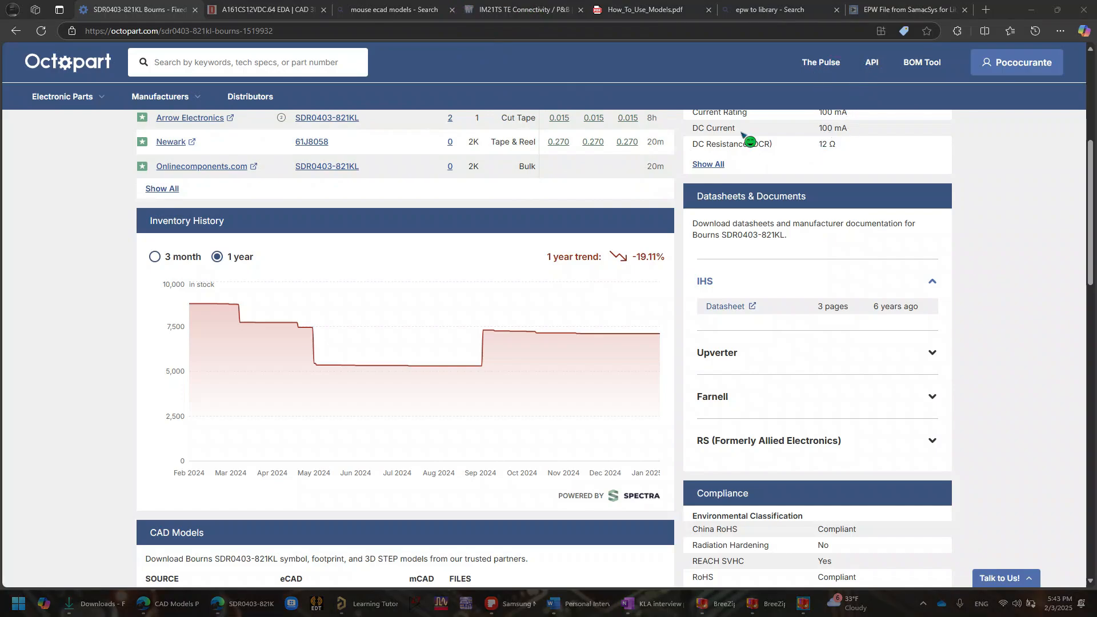
- Download the EE Concierge CAD model of the Bourns SDR0403-821KL from Octopart in Altium Designer format
scroll(549, 383, "up", 5)
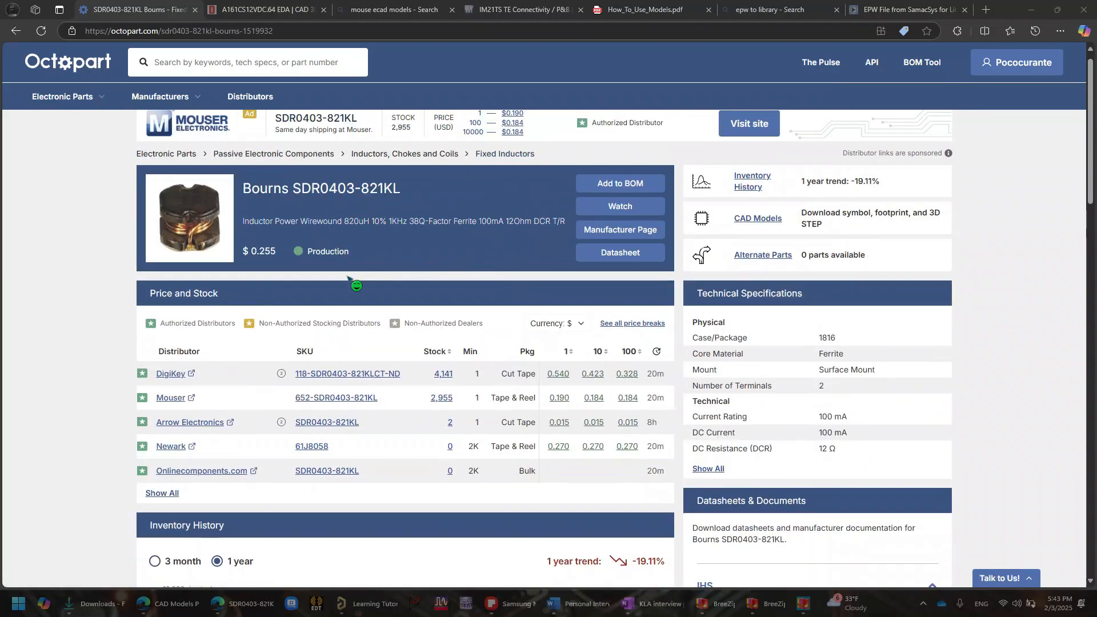
scroll(343, 283, "up", 1)
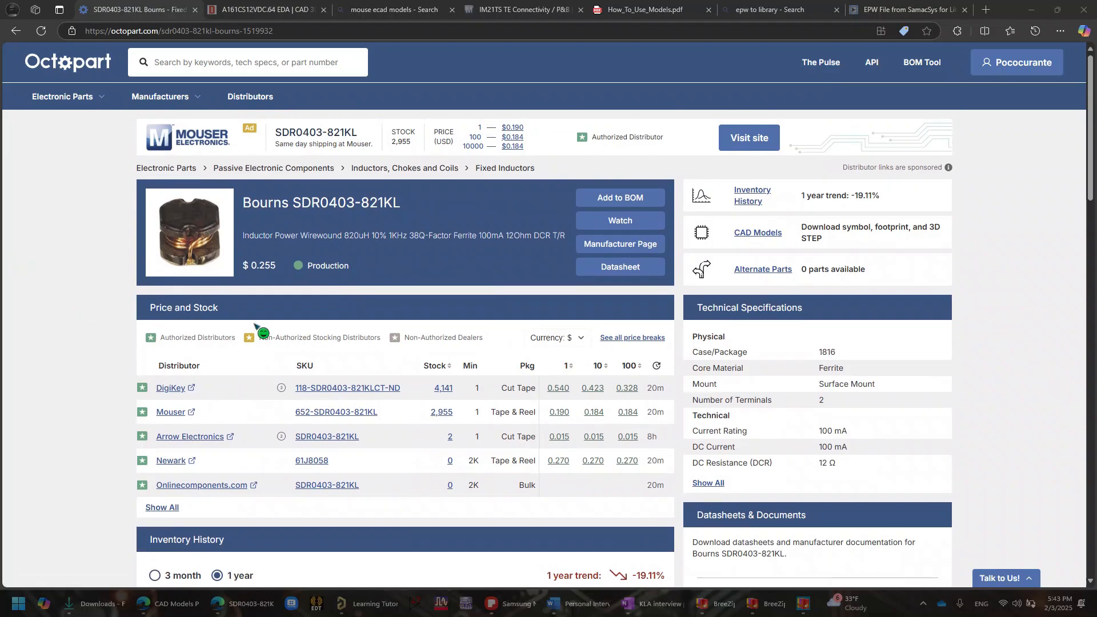
scroll(603, 297, "down", 3)
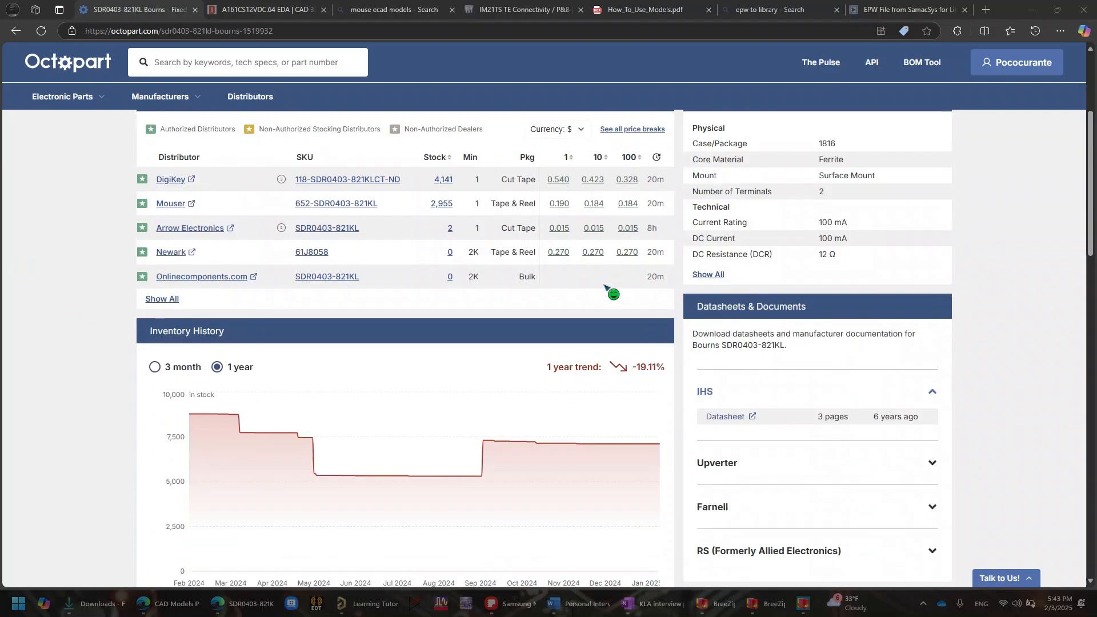
scroll(607, 287, "down", 6)
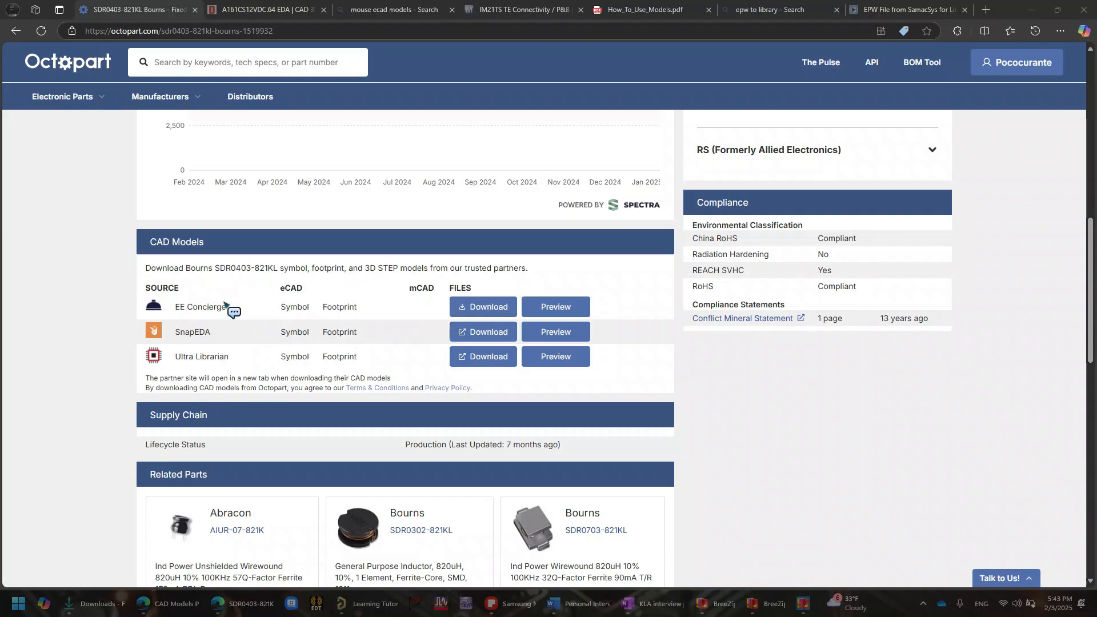
left_click(501, 306)
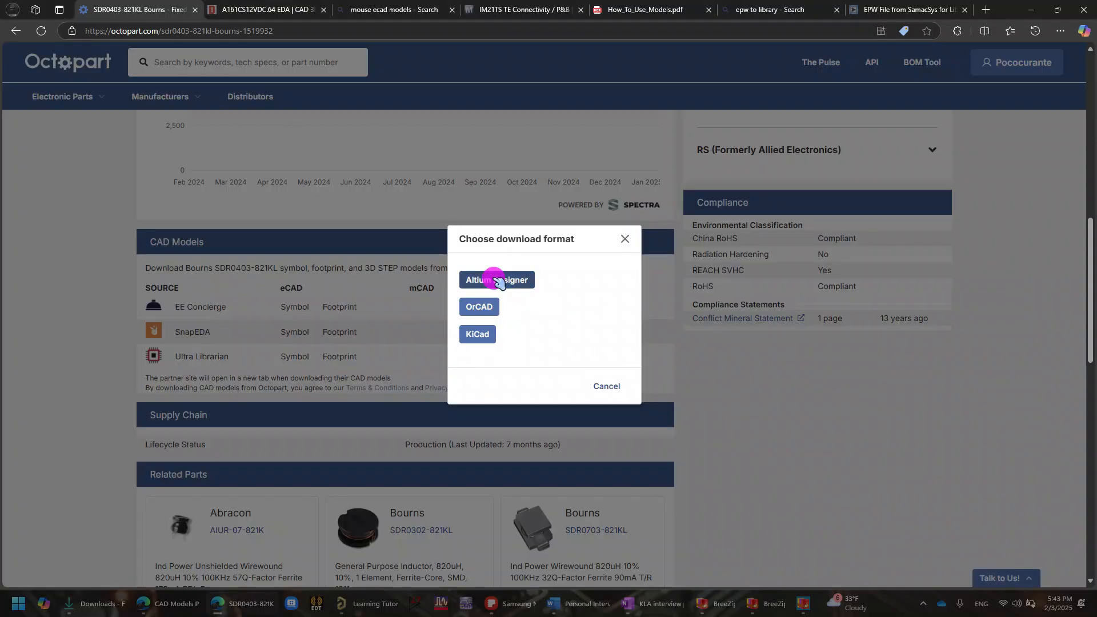
left_click(514, 280)
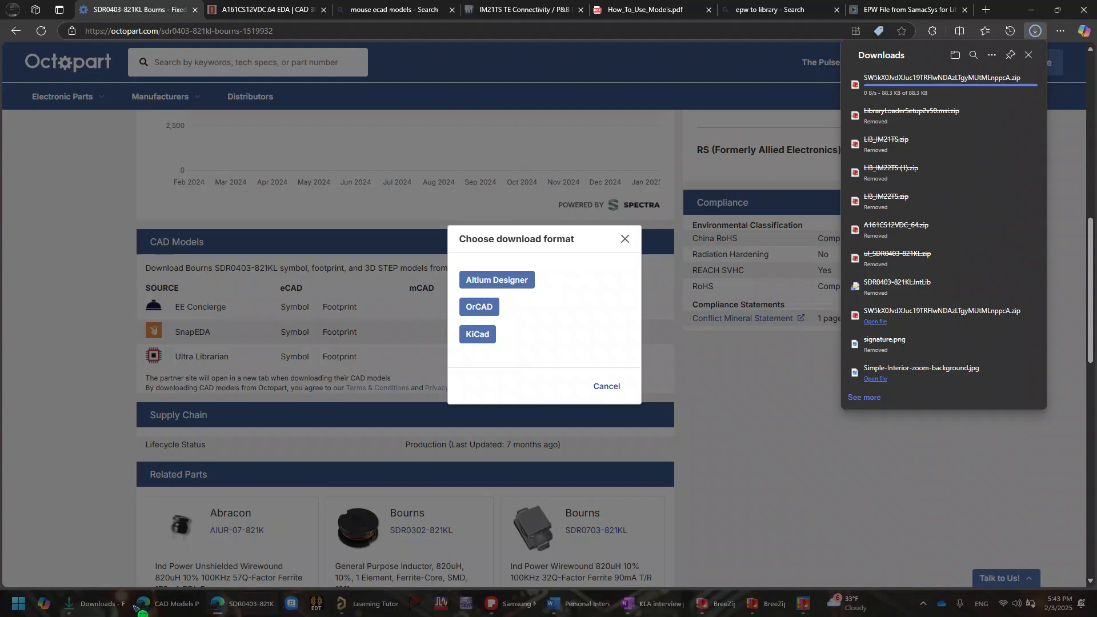
- Switch to File Explorer, extract the newly downloaded zip archive in Downloads and open its parts folder
left_click(109, 604)
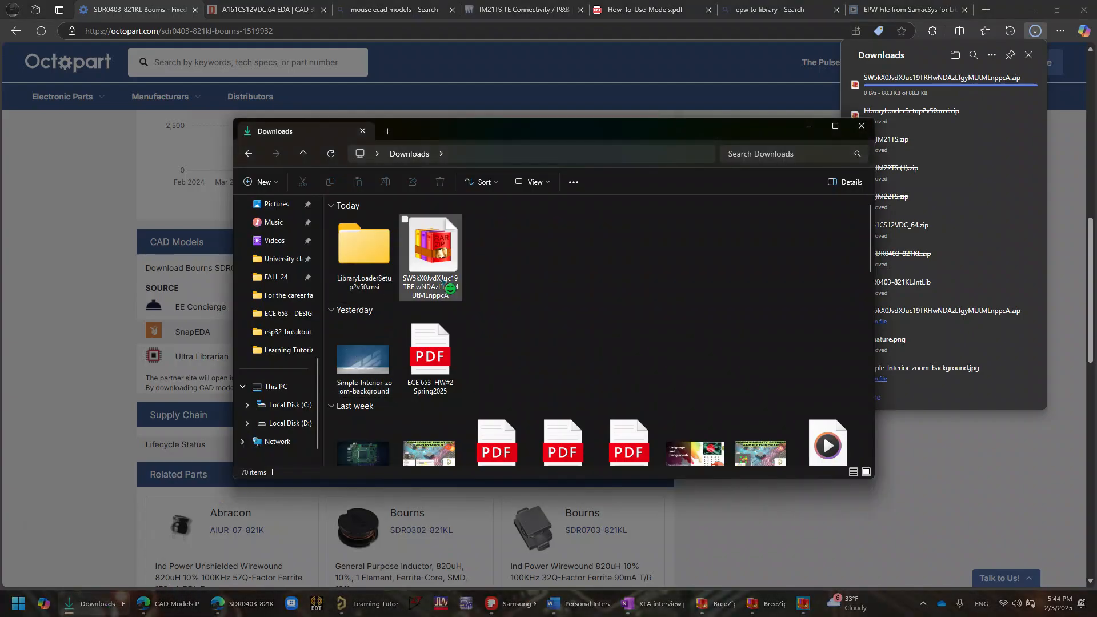
left_click(433, 252)
left_click(596, 183)
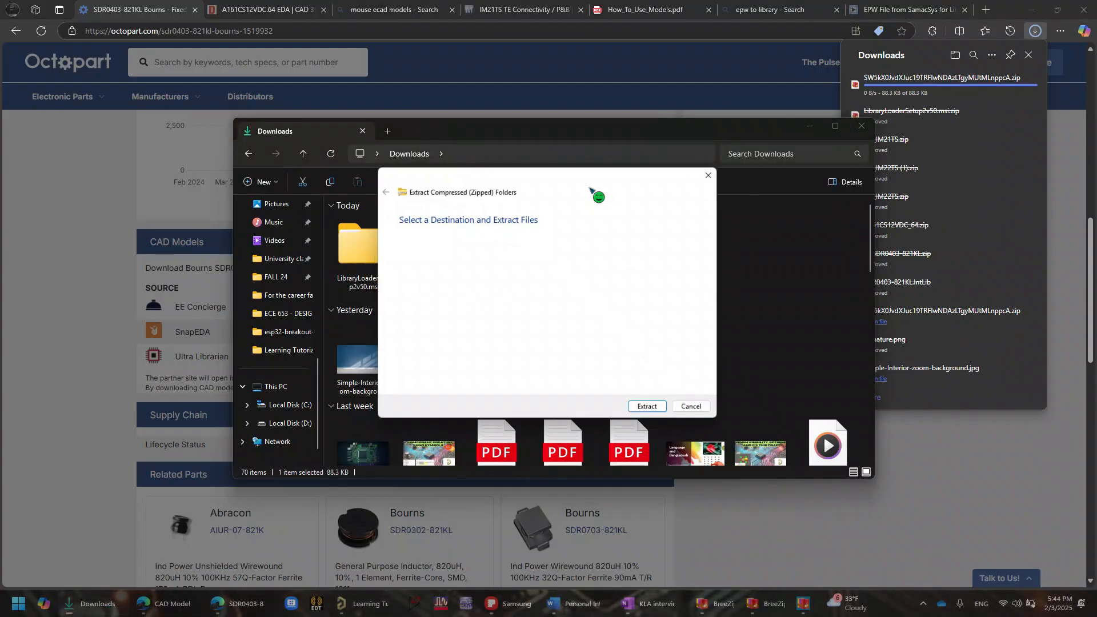
left_click(651, 410)
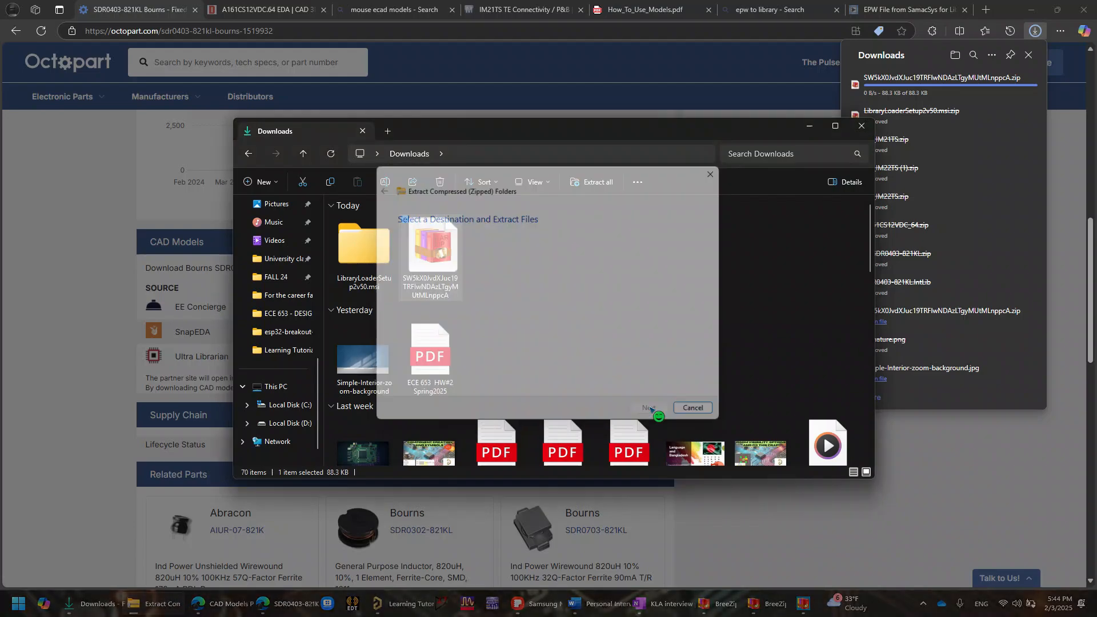
double_click(510, 264)
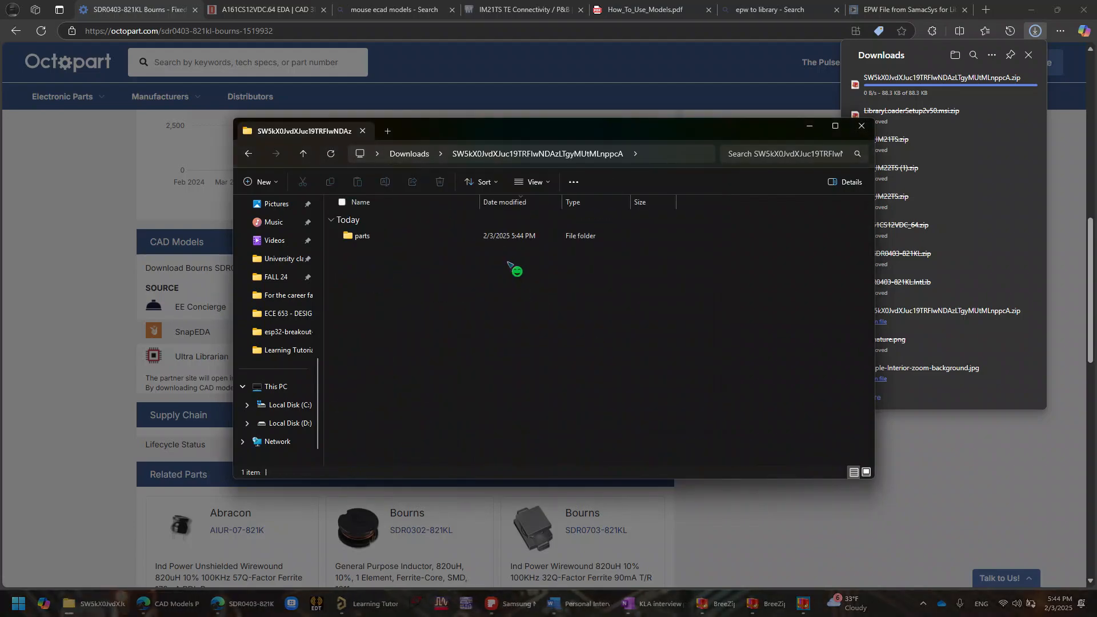
double_click(441, 235)
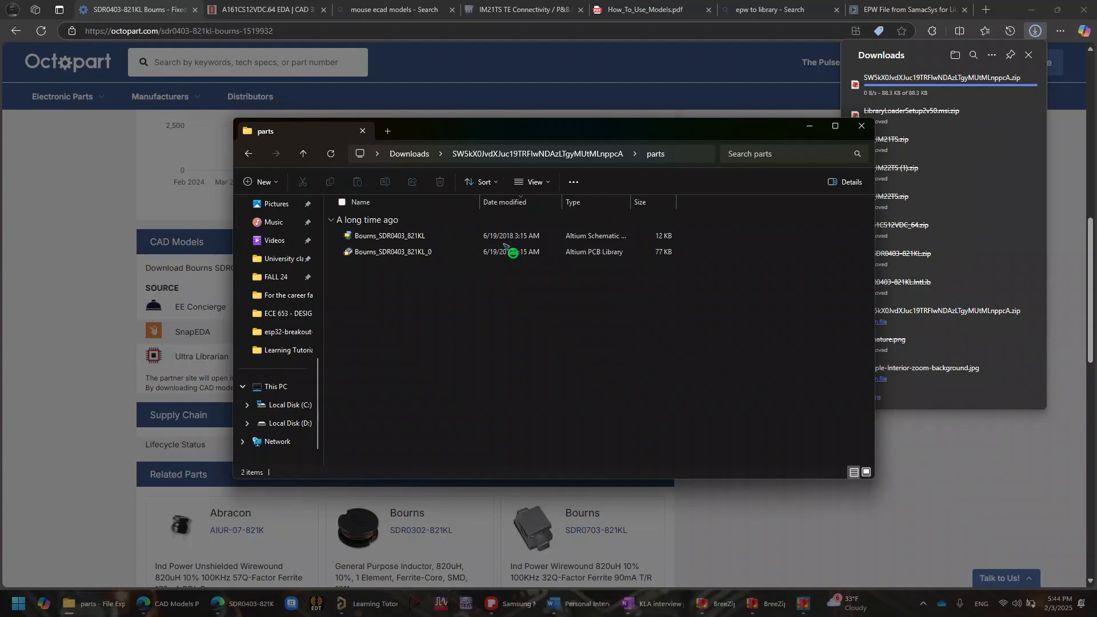
- Arrange the parts folder side by side with the Octopart page and open the Bourns_SDR0403_821KL schematic library in Altium Designer
key("super+Left")
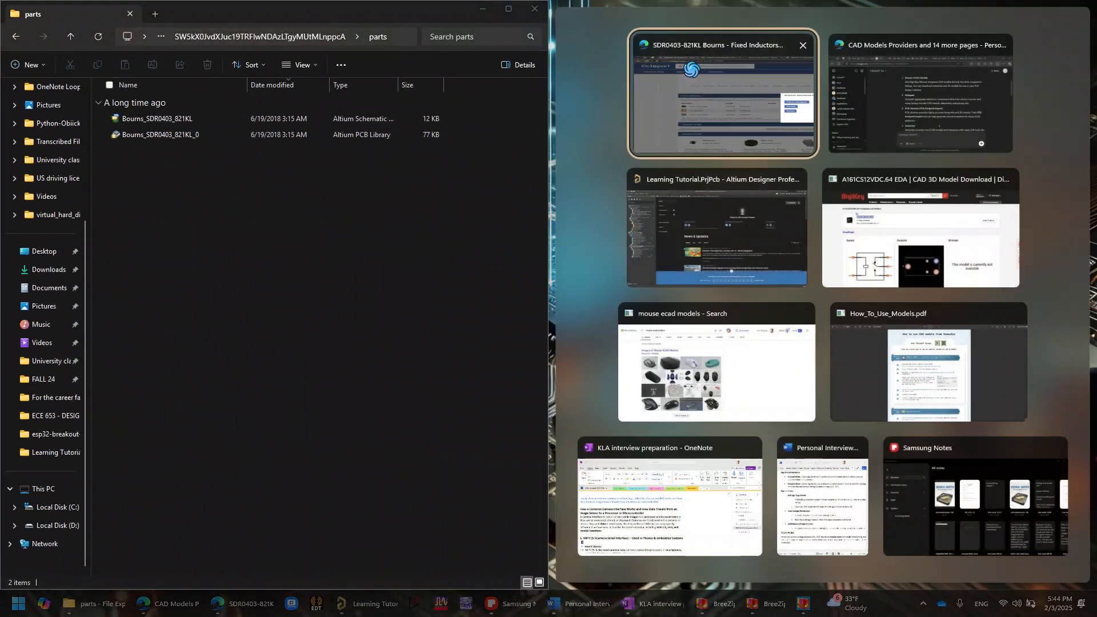
left_click(737, 105)
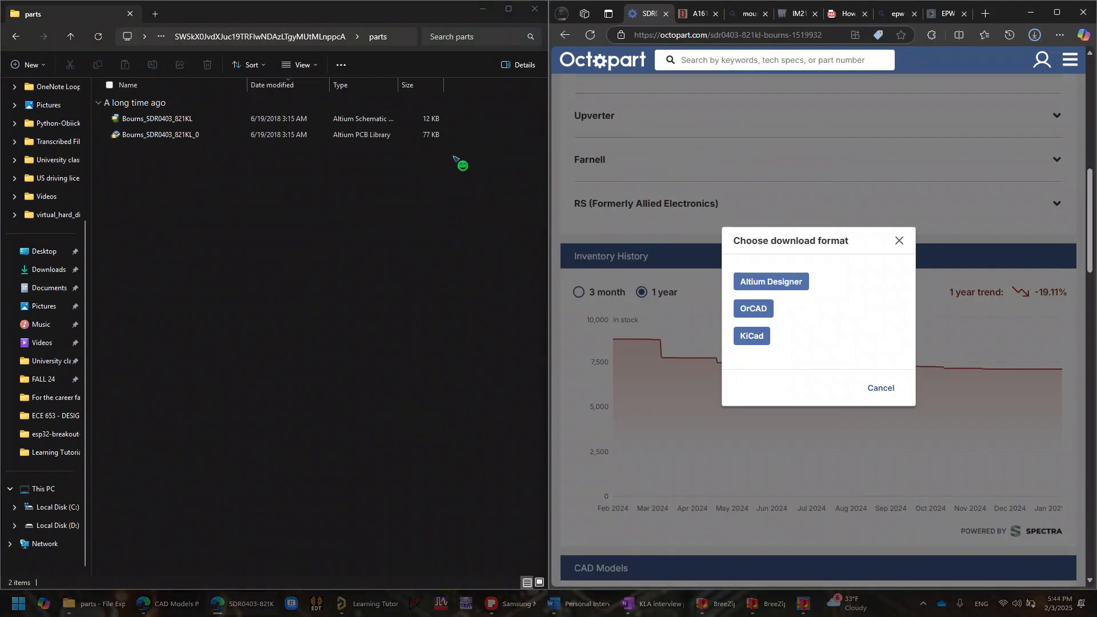
left_click(184, 121)
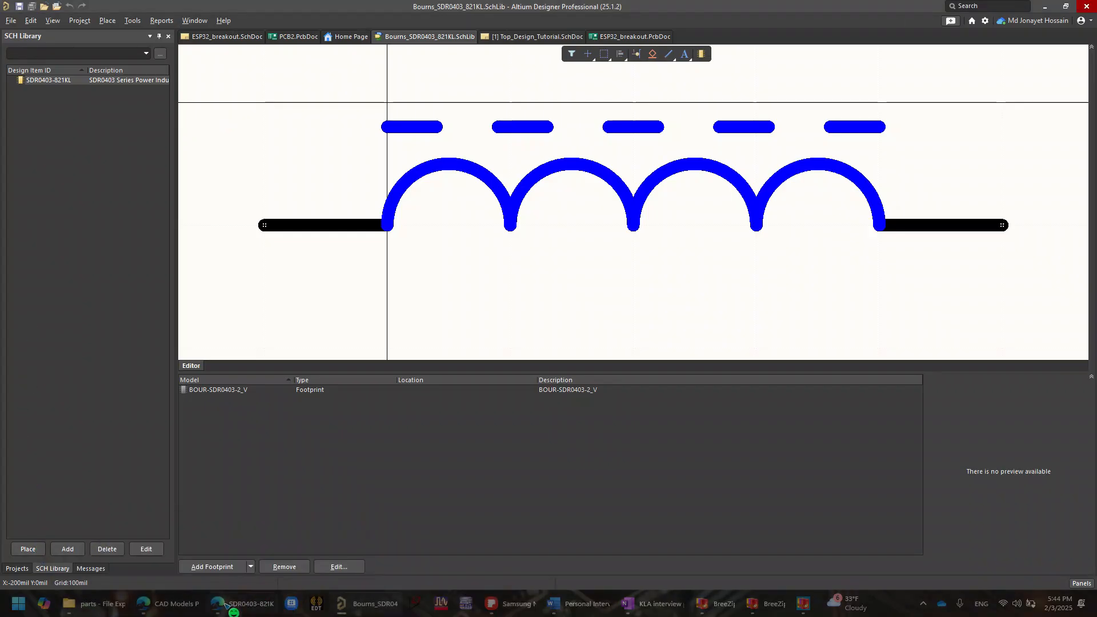
- Return to the parts folder and open the Bourns_SDR0403_821KL_0 PCB library, showing the whole footprint
mouse_move(98, 614)
left_click(150, 551)
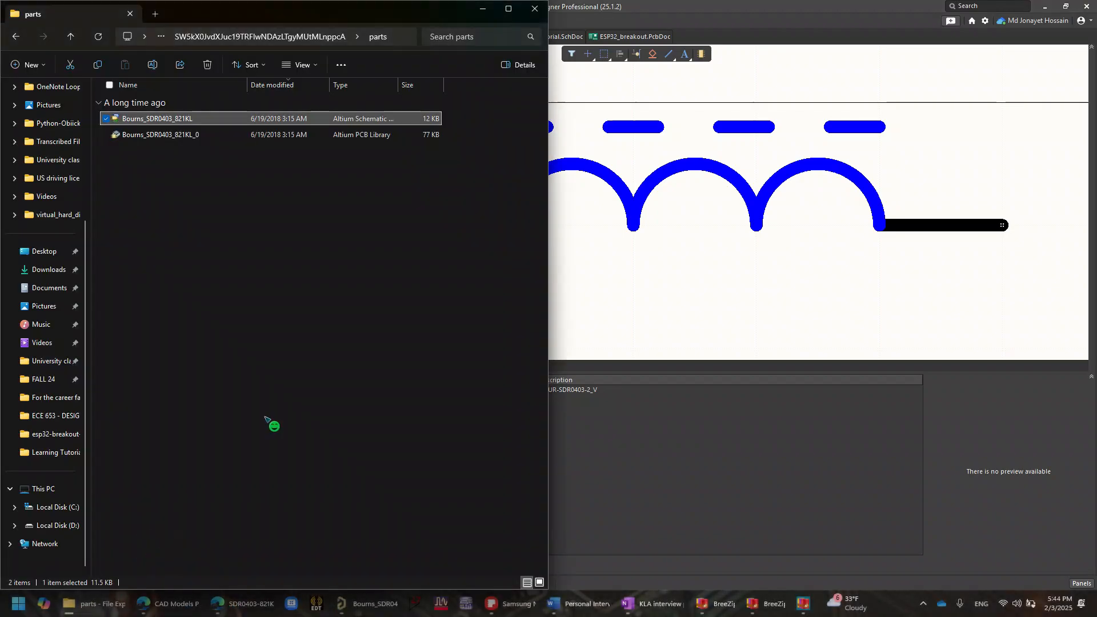
left_click(177, 137)
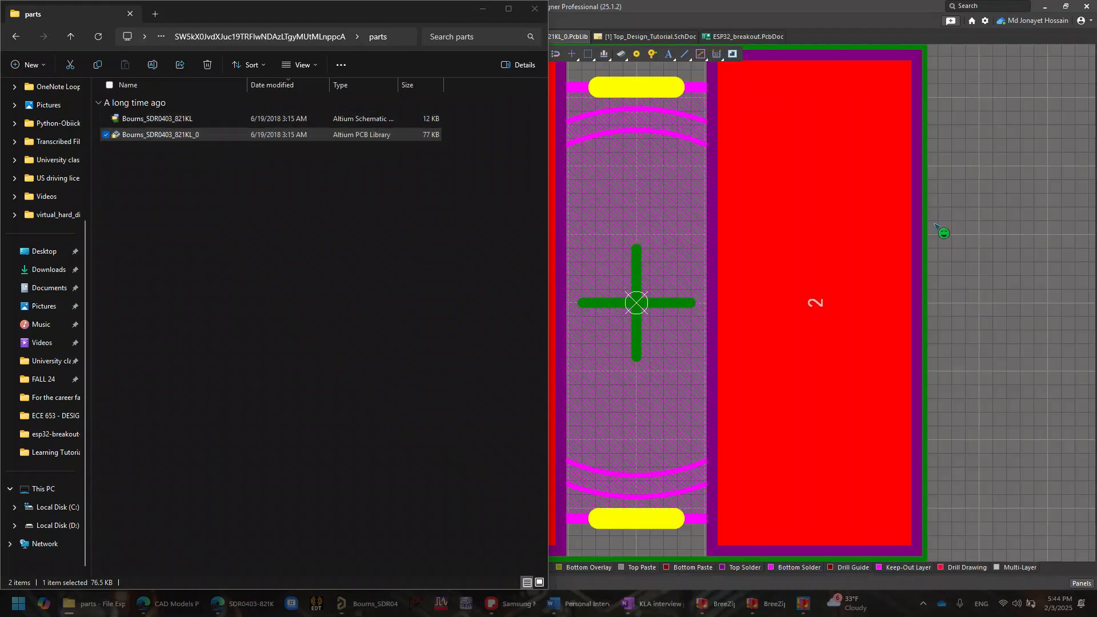
left_click(987, 228)
scroll(334, 330, "down", 2)
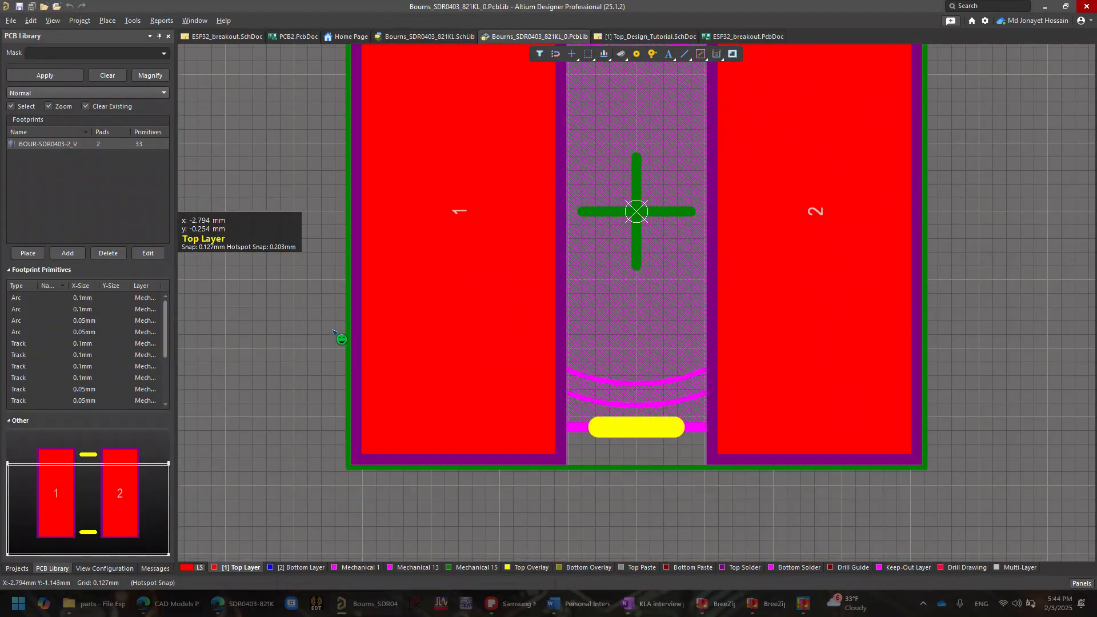
scroll(314, 272, "down", 4, "ctrl")
scroll(710, 178, "up", 3)
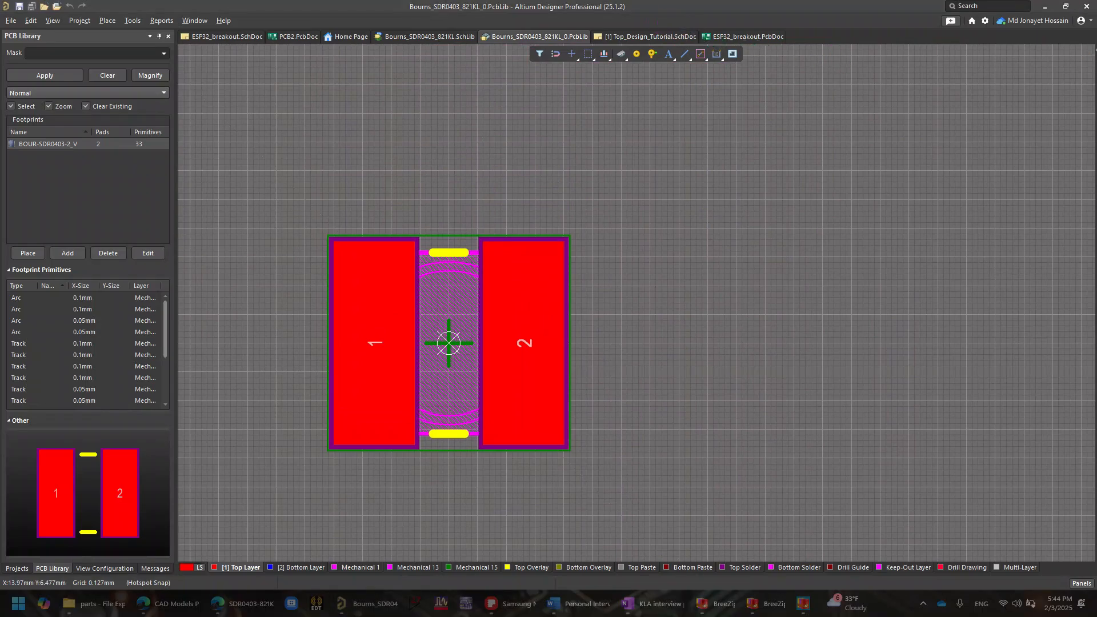
- Open the Components library browser, enlarge it beside the footprint and remove its ADRF5160 search filter
left_click(1082, 584)
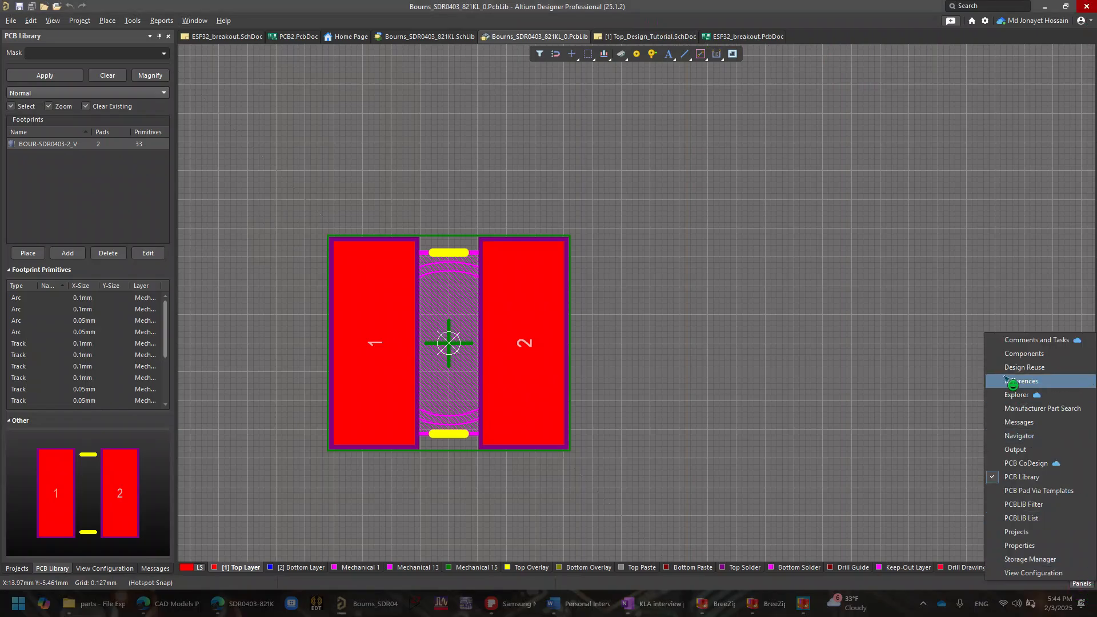
left_click(1038, 356)
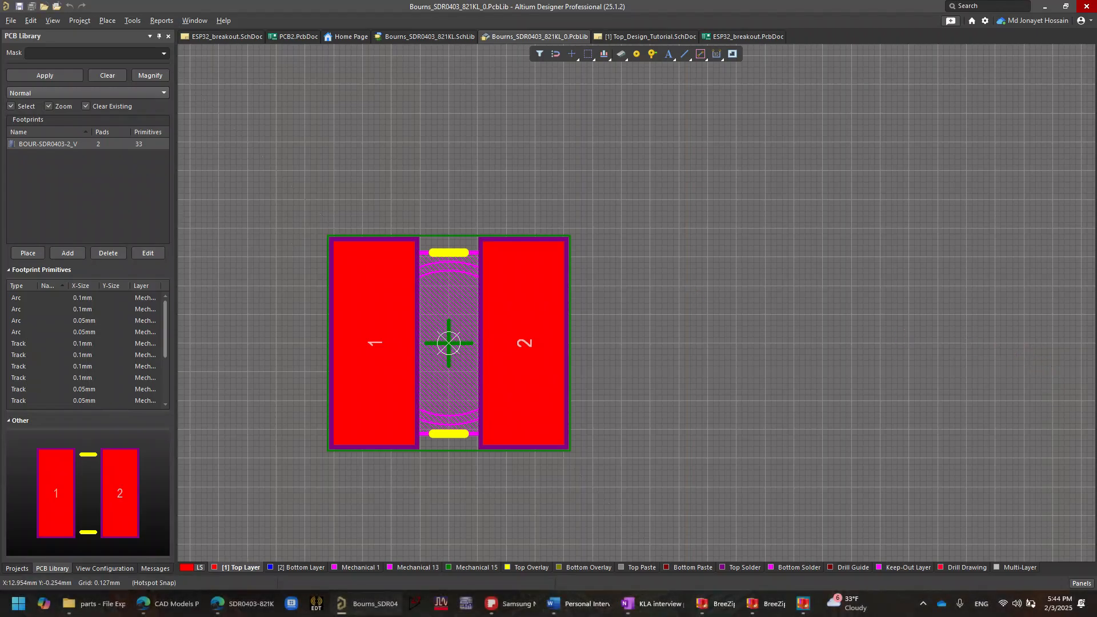
left_click_drag(293, 152, 811, 117)
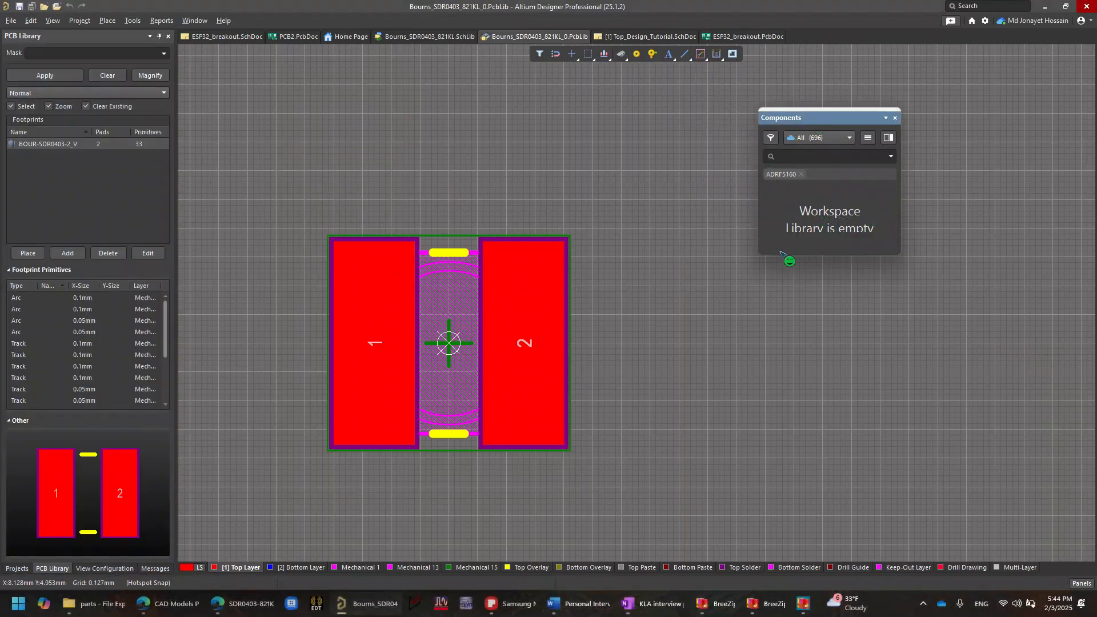
left_click_drag(762, 258, 558, 512)
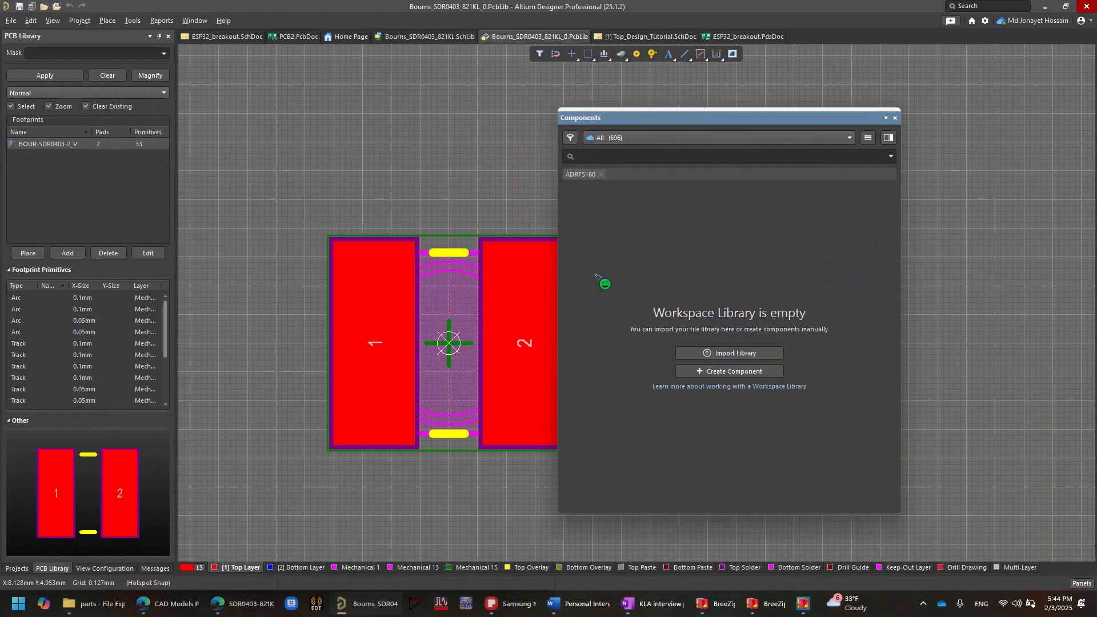
left_click(601, 175)
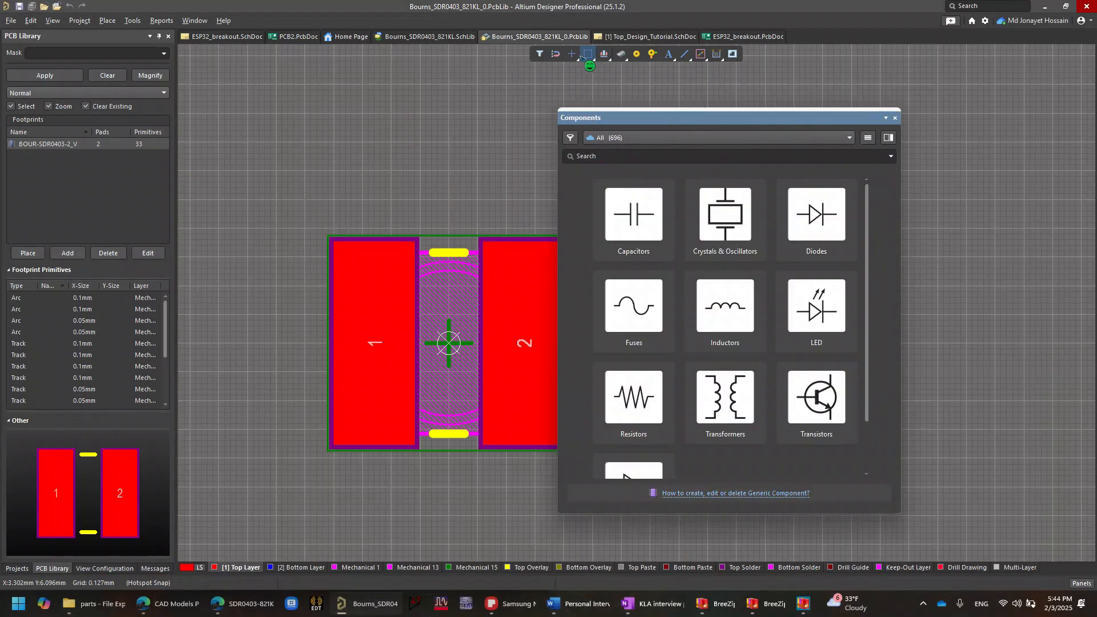
- Switch to the Octopart page in the browser, dismiss the download format dialog and copy the part number SDR0403-821KL from the product title
mouse_move(167, 615)
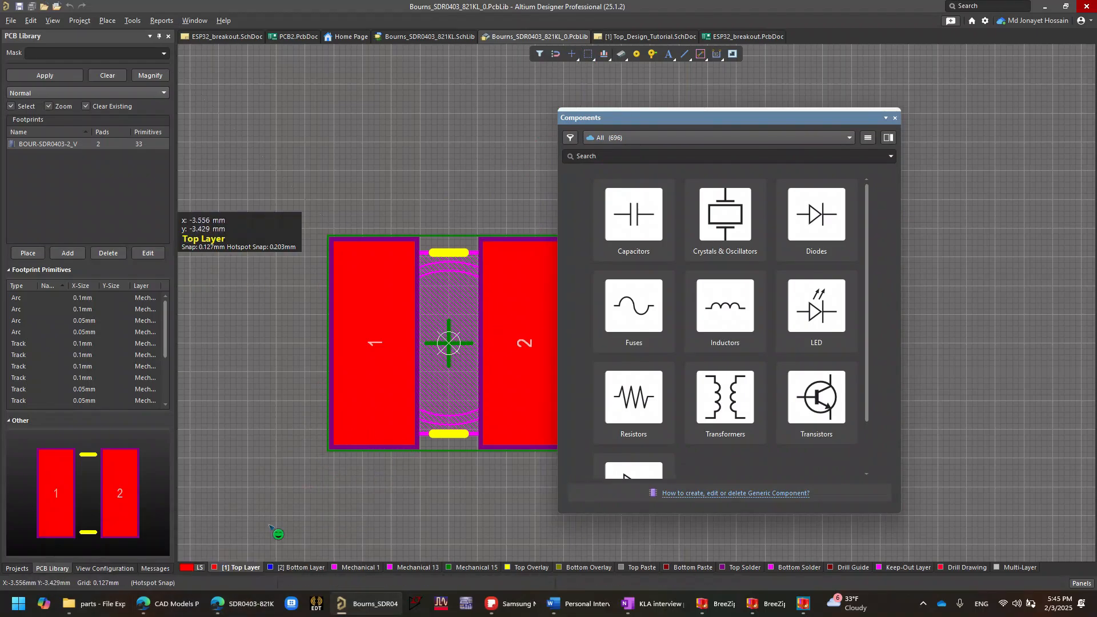
left_click(247, 600)
scroll(778, 259, "up", 9)
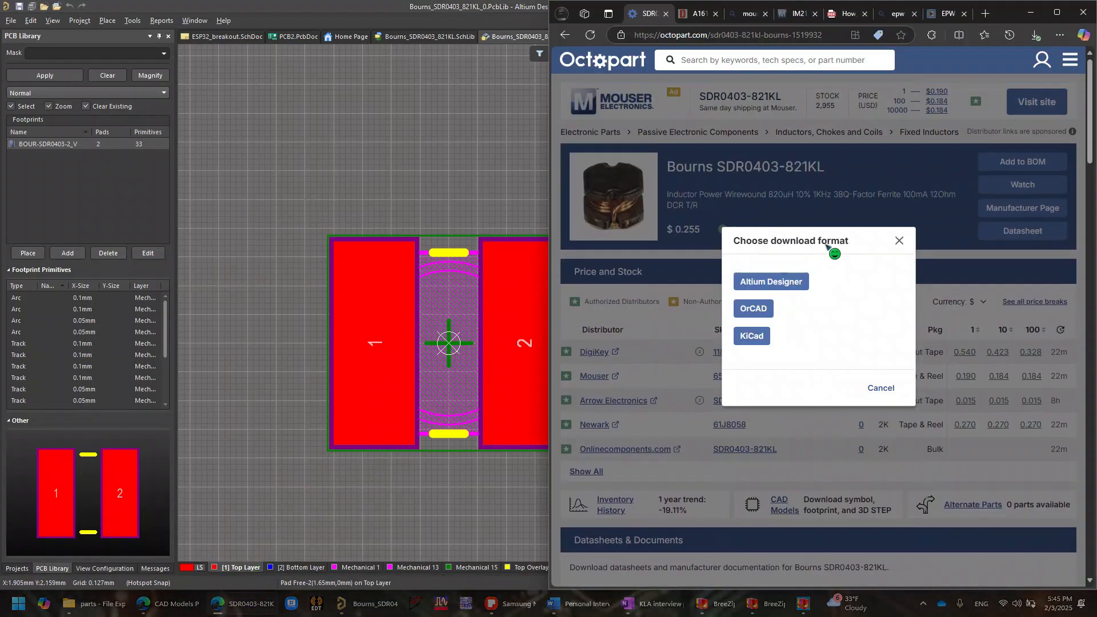
left_click(899, 241)
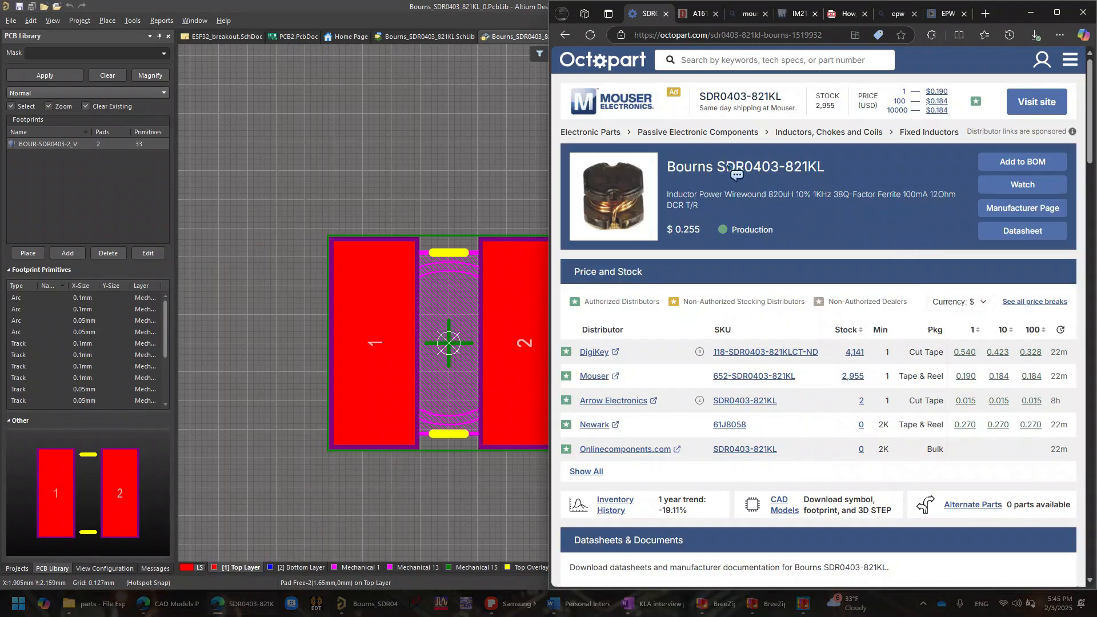
left_click_drag(717, 167, 826, 174)
key("ctrl+c")
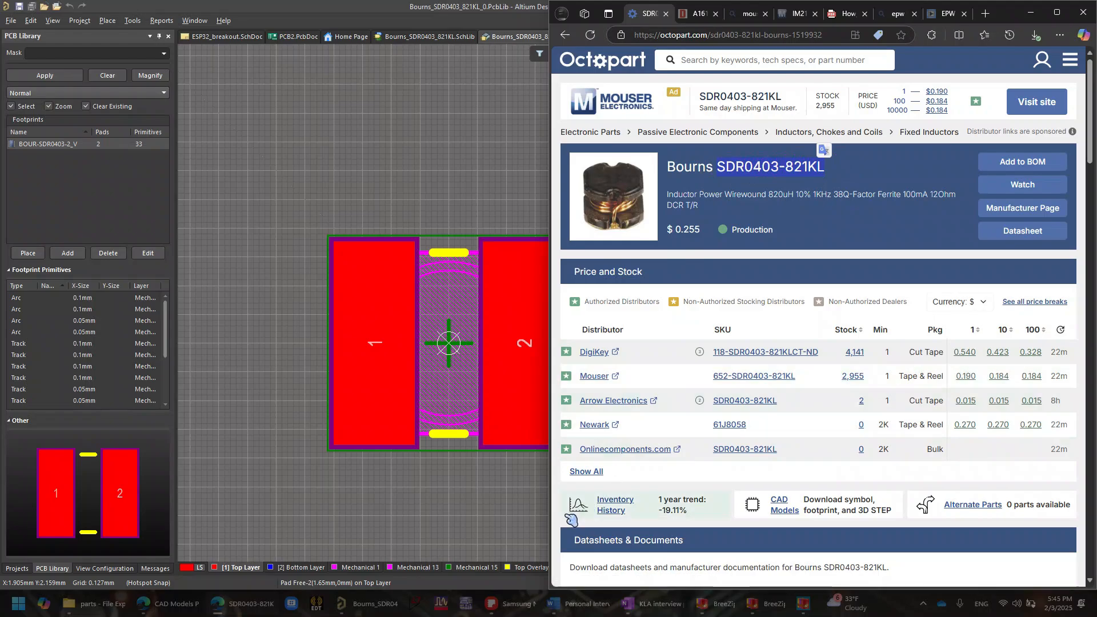
- Switch to Altium Designer, search the components for SDR0403-821KL and extend the search to Manufacturer Part Search
left_click(383, 611)
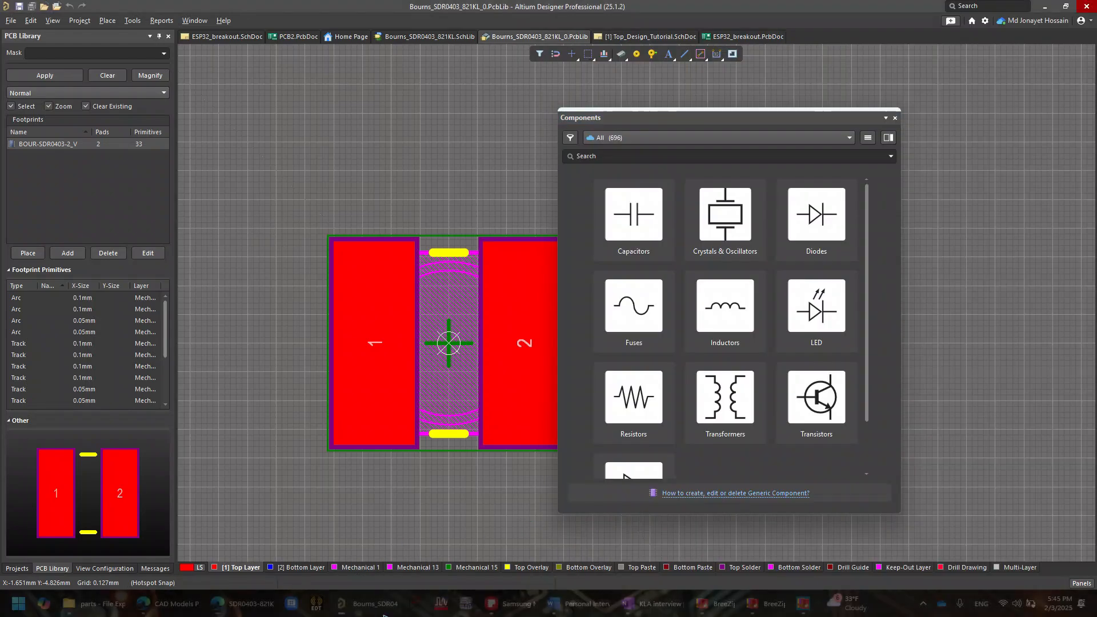
left_click(662, 156)
key("ctrl+v")
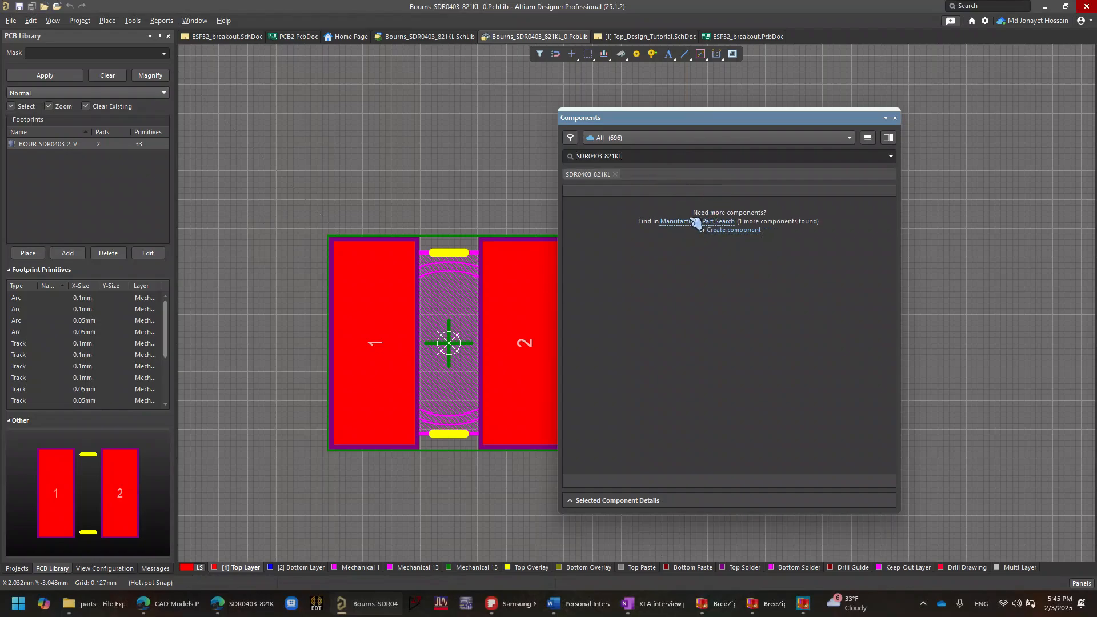
left_click(694, 222)
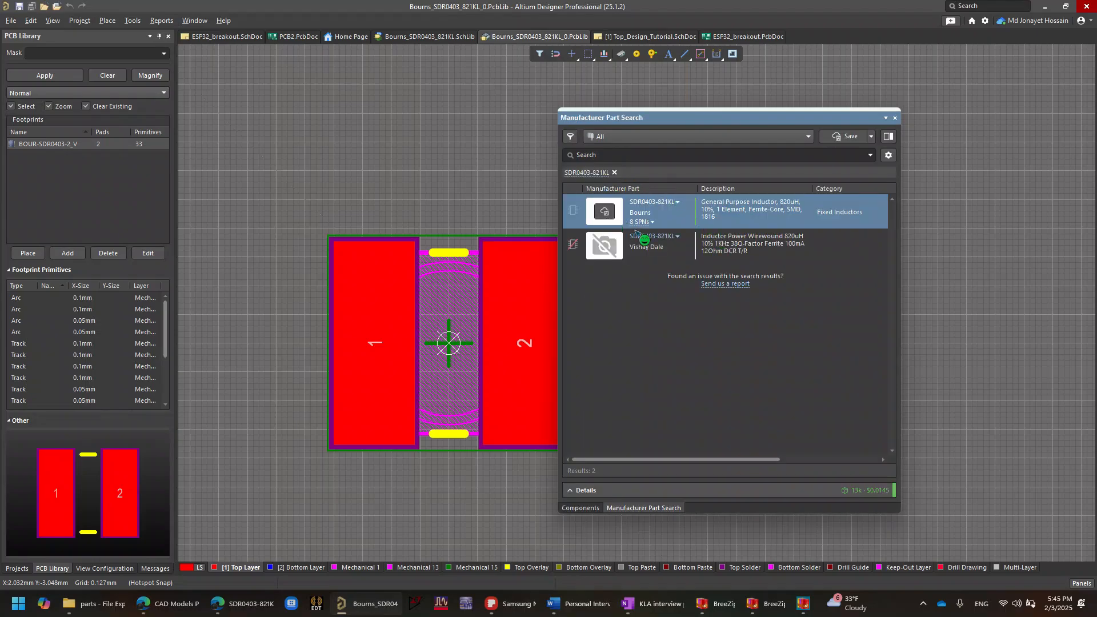
- Acquire the Bourns SDR0403-821KL from the part search results as a new component with <Undefined> type
left_click(610, 209)
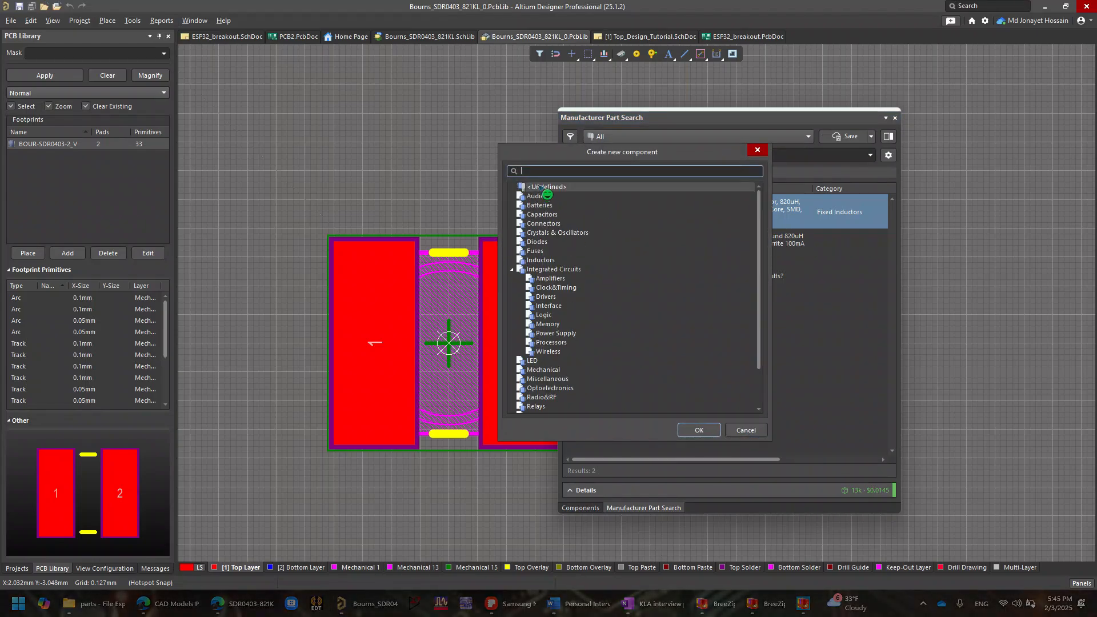
left_click(698, 429)
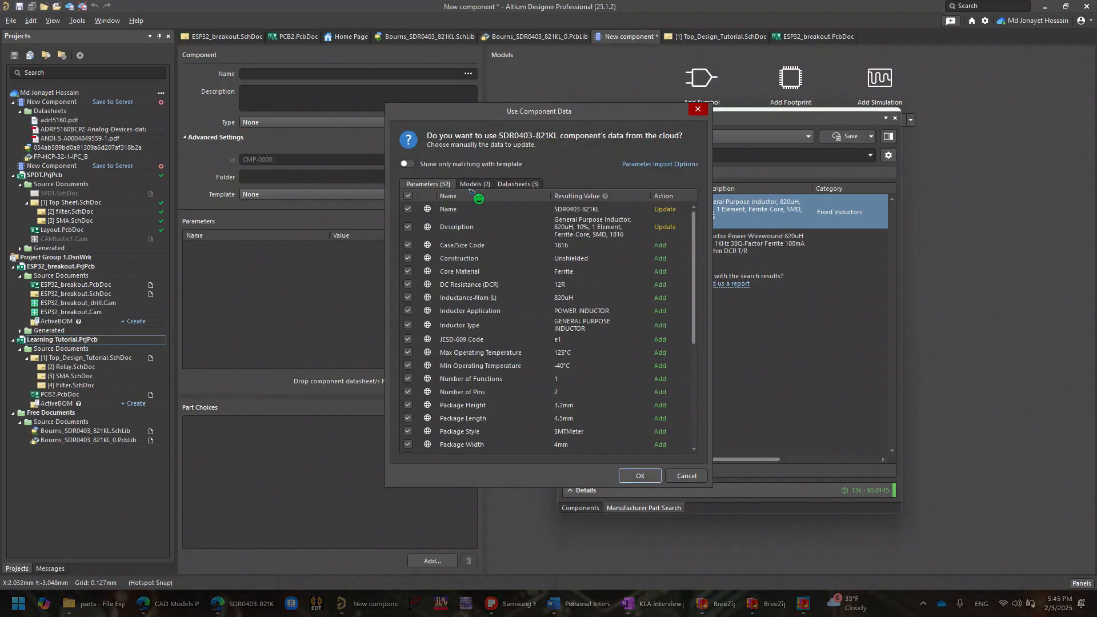
- Import the component's cloud parameters and datasheets without the BOUR-IND-2A and BOUR-SDR0403-2_V models, and close the part search
left_click(476, 184)
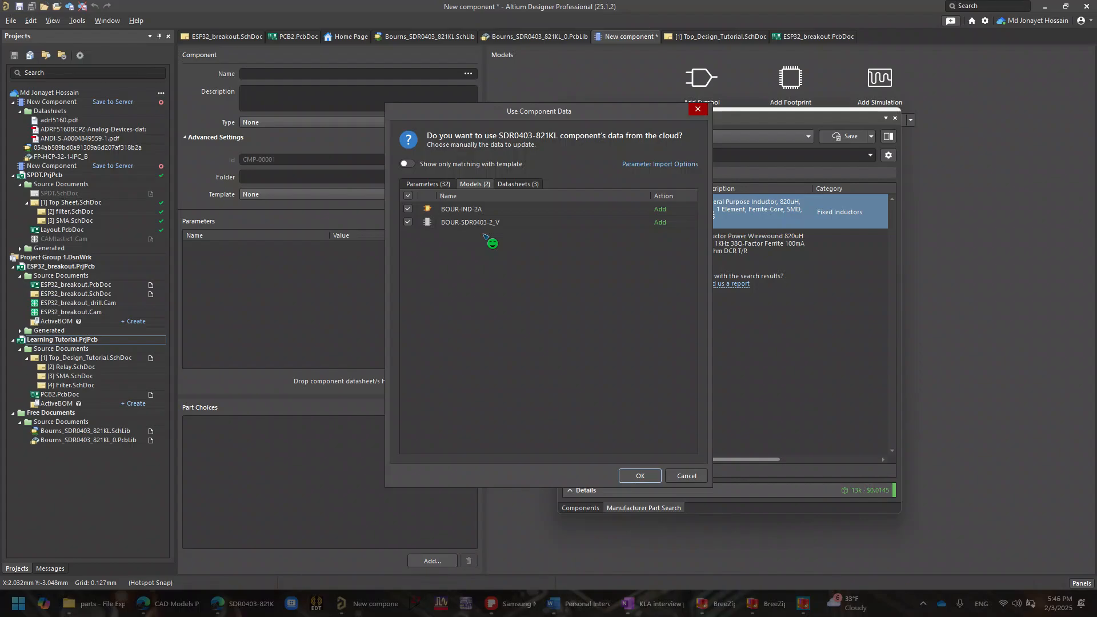
left_click(408, 209)
left_click(408, 223)
left_click(428, 183)
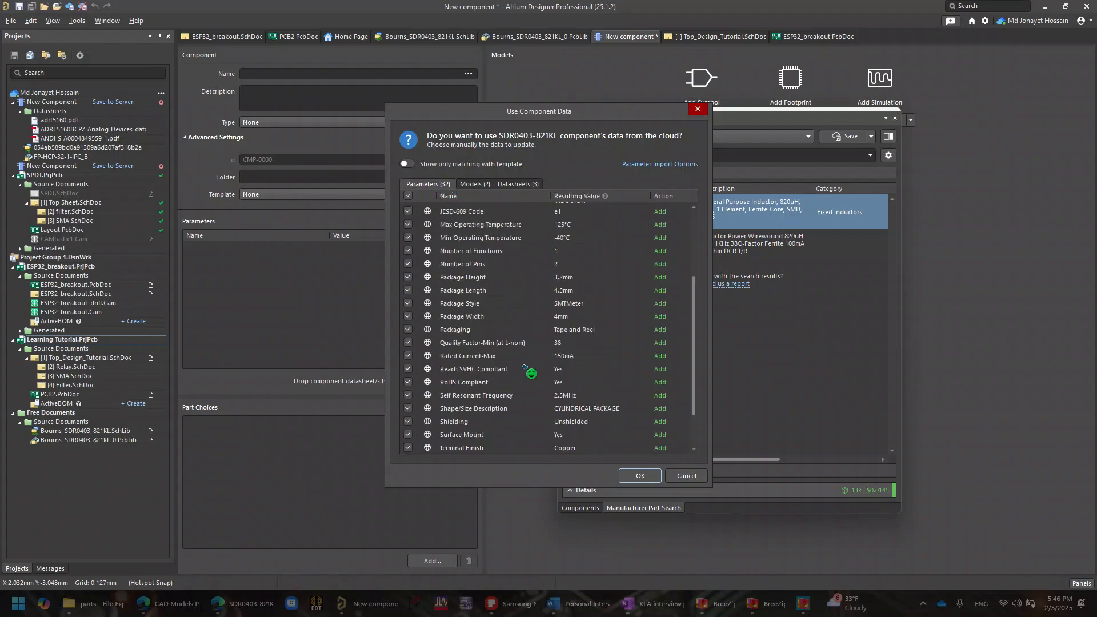
left_click(518, 184)
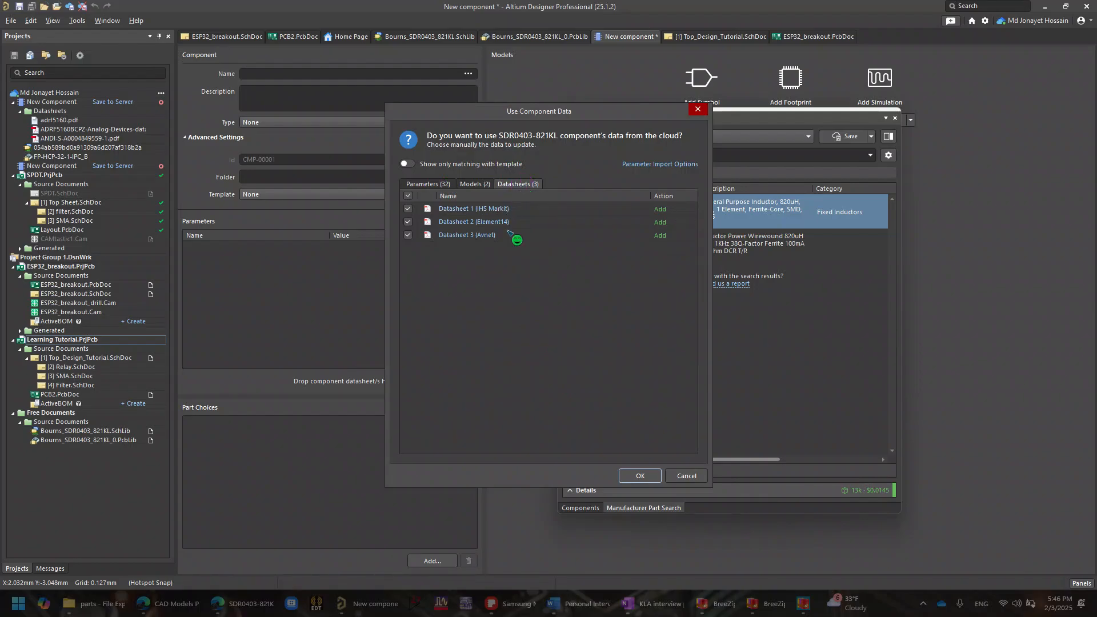
left_click(640, 476)
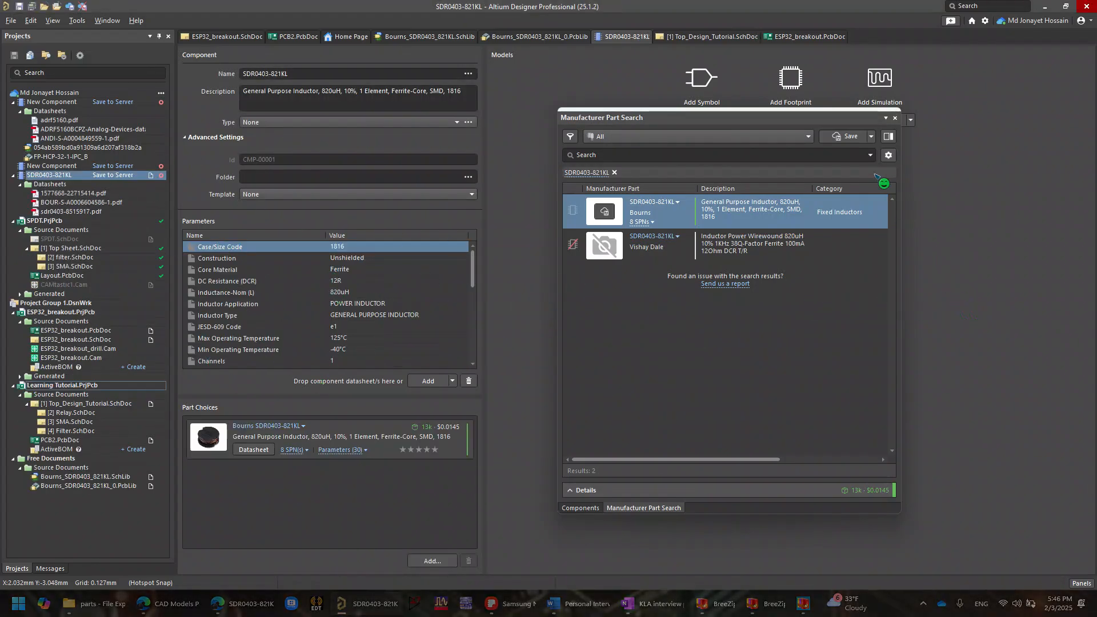
left_click(895, 118)
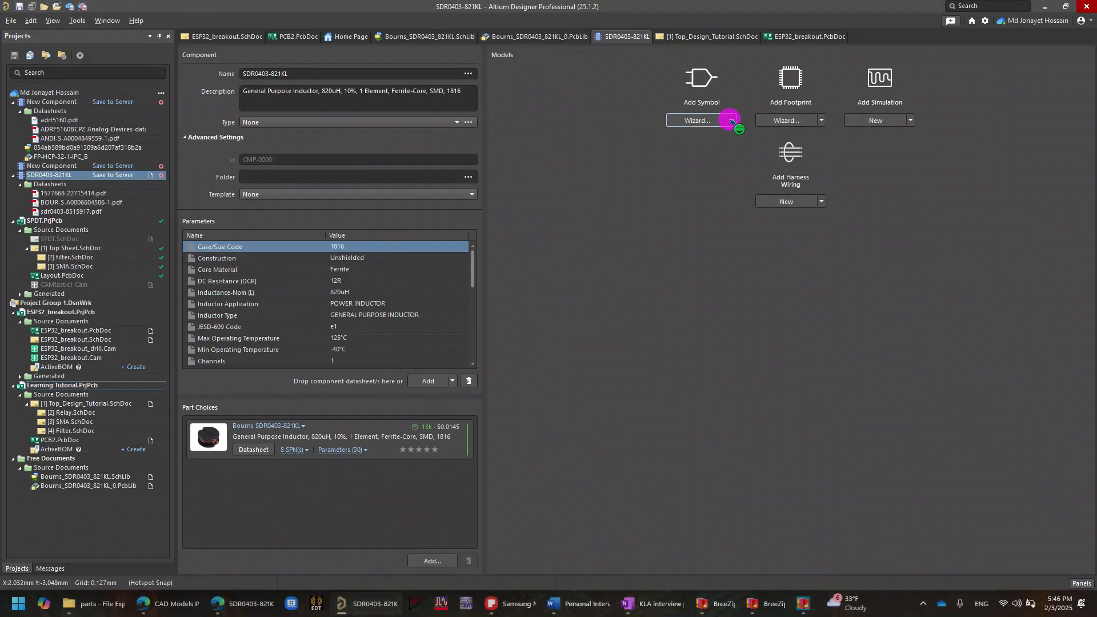
- Add a new empty symbol to the component and select the whole inductor symbol in Bourns_SDR0403_821KL.SchLib for copying
left_click(731, 119)
left_click(712, 135)
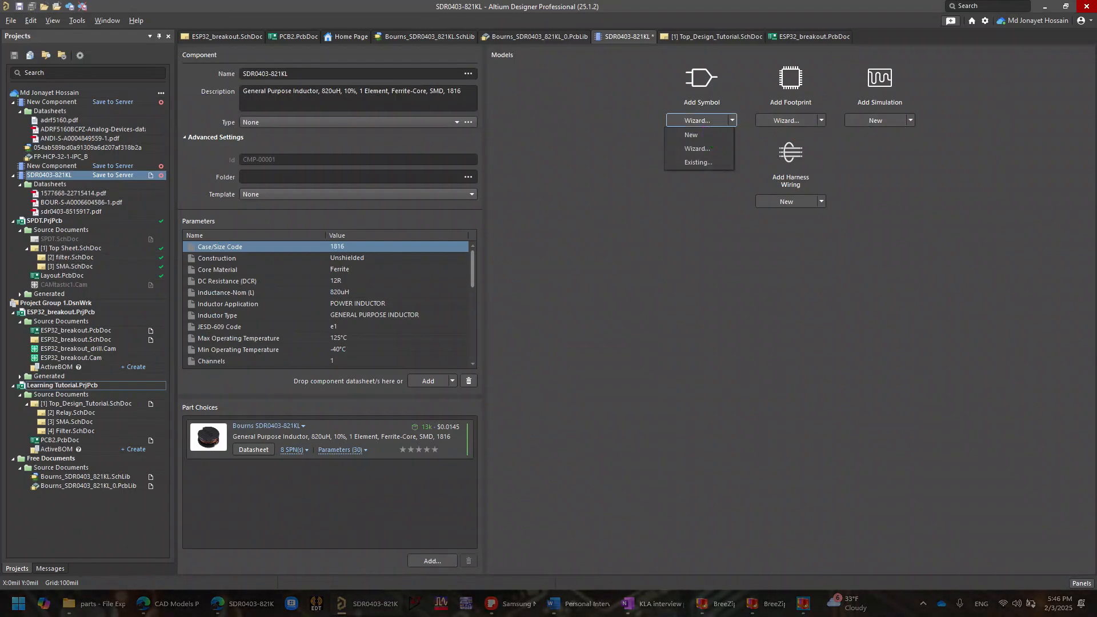
left_click(441, 36)
scroll(448, 213, "down", 1)
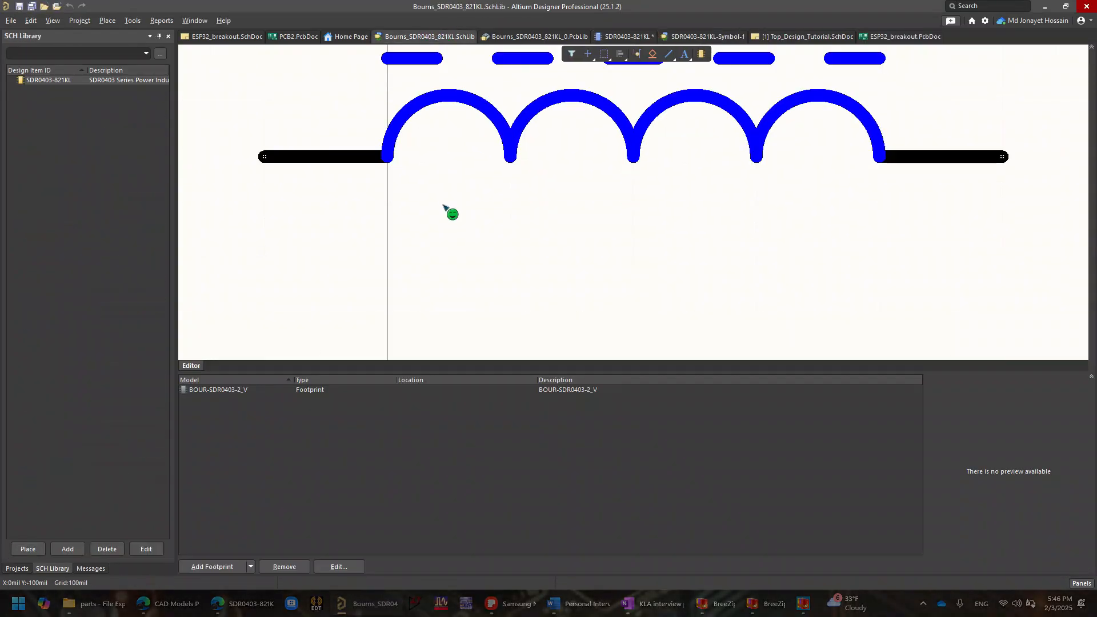
scroll(444, 237, "down", 3, "ctrl")
left_click_drag(389, 171, 601, 309)
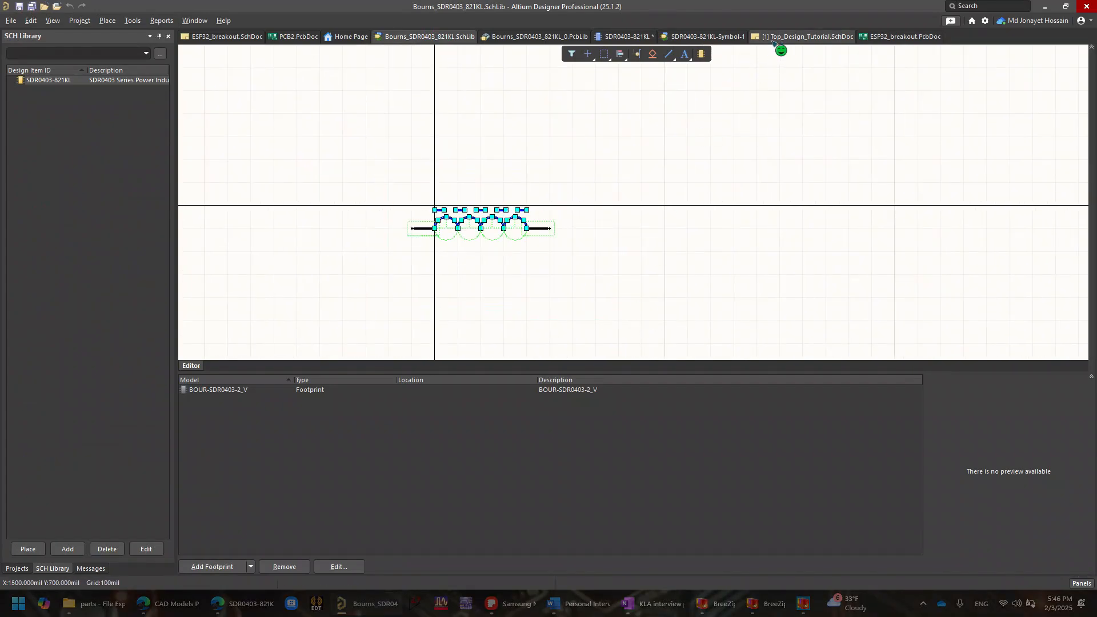
- Paste the inductor symbol centred on the origin of SDR0403-821KL-Symbol-1, then save and close that symbol
left_click(715, 36)
key("ctrl+v")
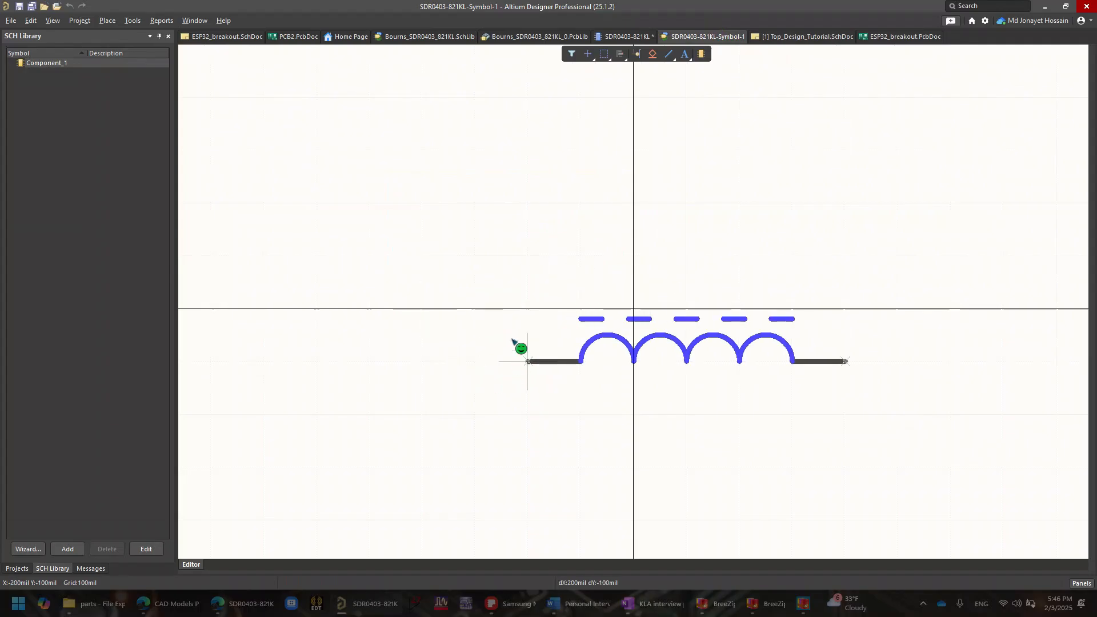
left_click(495, 317)
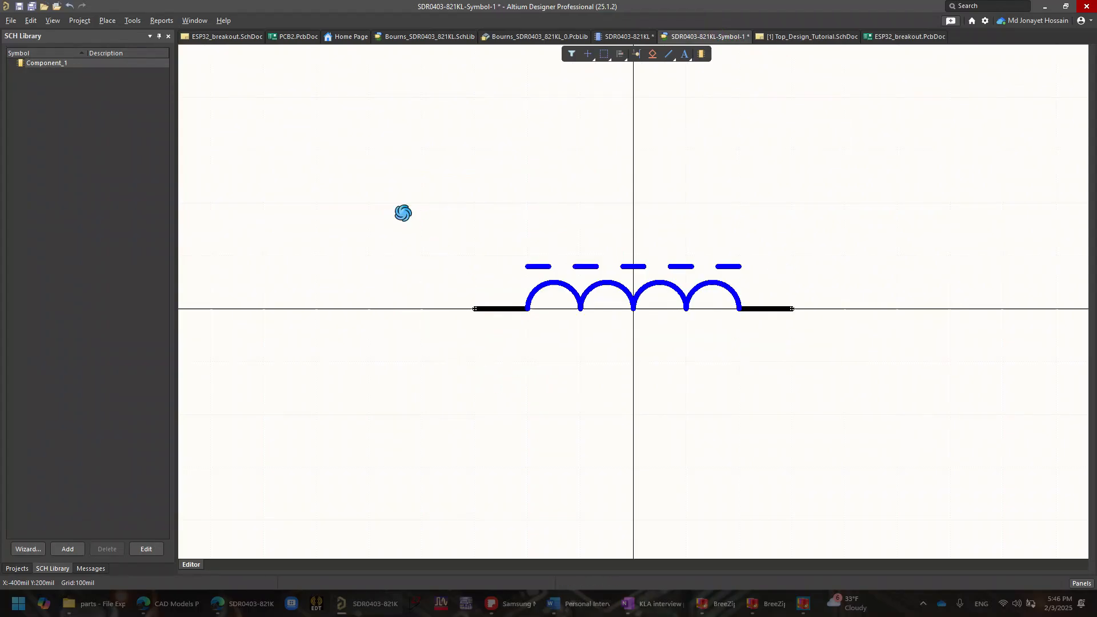
key("ctrl+s")
right_click(696, 37)
left_click(709, 44)
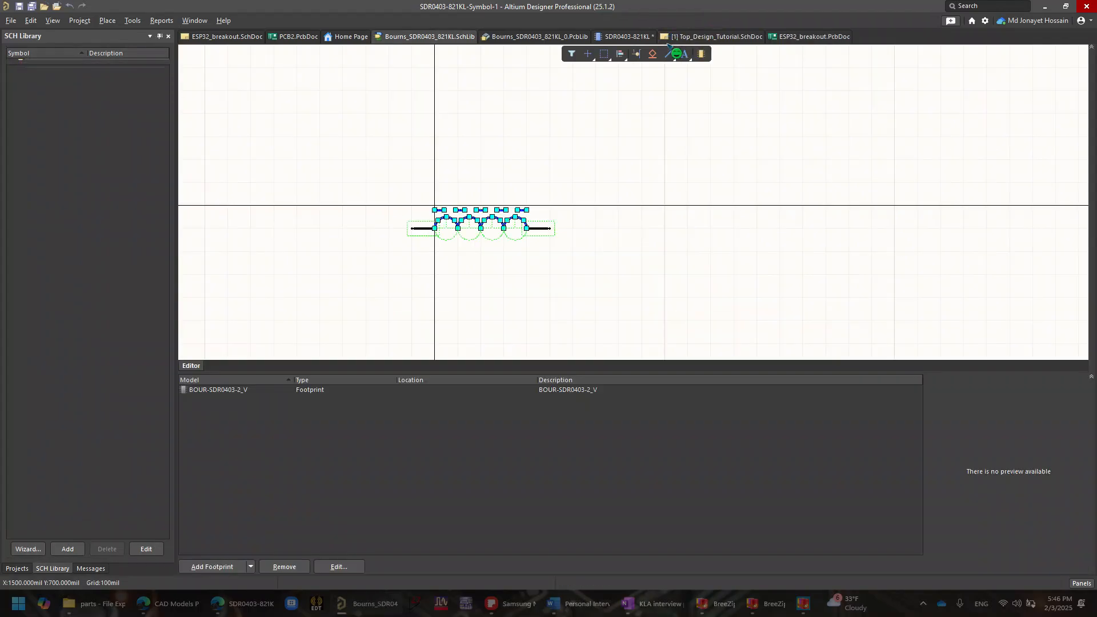
- Return to the SDR0403-821KL component and add a new empty footprint to it
left_click(639, 36)
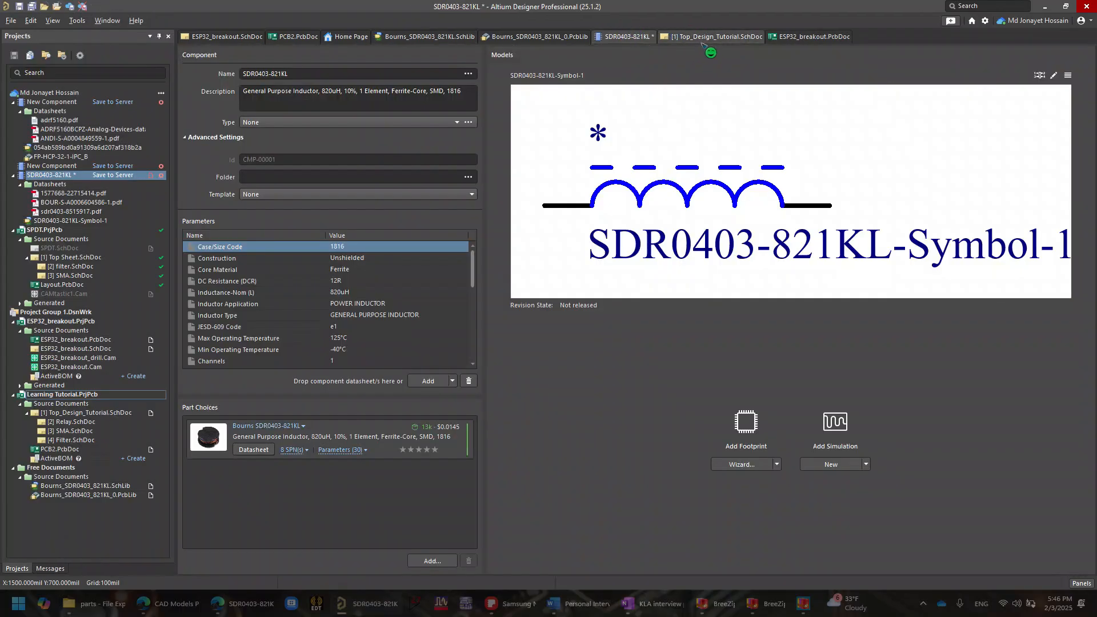
left_click(777, 465)
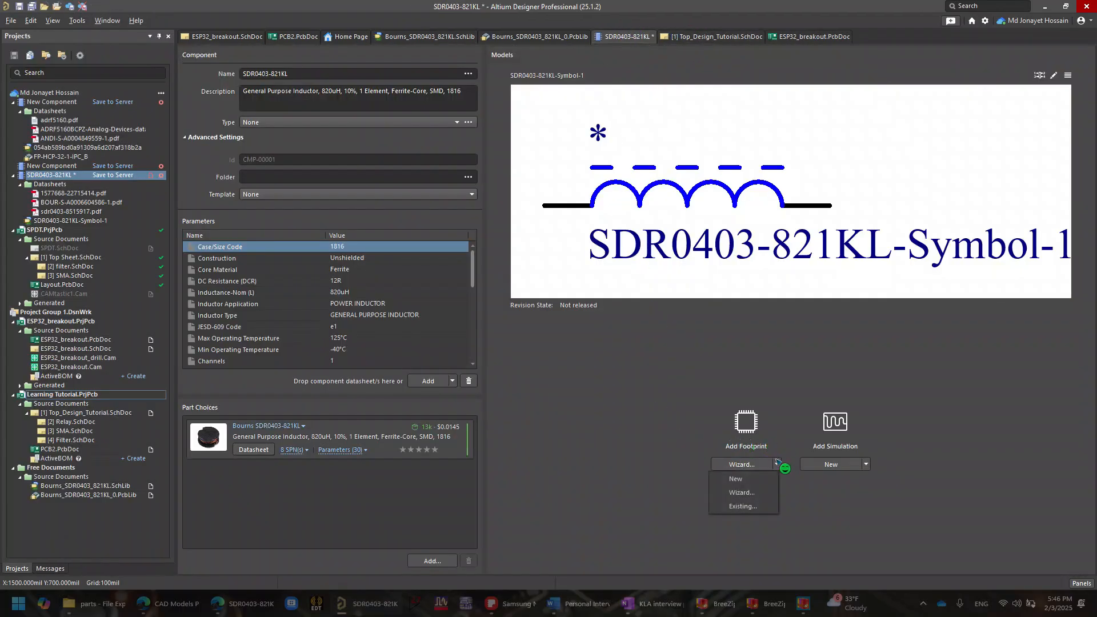
left_click(755, 482)
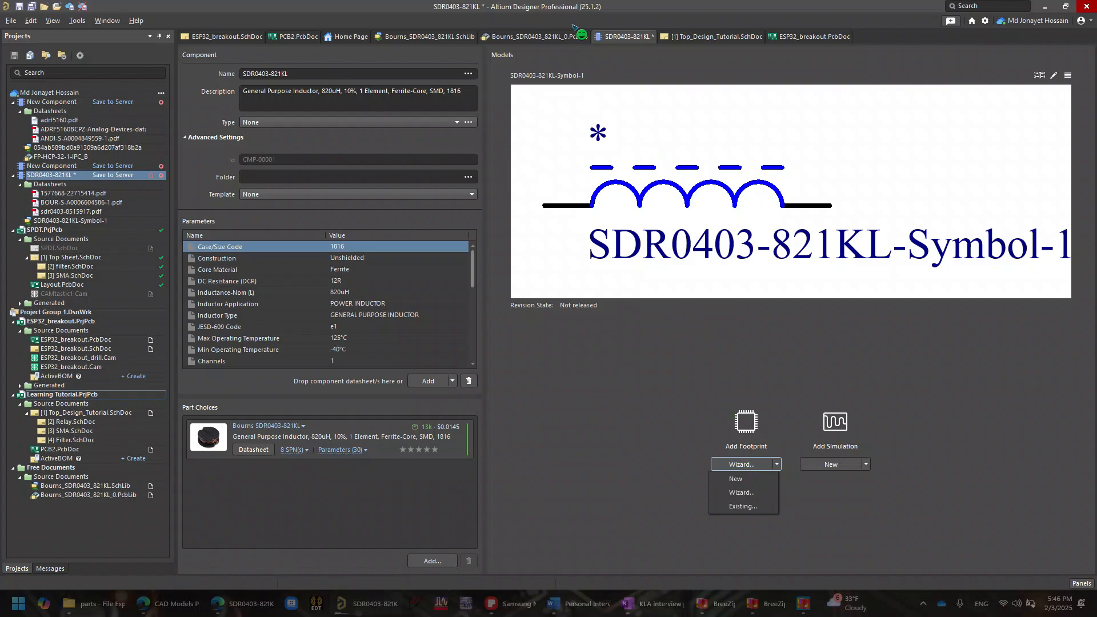
- Copy the whole footprint from Bourns_SDR0403_821KL_0.PcbLib, using its centre at the origin as the reference point
left_click(548, 40)
left_click_drag(290, 203, 652, 531)
key("ctrl+c")
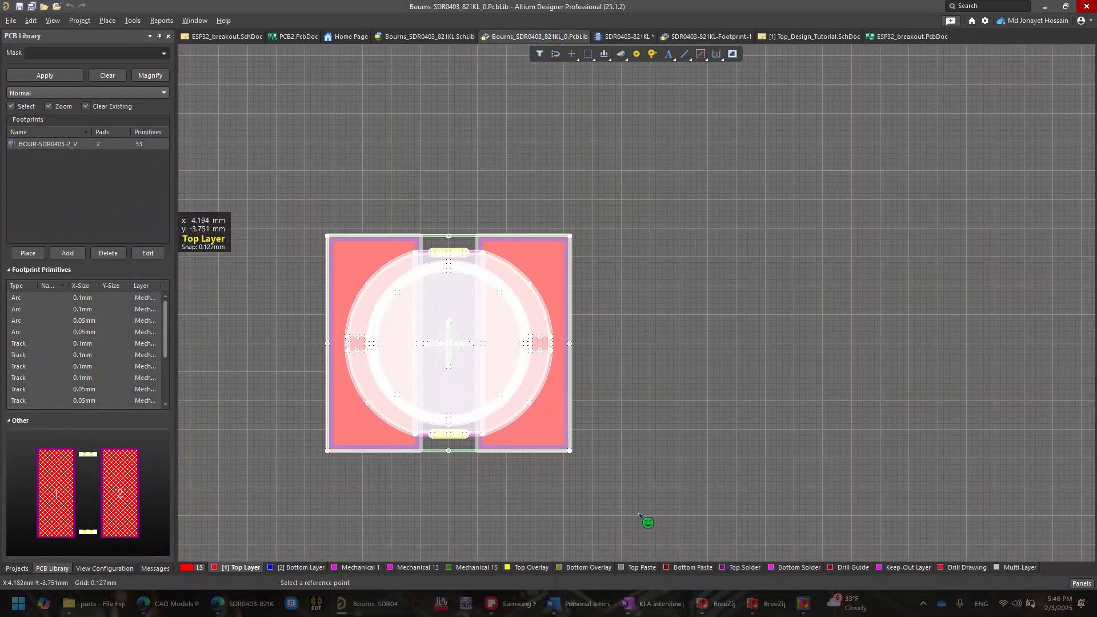
left_click(449, 343)
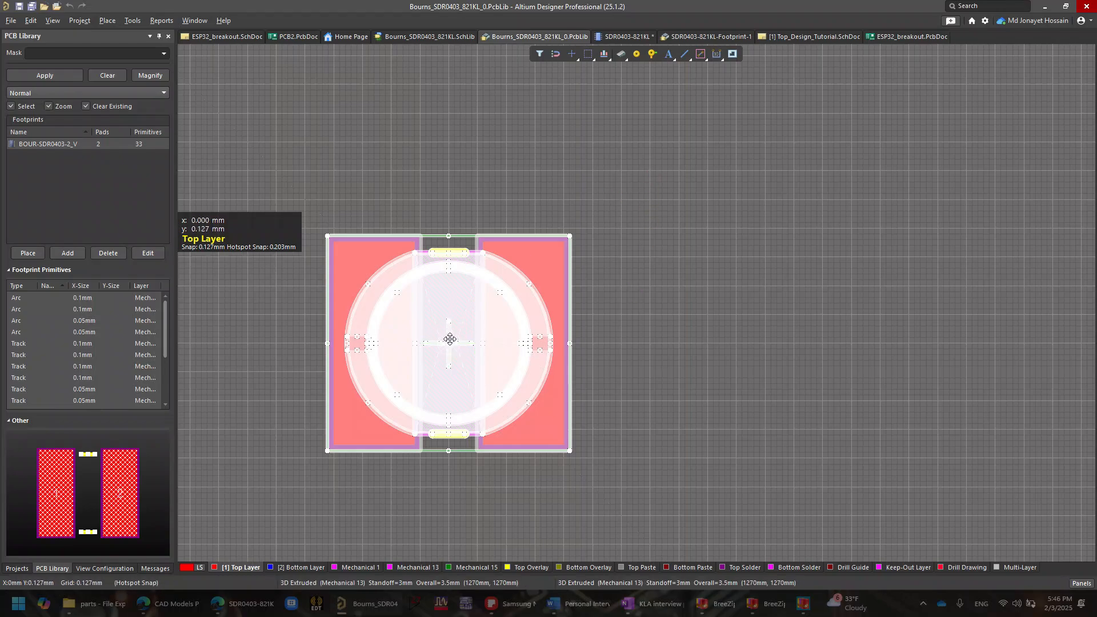
left_click(344, 173)
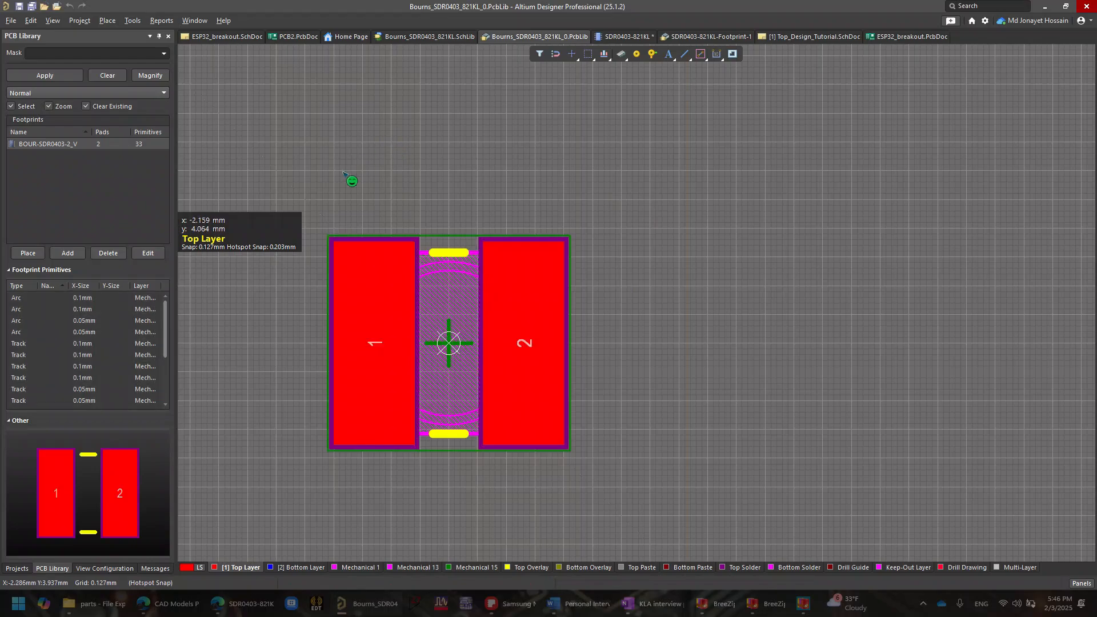
left_click_drag(309, 179, 679, 385)
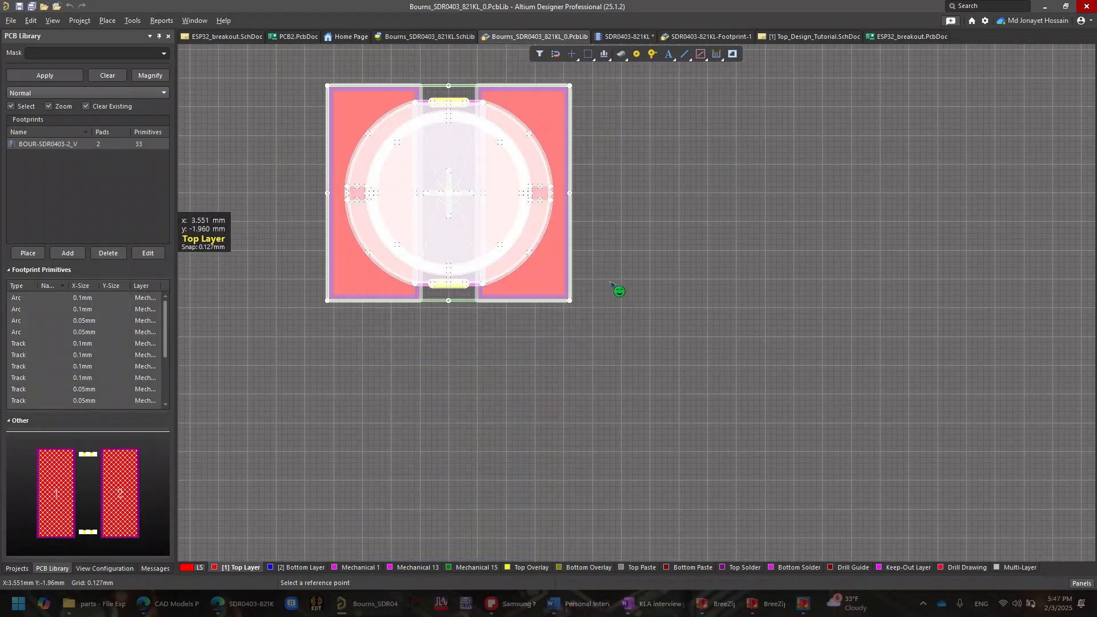
left_click(449, 193)
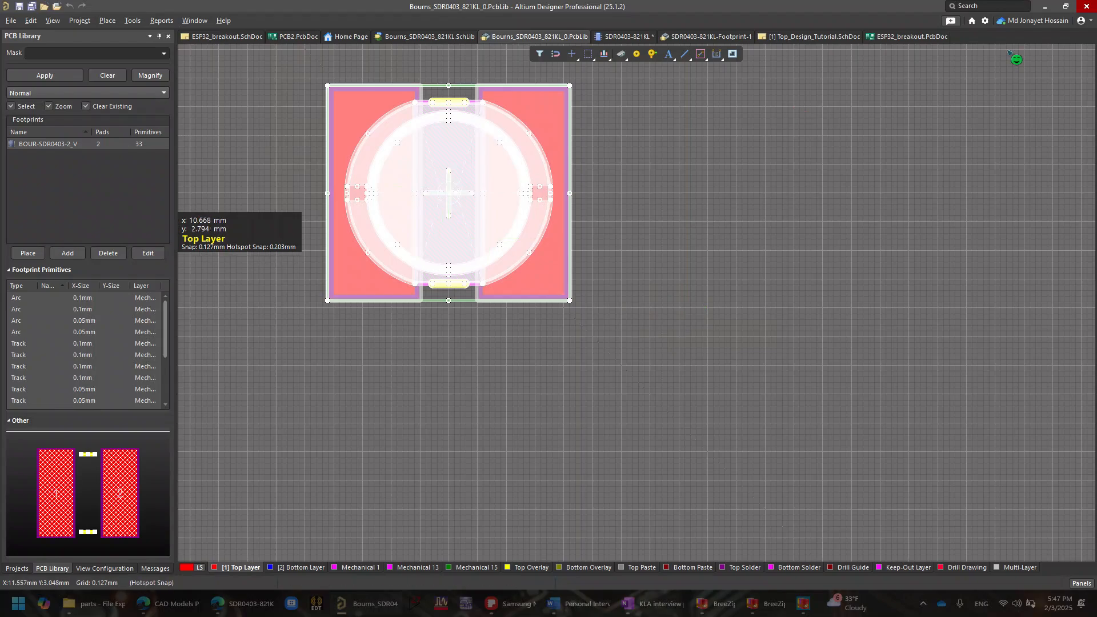
left_click(883, 158)
- Paste the copied footprint at the origin of SDR0403-821KL-Footprint-1 and save it
left_click(710, 34)
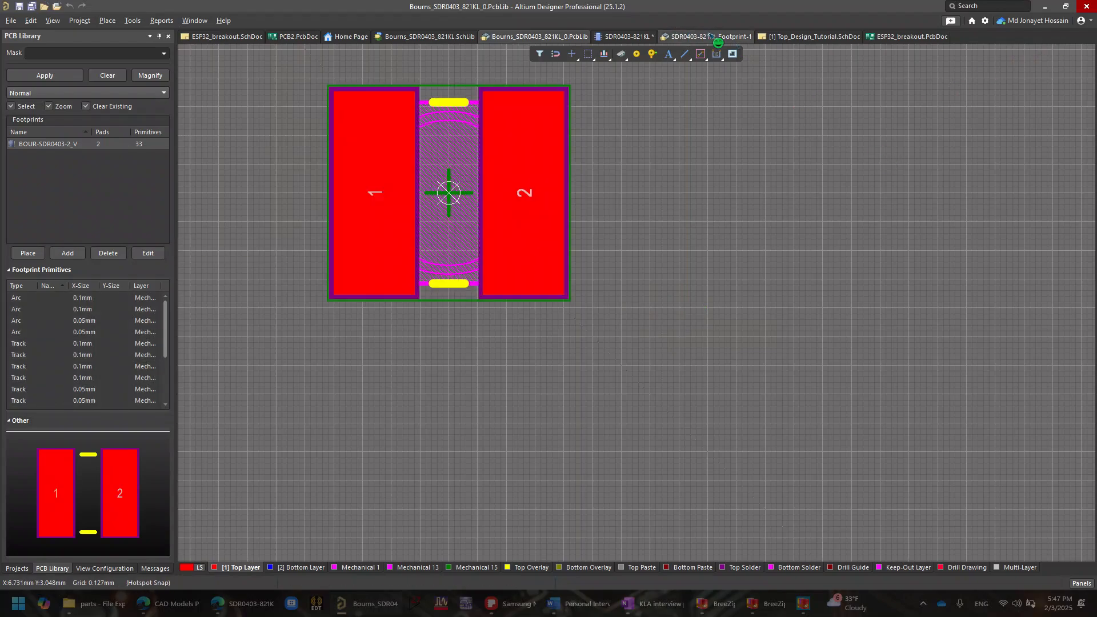
key("ctrl+v")
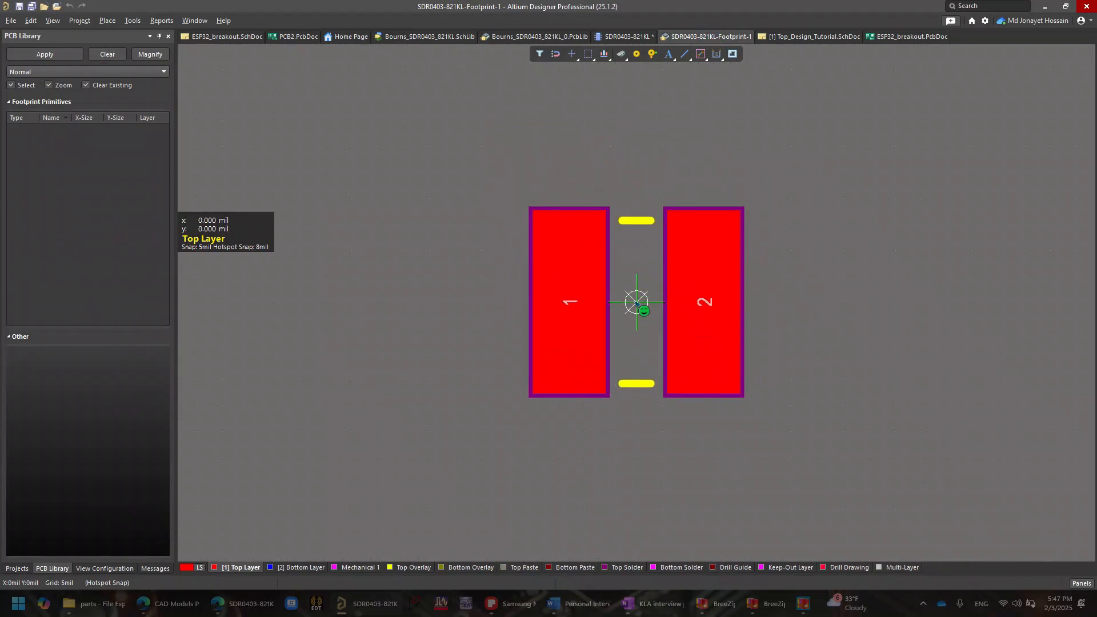
left_click(636, 302)
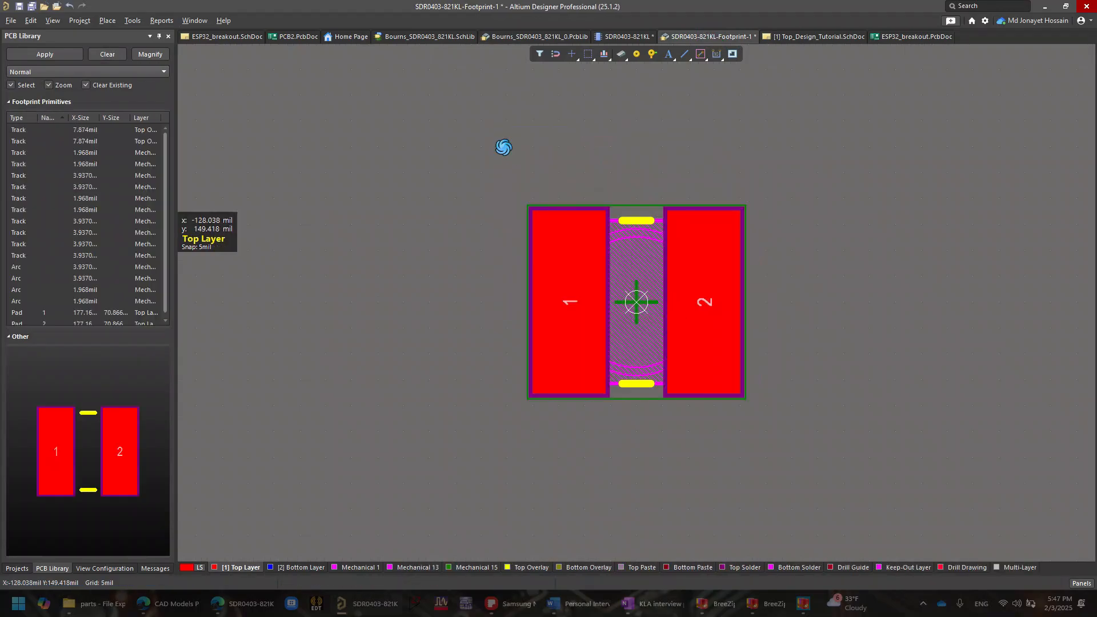
key("ctrl+s")
- Close the SDR0403-821KL component without saving, and close the Bourns PCB library and the SDR0403-821KL-Footprint-1 document
left_click(626, 36)
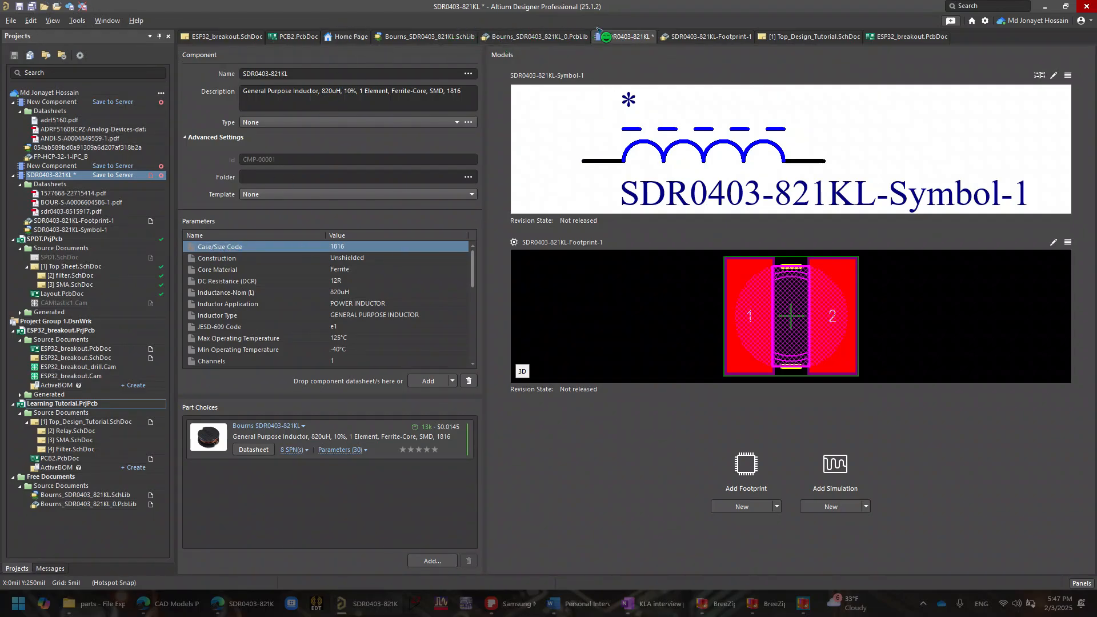
right_click(629, 44)
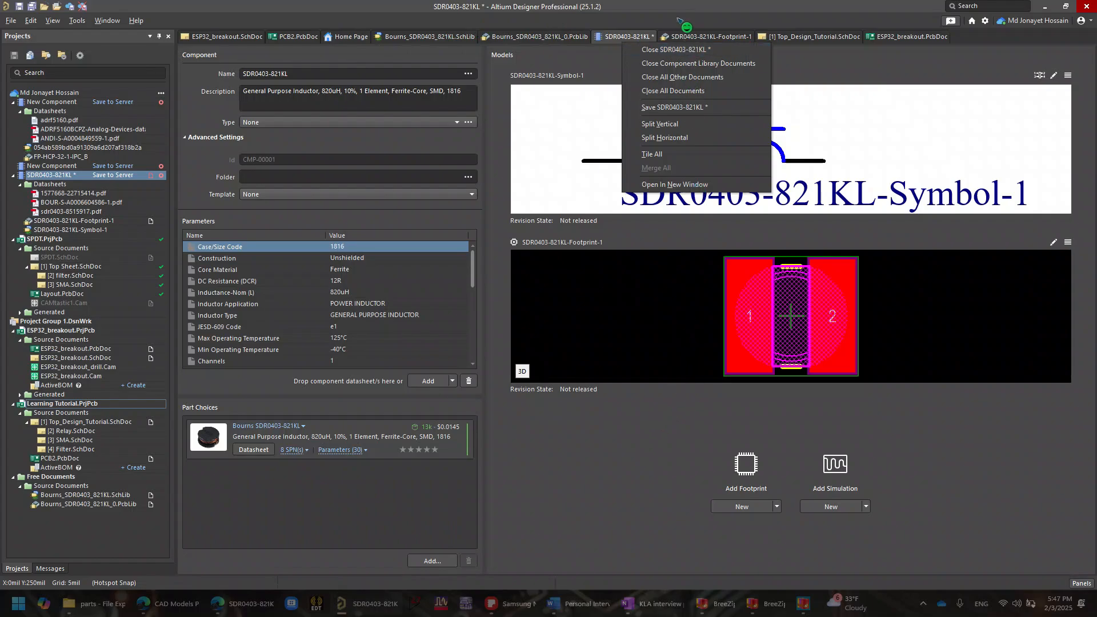
left_click(677, 49)
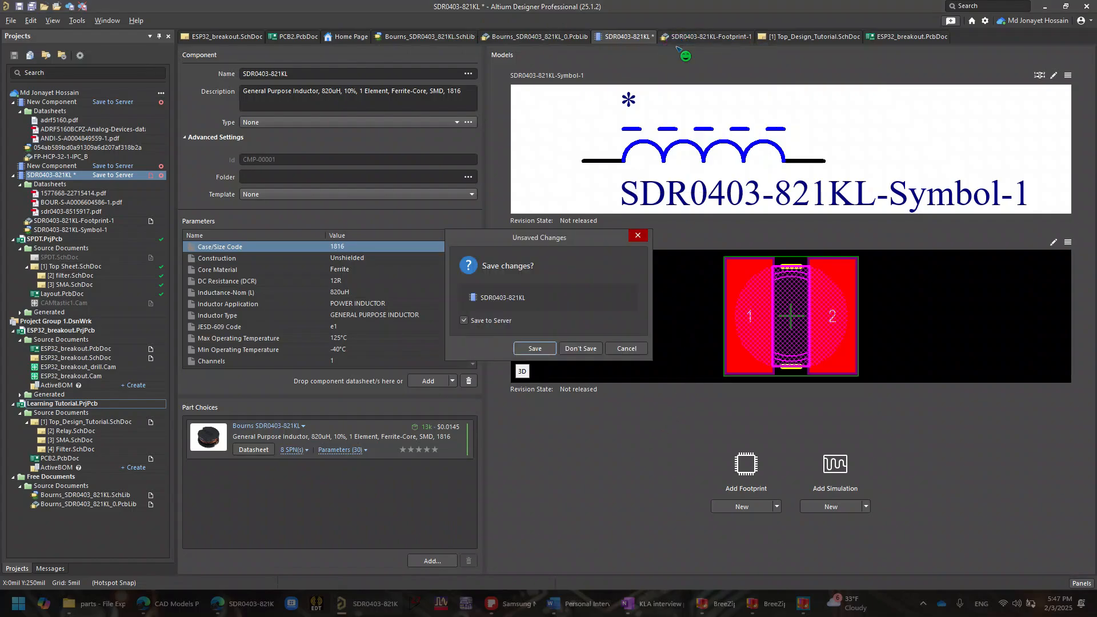
left_click(580, 350)
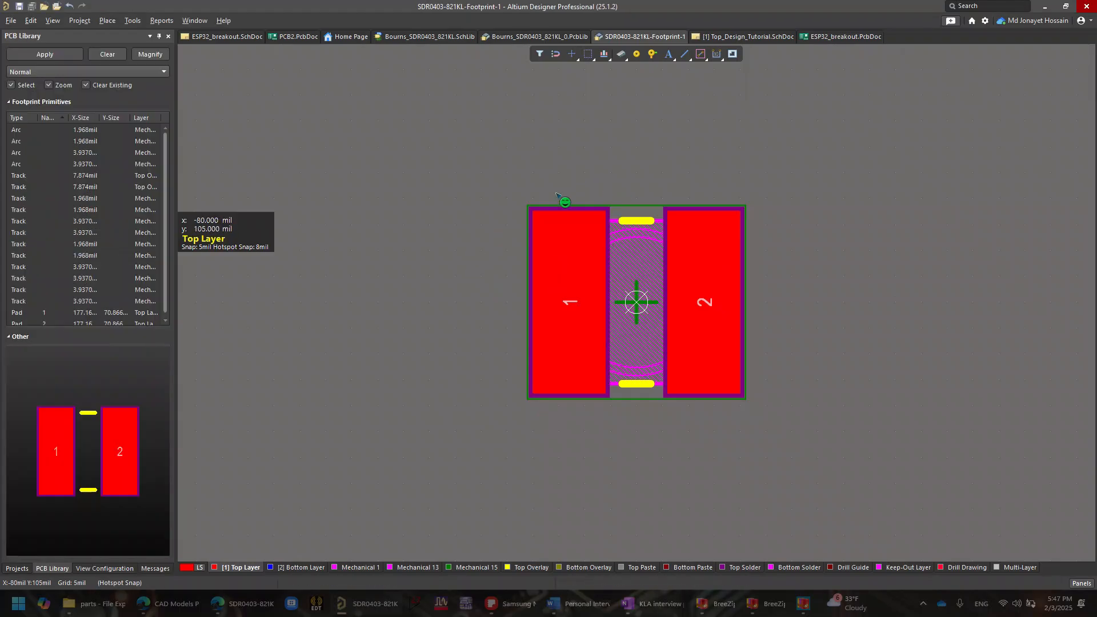
right_click(534, 38)
left_click(571, 49)
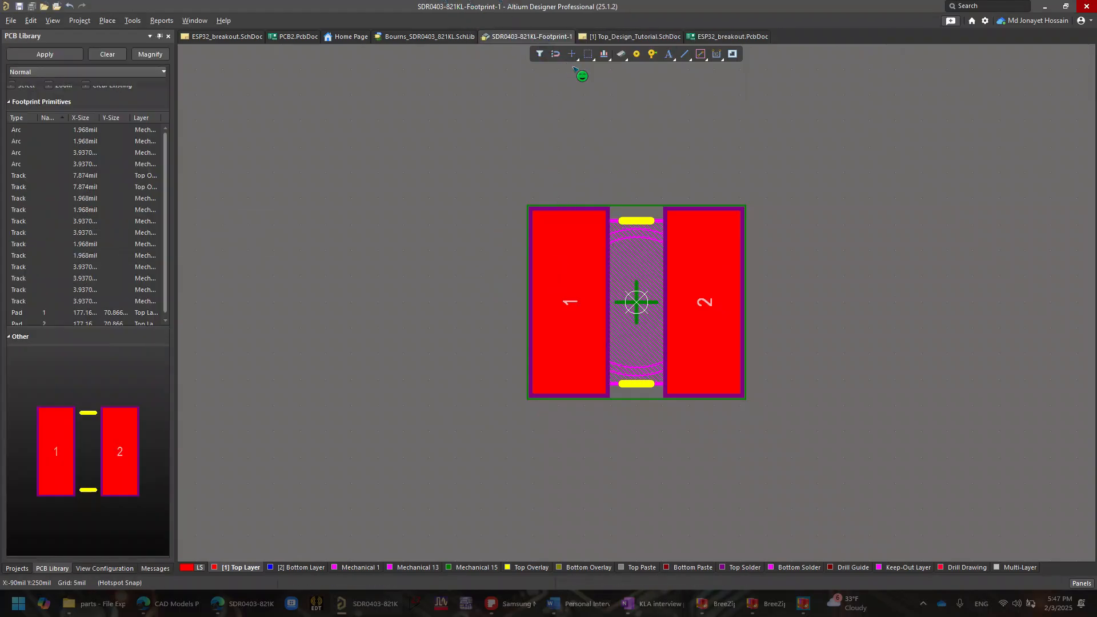
right_click(526, 37)
left_click(560, 45)
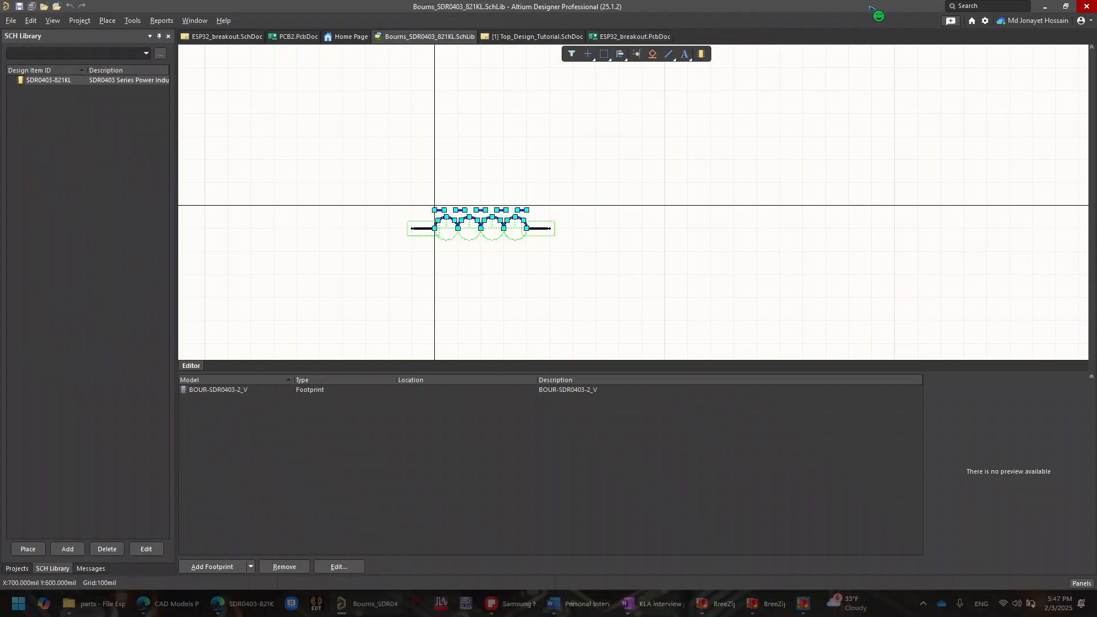
- Switch to the Octopart page in the browser and open the SnapEDA download page from the part's CAD models
left_click(273, 592)
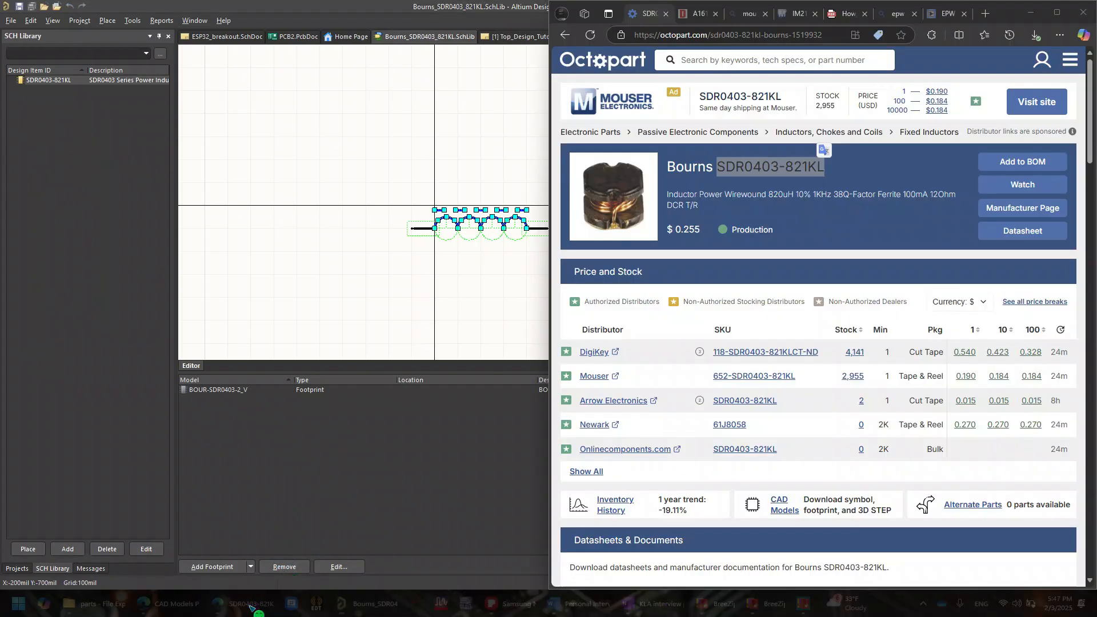
scroll(720, 450, "down", 15)
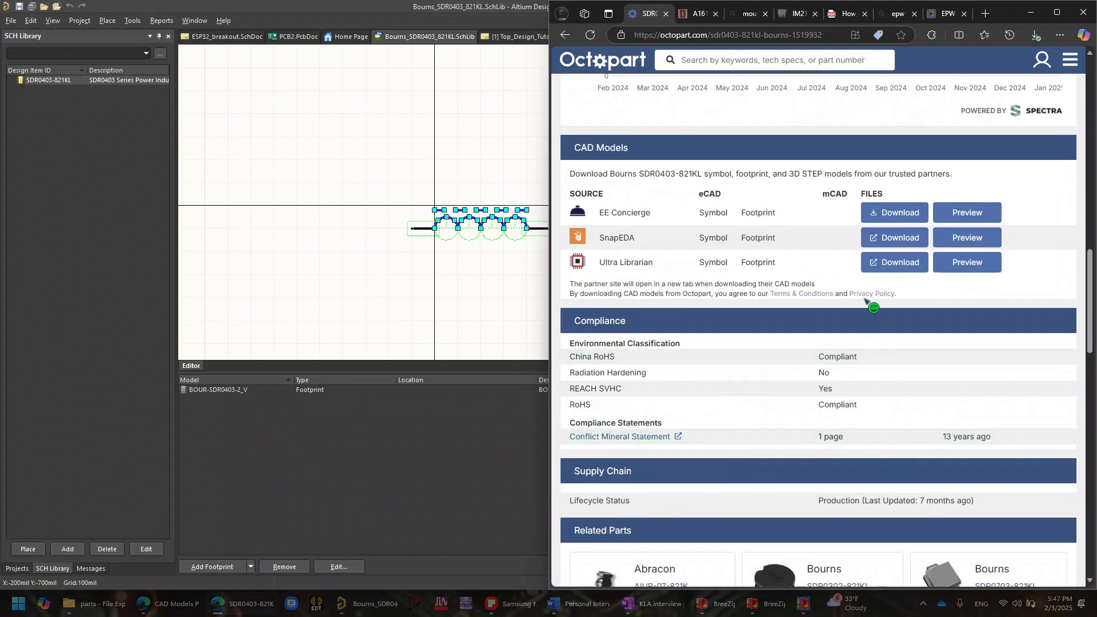
left_click_drag(600, 238, 635, 242)
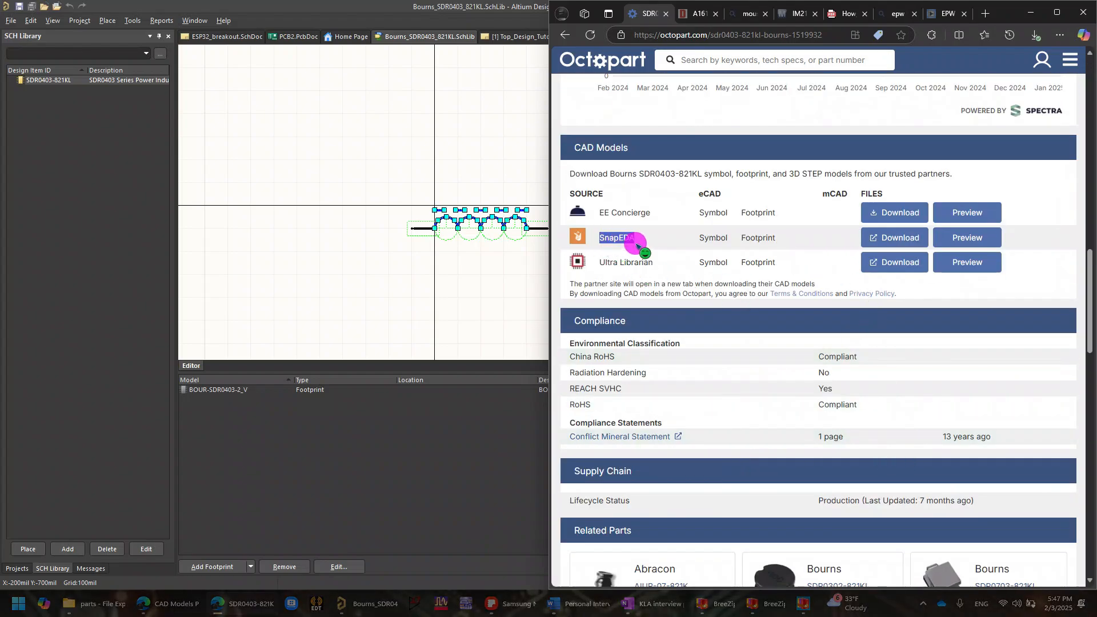
left_click(906, 243)
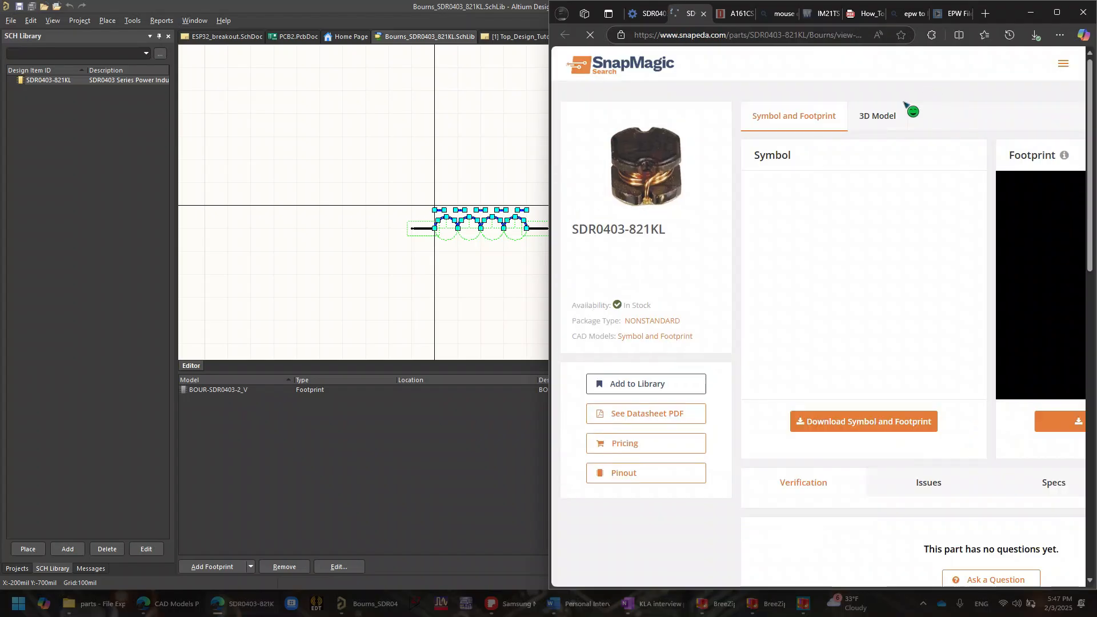
scroll(912, 360, "down", 3)
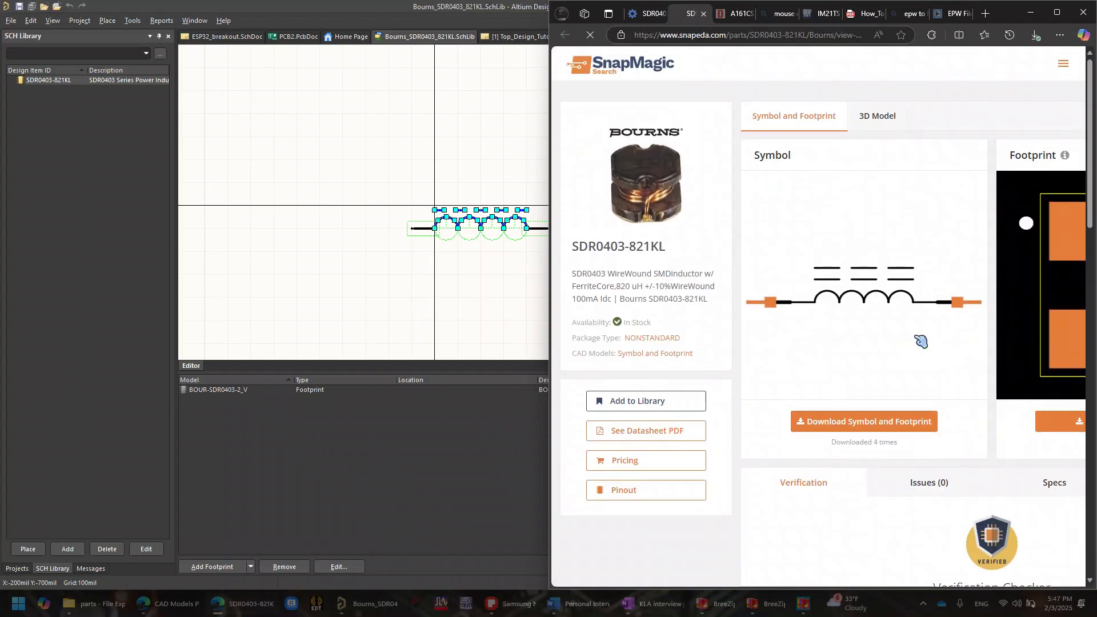
- Download the SDR0403-821KL symbol and footprint from SnapEDA as an Altium integrated library
scroll(914, 258, "up", 3)
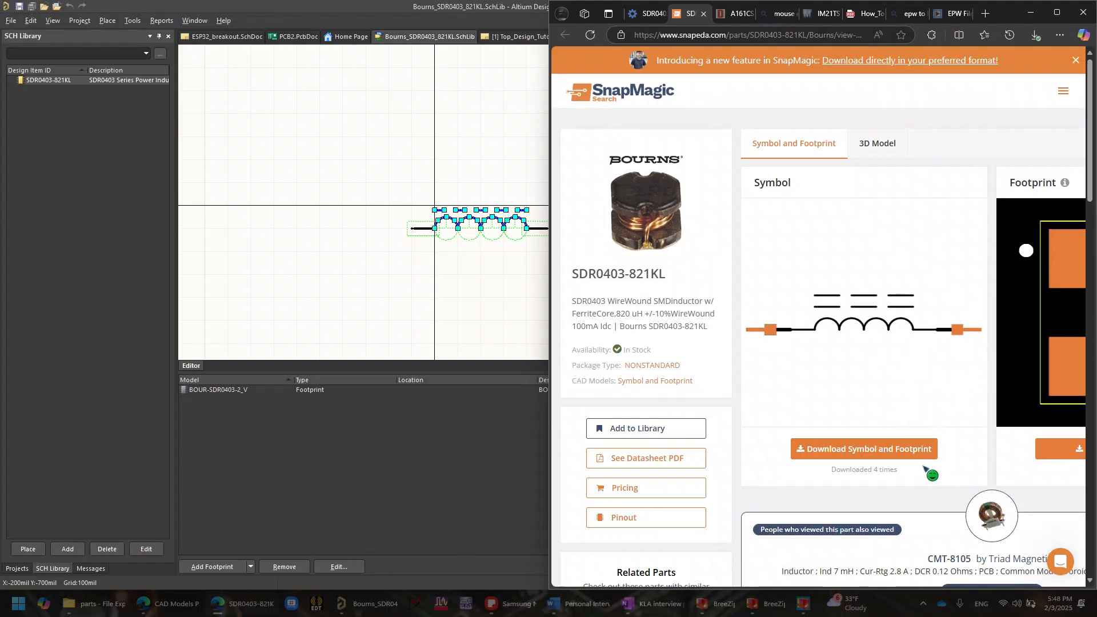
left_click(906, 451)
left_click(812, 166)
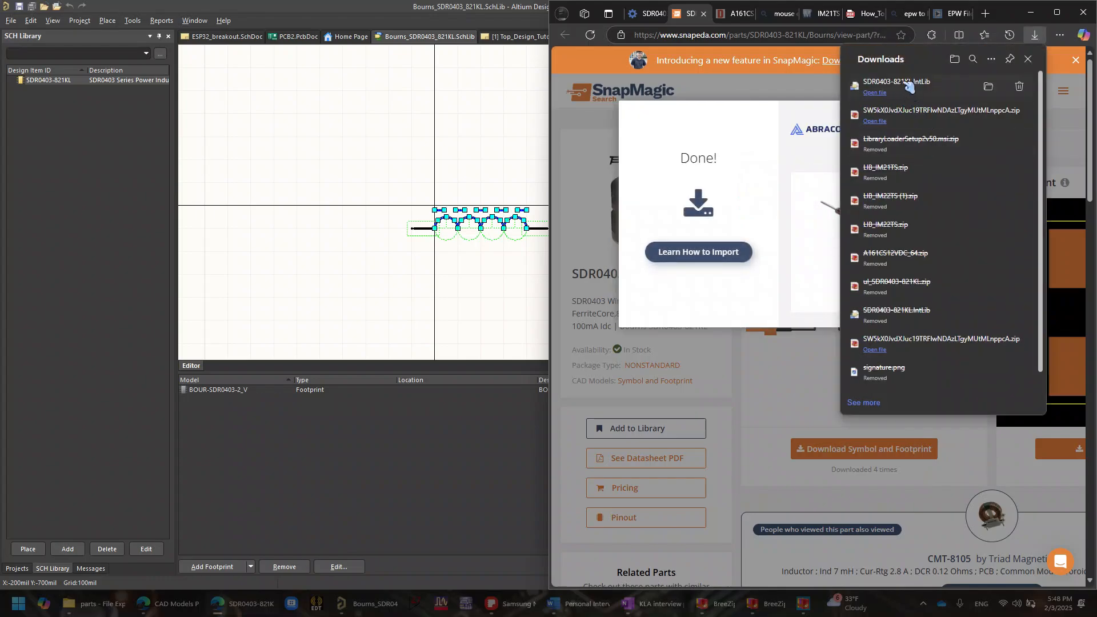
- Open the downloaded SDR0403-821KL.IntLib from its folder in Altium Designer and extract its source libraries
left_click(908, 85)
mouse_move(985, 84)
left_click(988, 85)
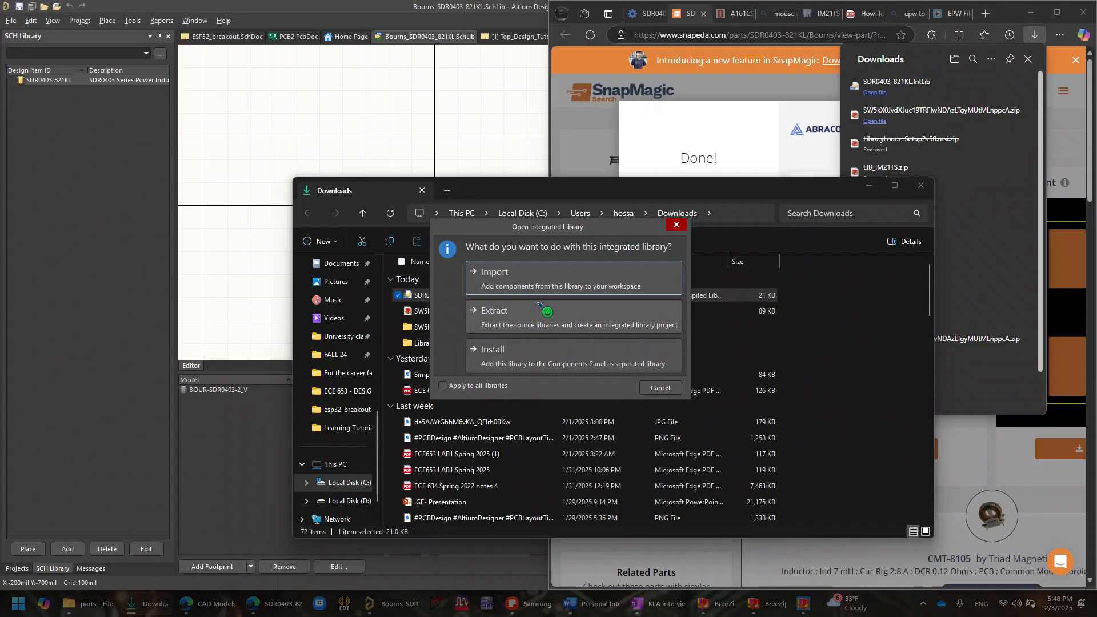
left_click(538, 312)
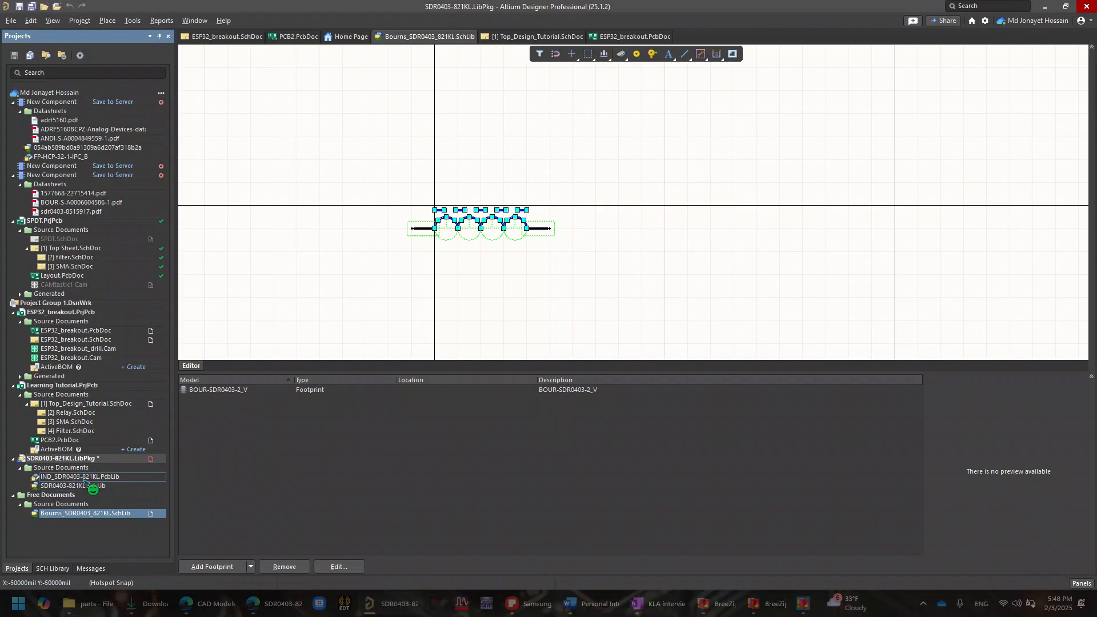
- Open the extracted IND_SDR0403-821KL.PcbLib to view the footprint and collapse the free source documents in the project tree
scroll(270, 431, "down", 3)
scroll(270, 411, "up", 1)
scroll(270, 408, "down", 5, "ctrl")
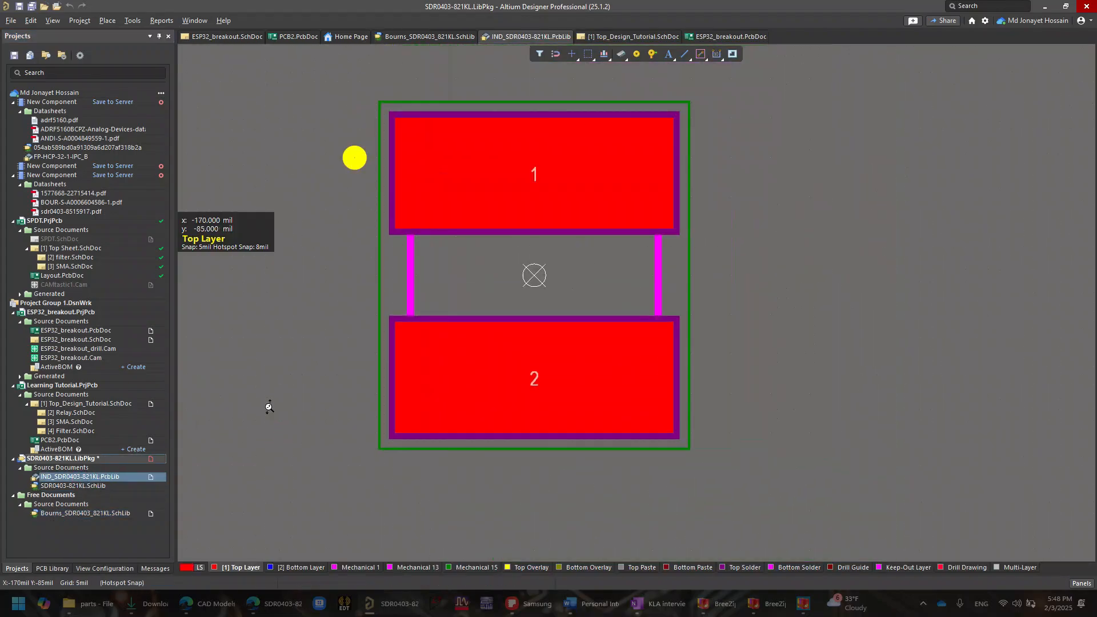
left_click(107, 510)
double_click(107, 508)
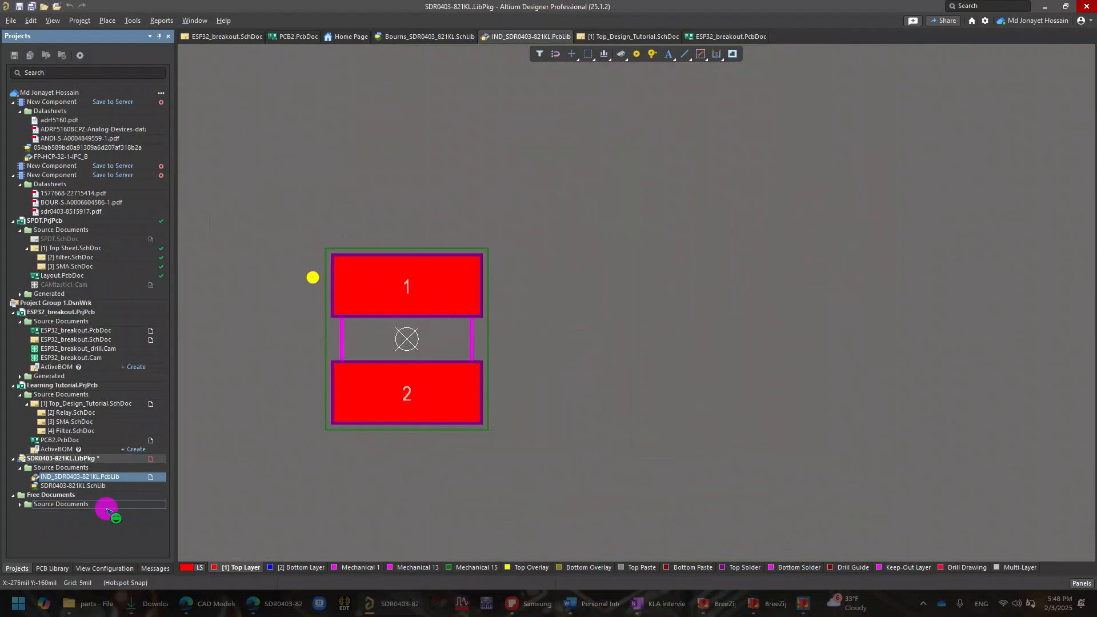
- Close the open documents of the SDR0403-821KL.LibPkg project and close the project itself
left_click(67, 458)
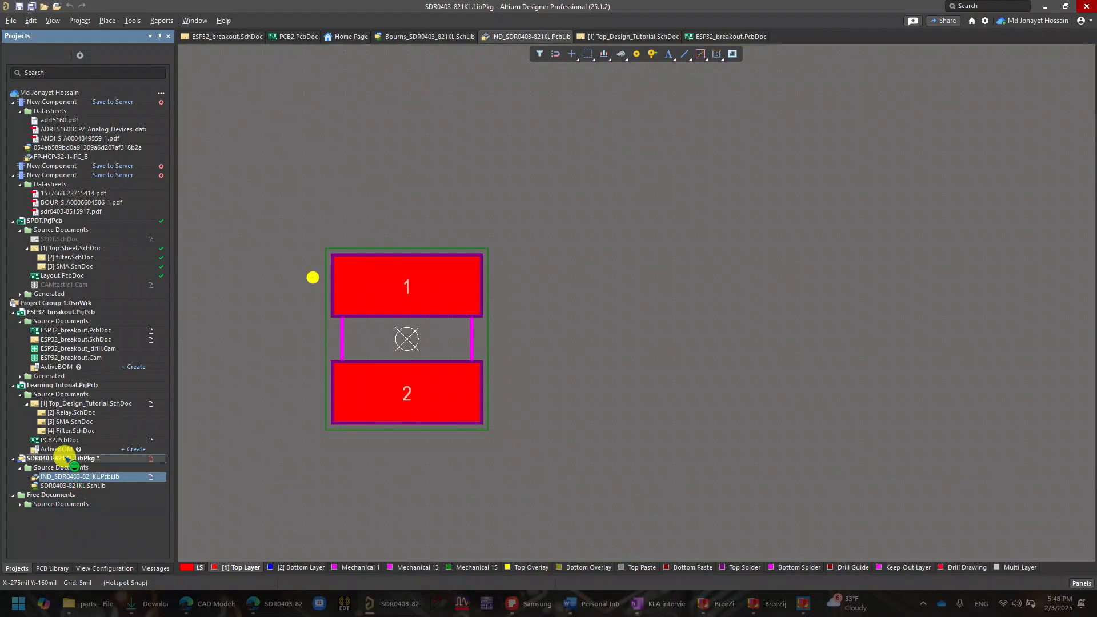
right_click(67, 458)
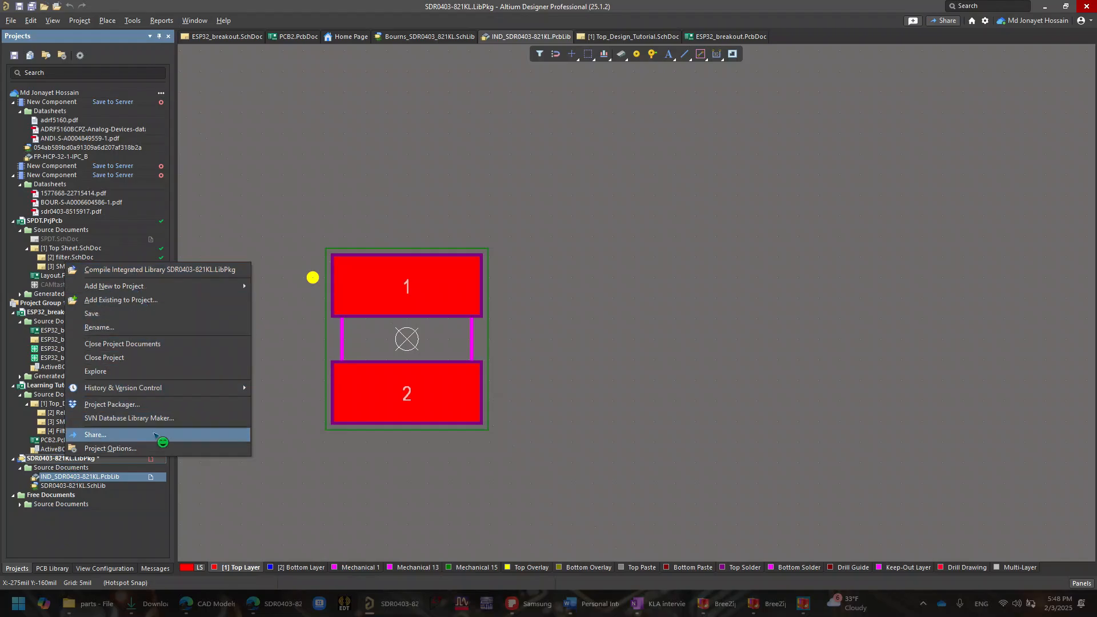
left_click(126, 344)
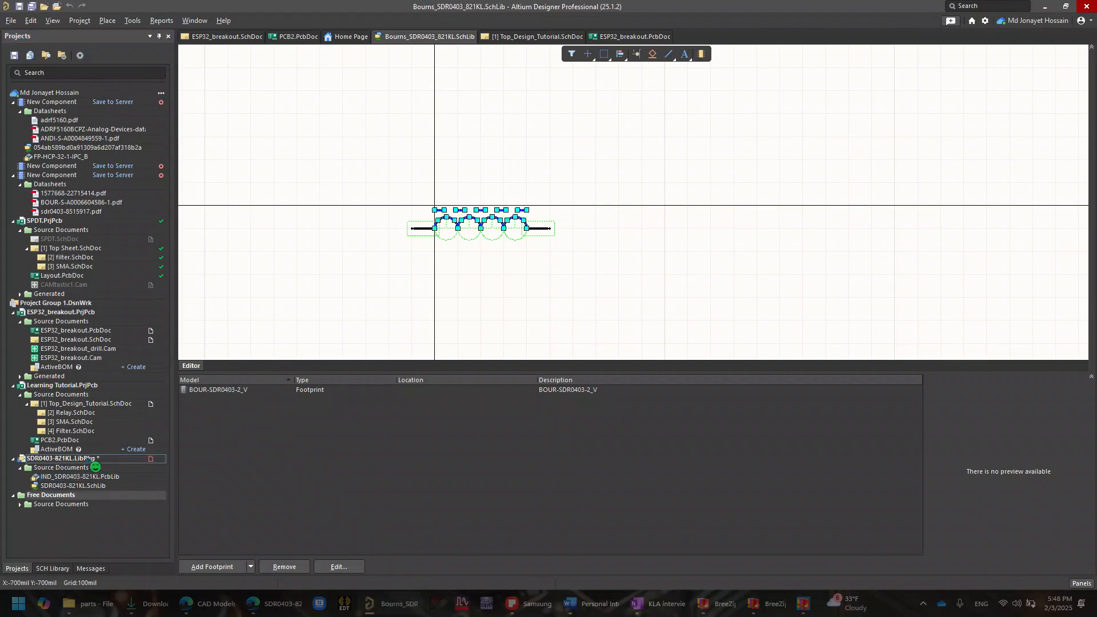
right_click(61, 460)
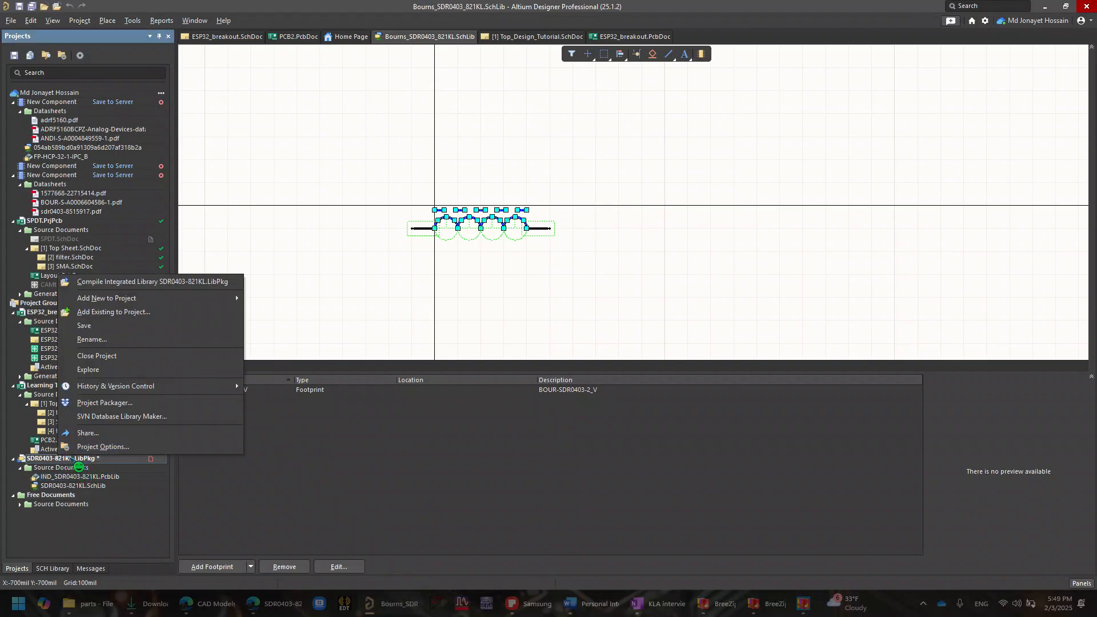
left_click(100, 356)
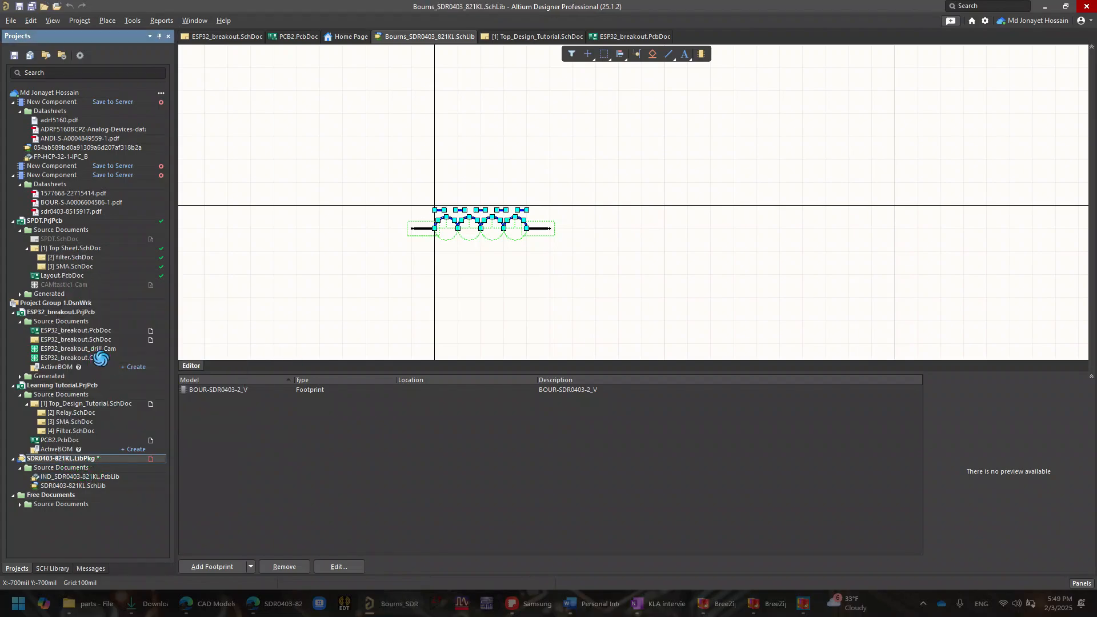
left_click(578, 342)
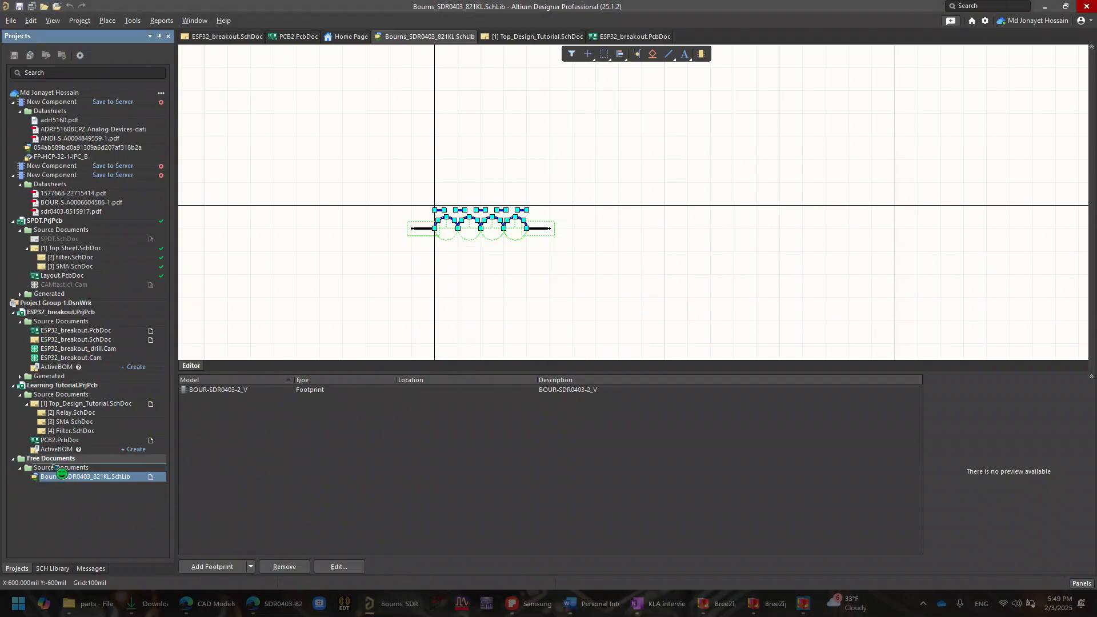
- Close the free document Bourns_SDR0403_821KL.SchLib
right_click(48, 460)
right_click(42, 468)
left_click(144, 514)
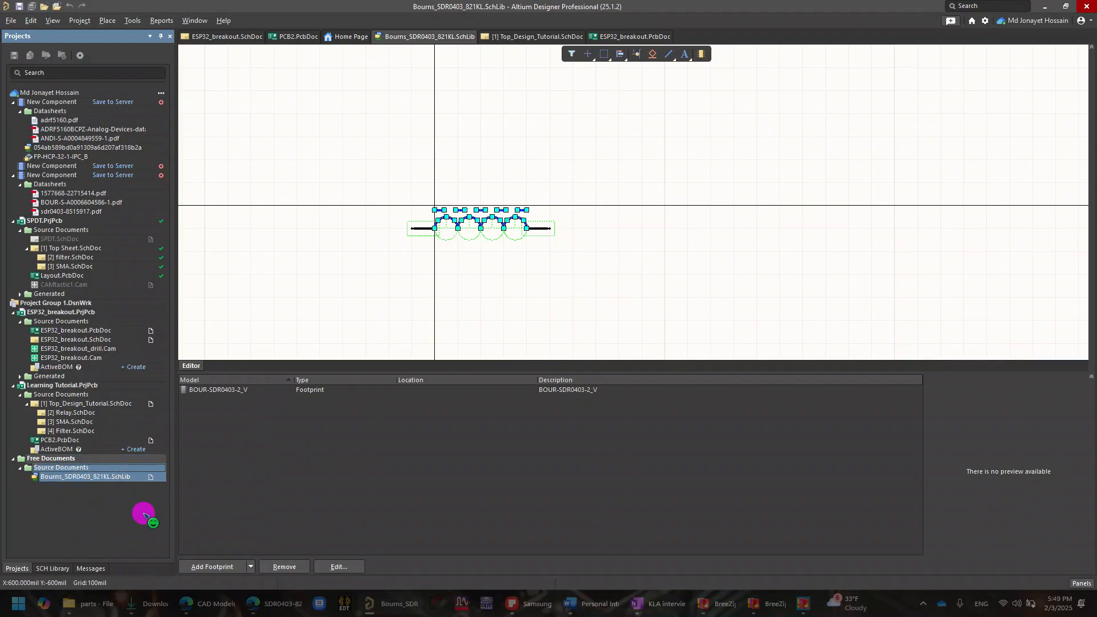
right_click(94, 478)
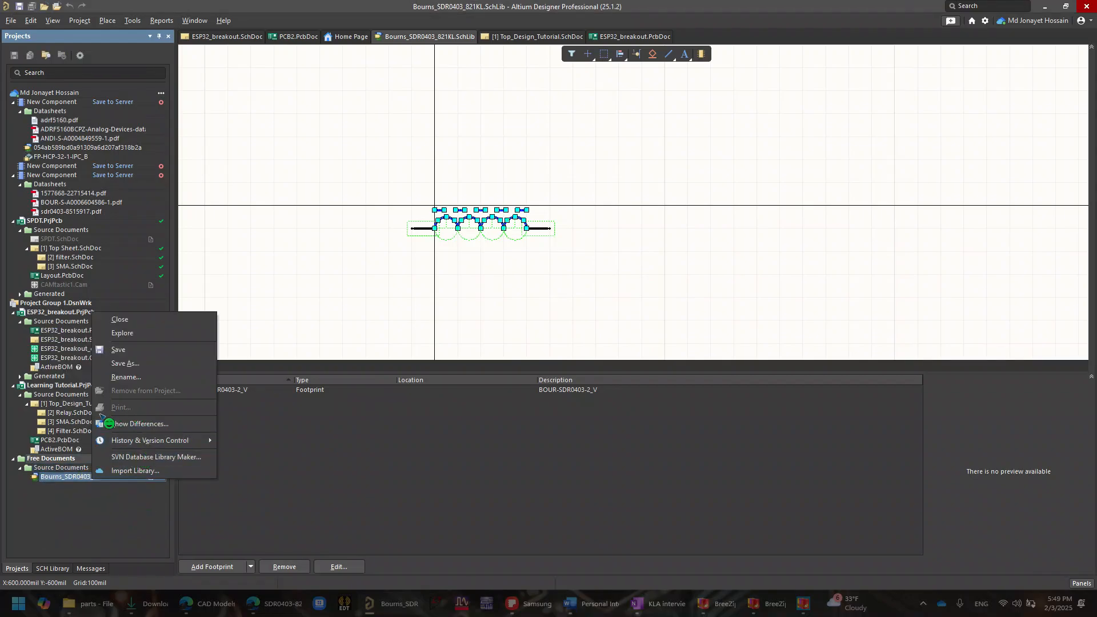
left_click(120, 319)
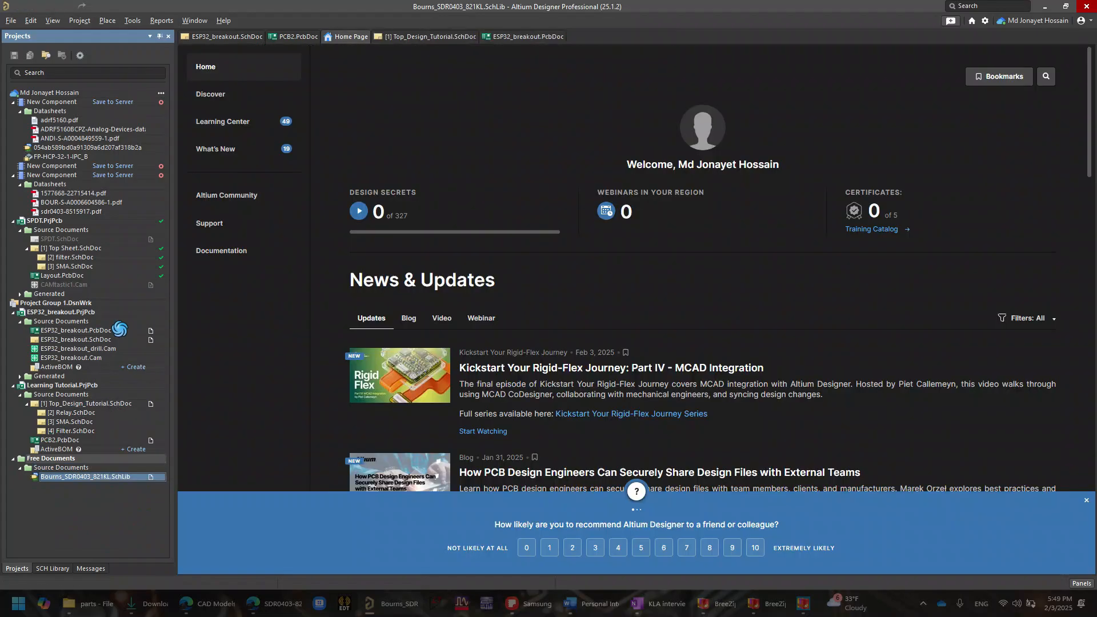
left_click(117, 461)
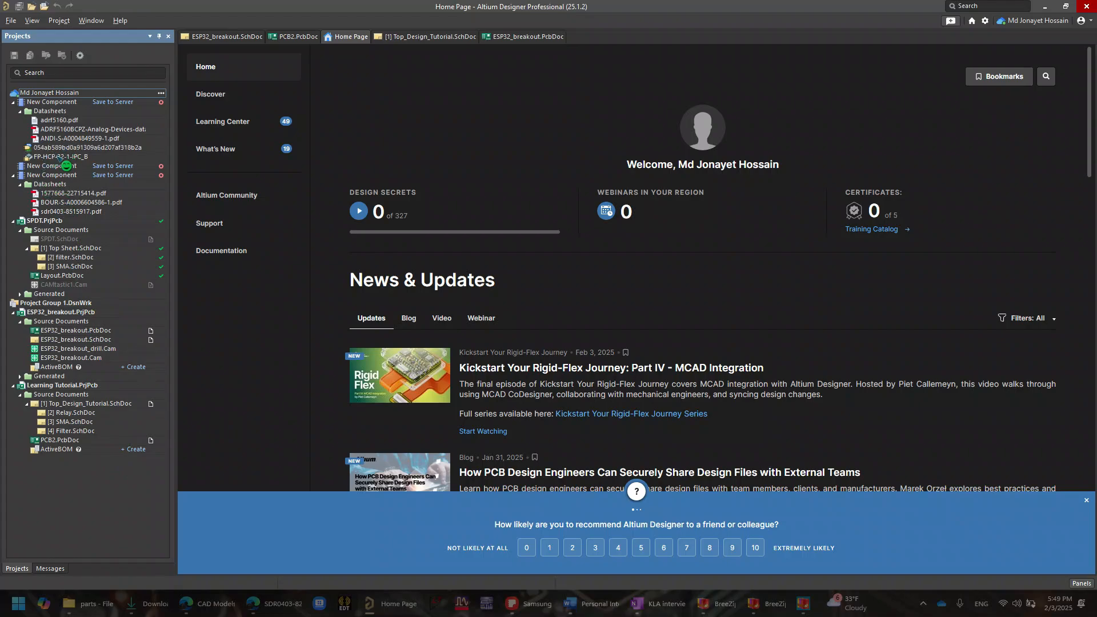
- Open the FP-HCP-32-1-IPC_B footprint belonging to the first new component
left_click(65, 147)
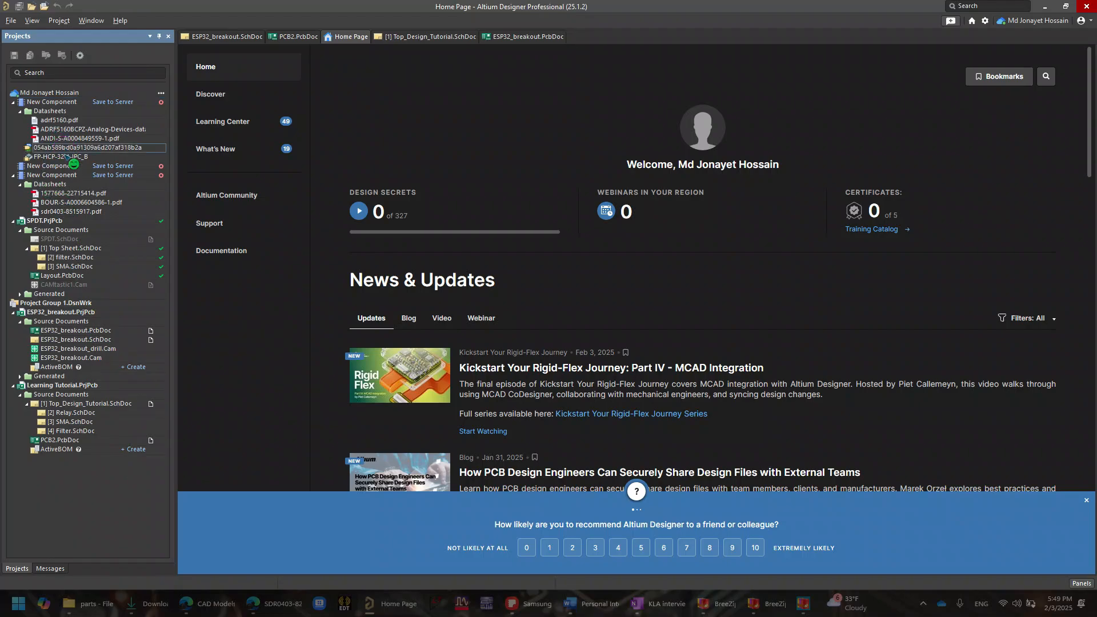
left_click(63, 157)
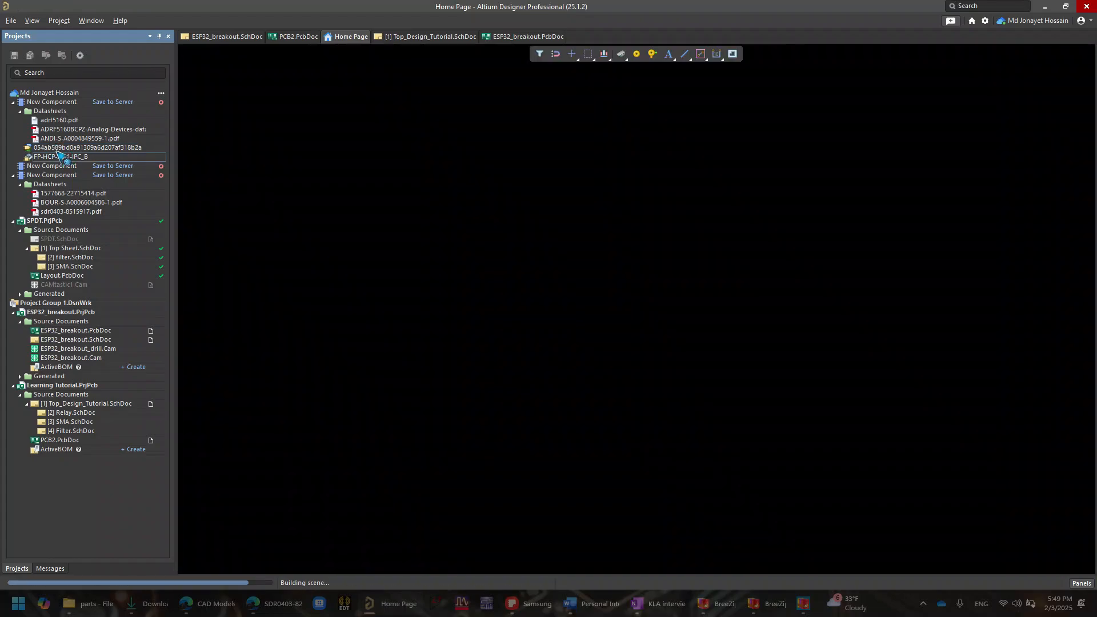
scroll(403, 296, "down", 1, "ctrl")
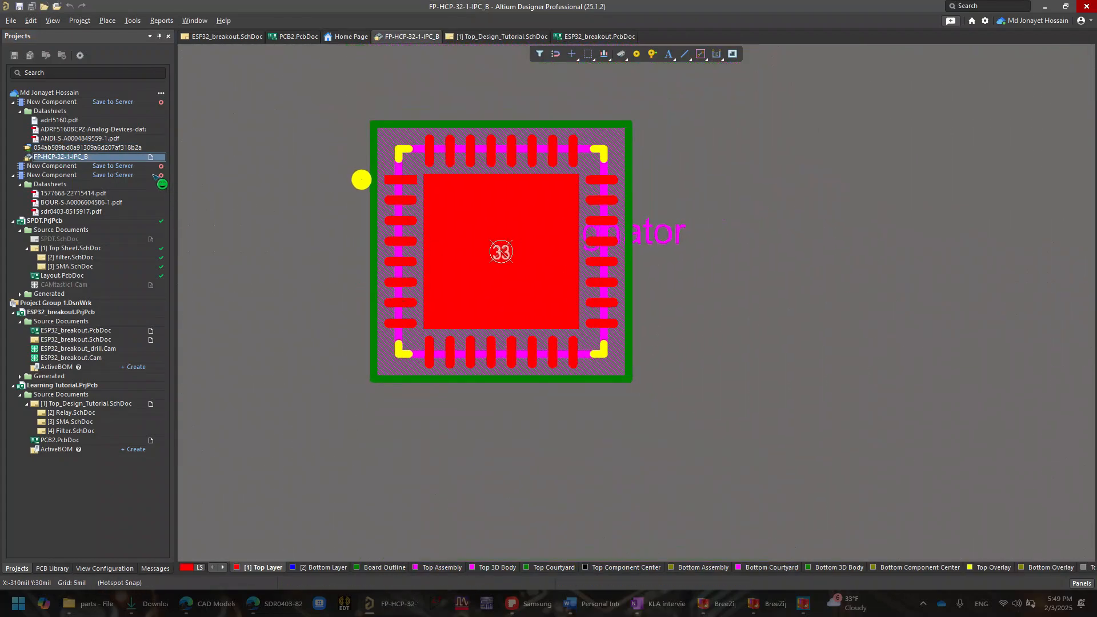
- Close the FP-HCP-32-1-IPC_B footprint and collapse the first new component in the project tree
right_click(47, 114)
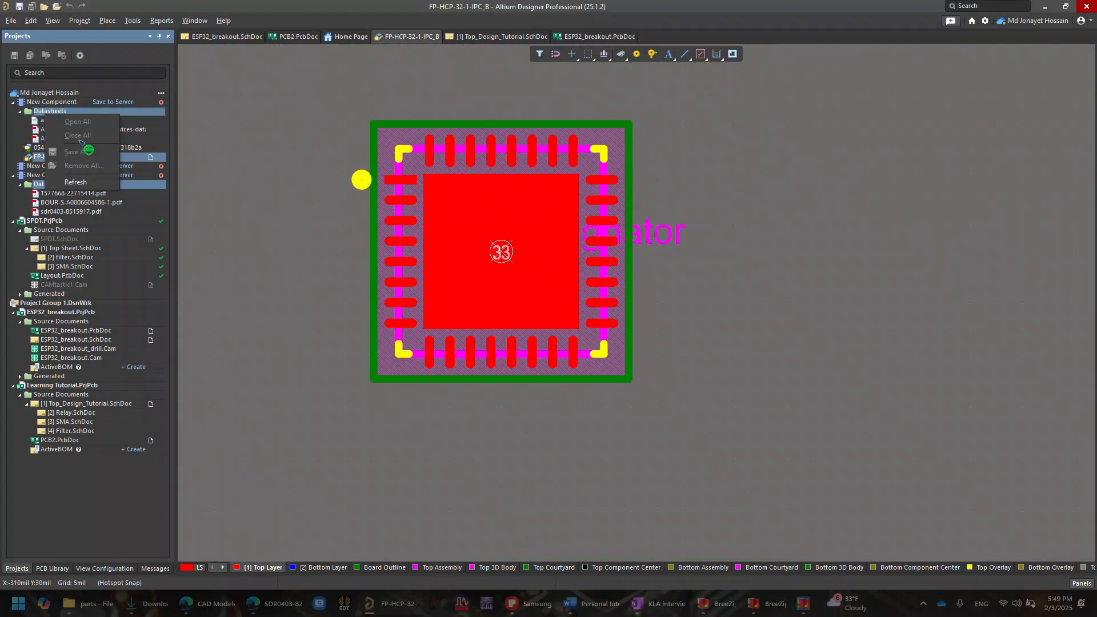
left_click(5, 139)
right_click(49, 147)
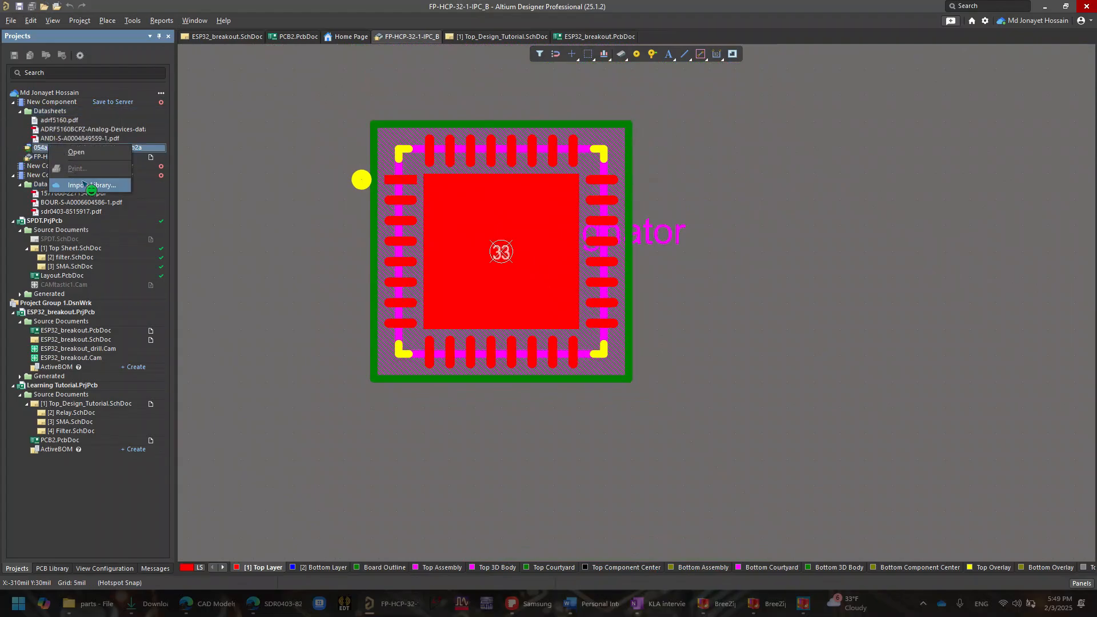
left_click(20, 112)
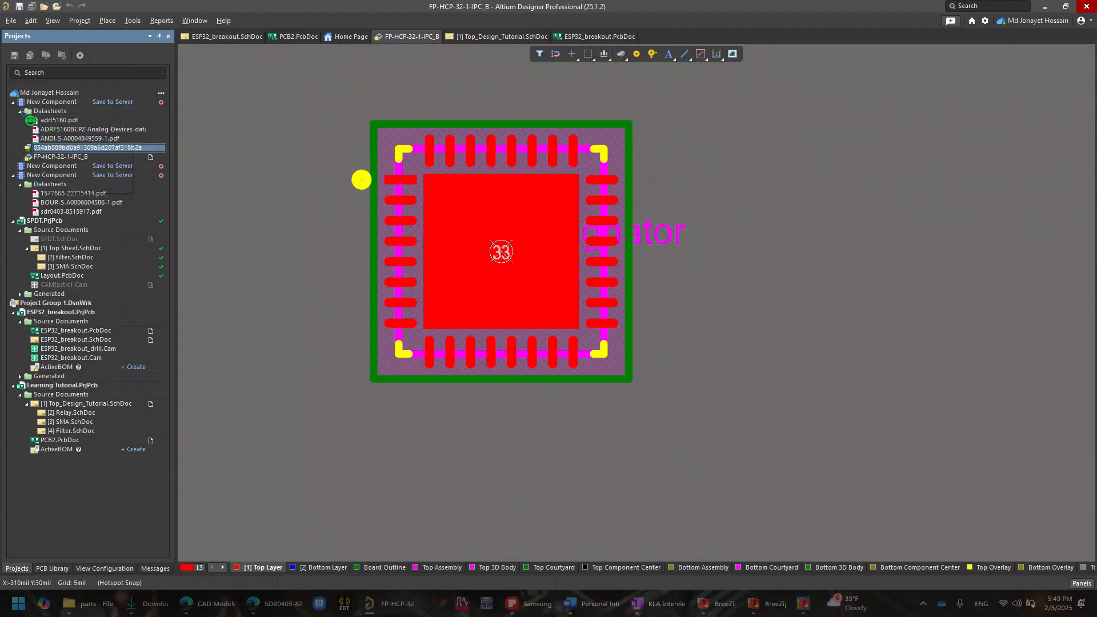
left_click(21, 112)
right_click(33, 130)
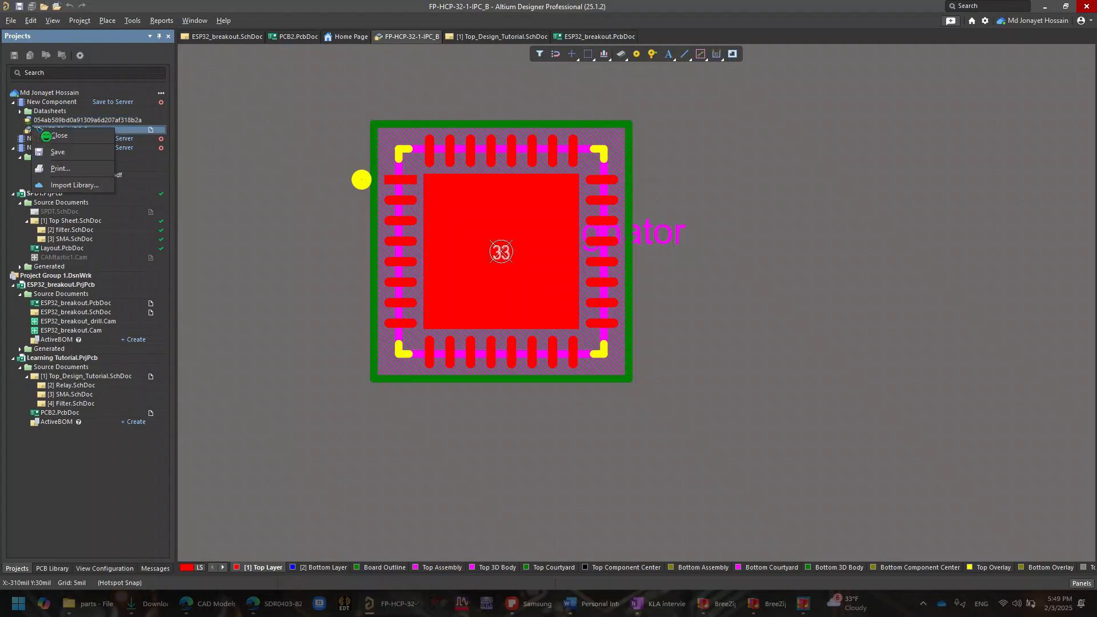
left_click(59, 136)
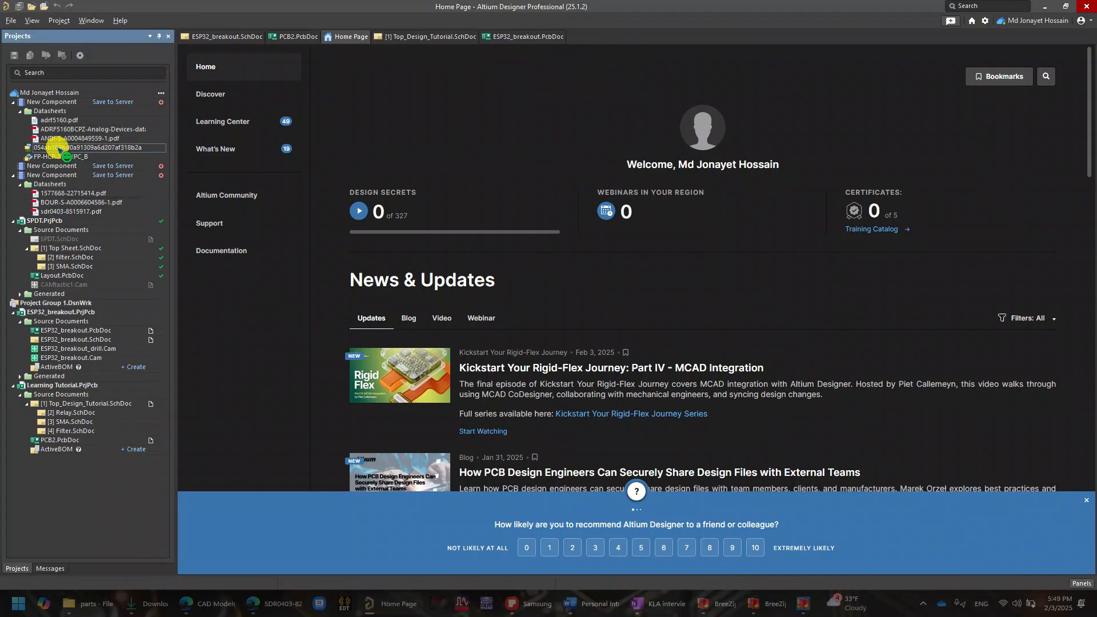
right_click(57, 148)
left_click(13, 103)
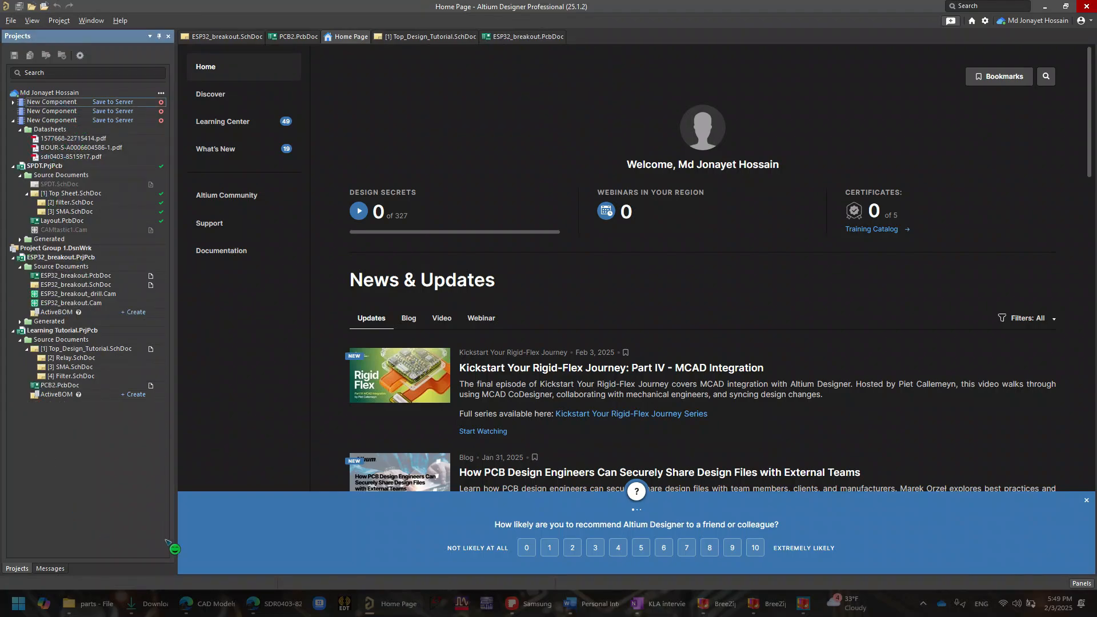
- Reopen the SDR0403-821KL integrated library from the Downloads folder and extract its sources, removing the existing data in the directory
left_click(113, 606)
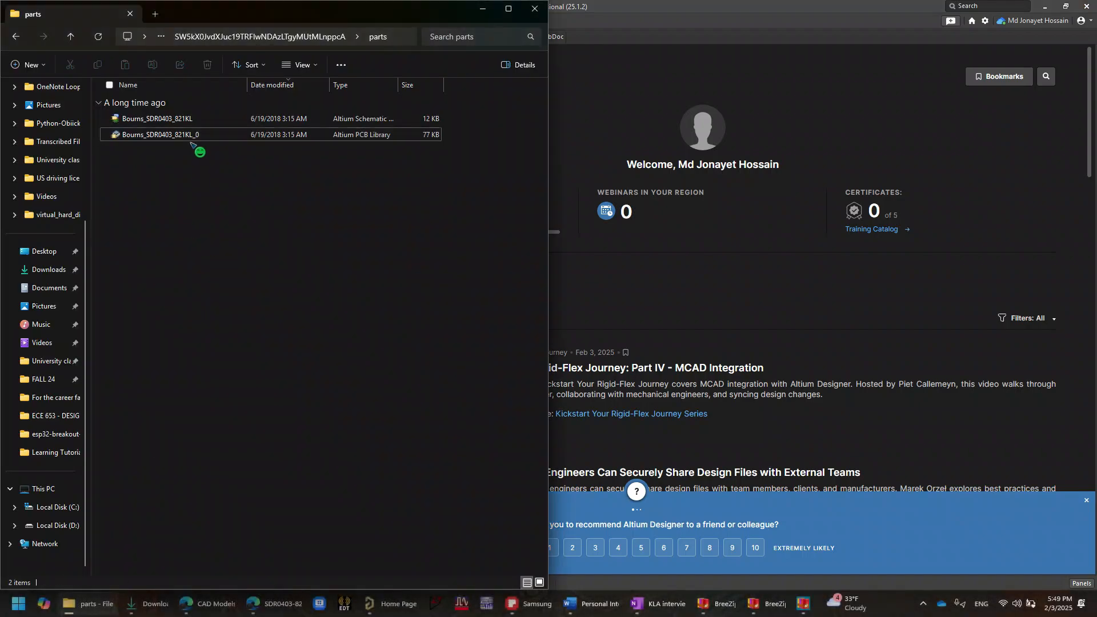
left_click(15, 37)
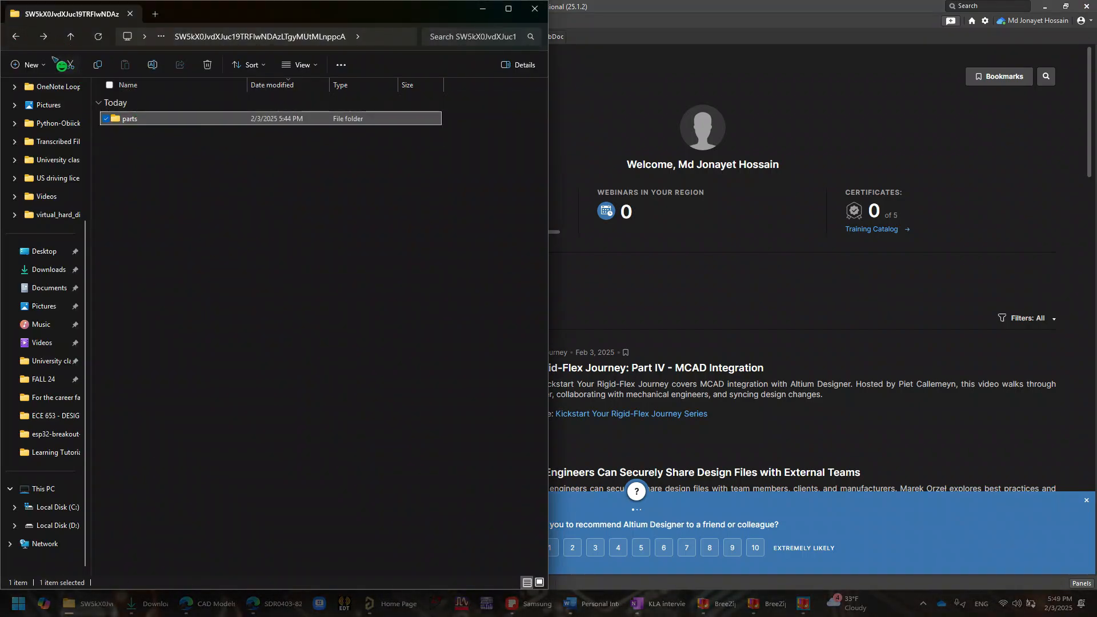
left_click(21, 42)
left_click(143, 141)
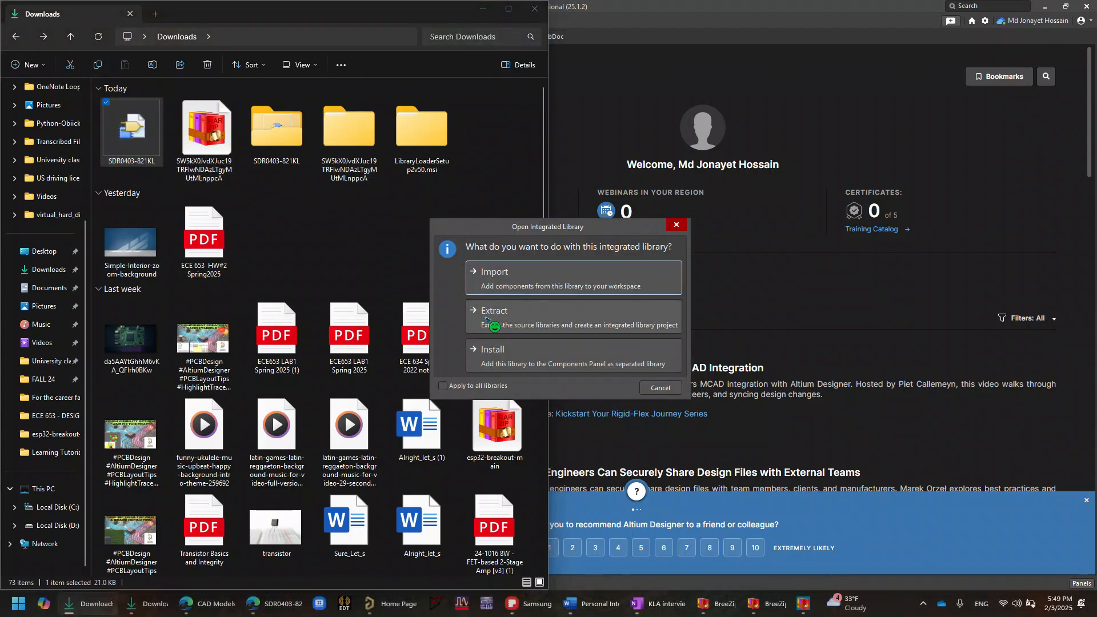
left_click(486, 318)
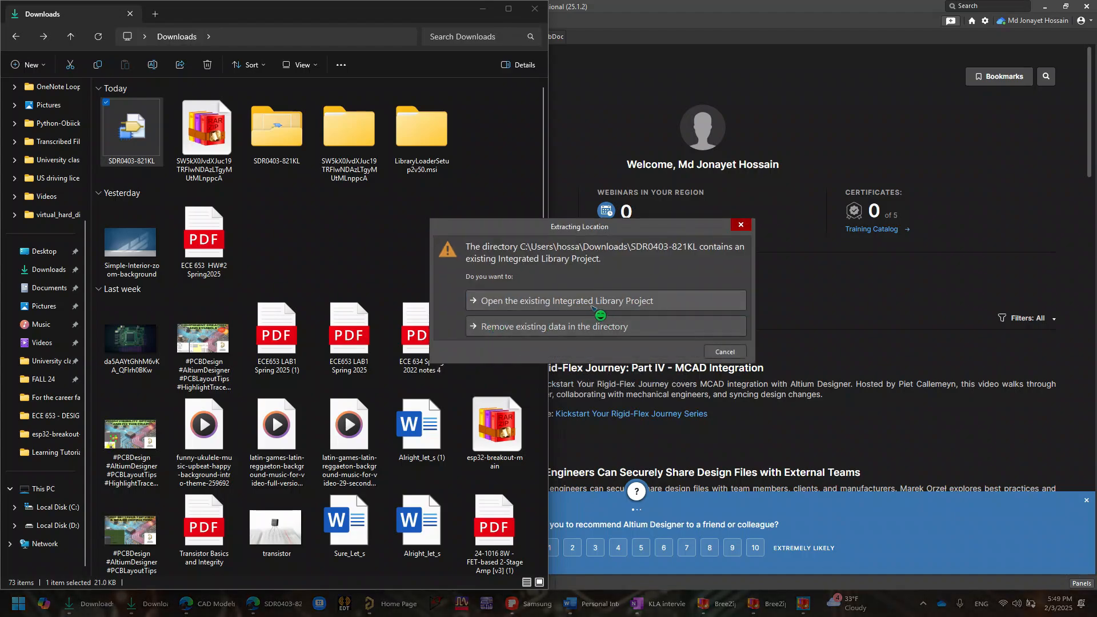
left_click(616, 333)
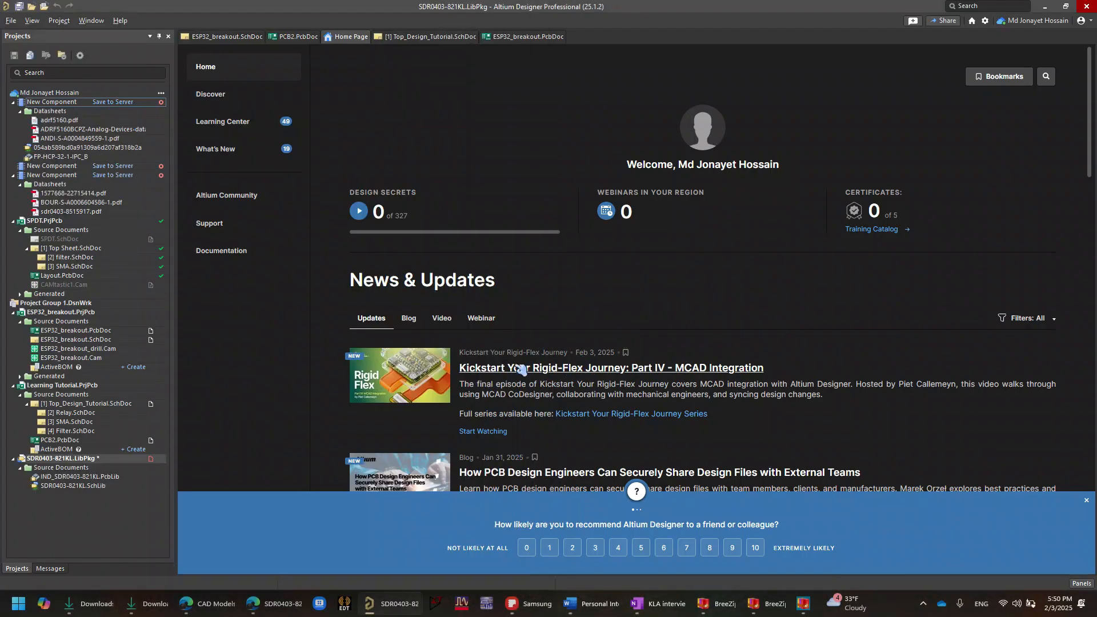
- Open the extracted IND_SDR0403-821KL.PcbLib footprint library and SDR0403-821KL.SchLib symbol library
left_click(69, 476)
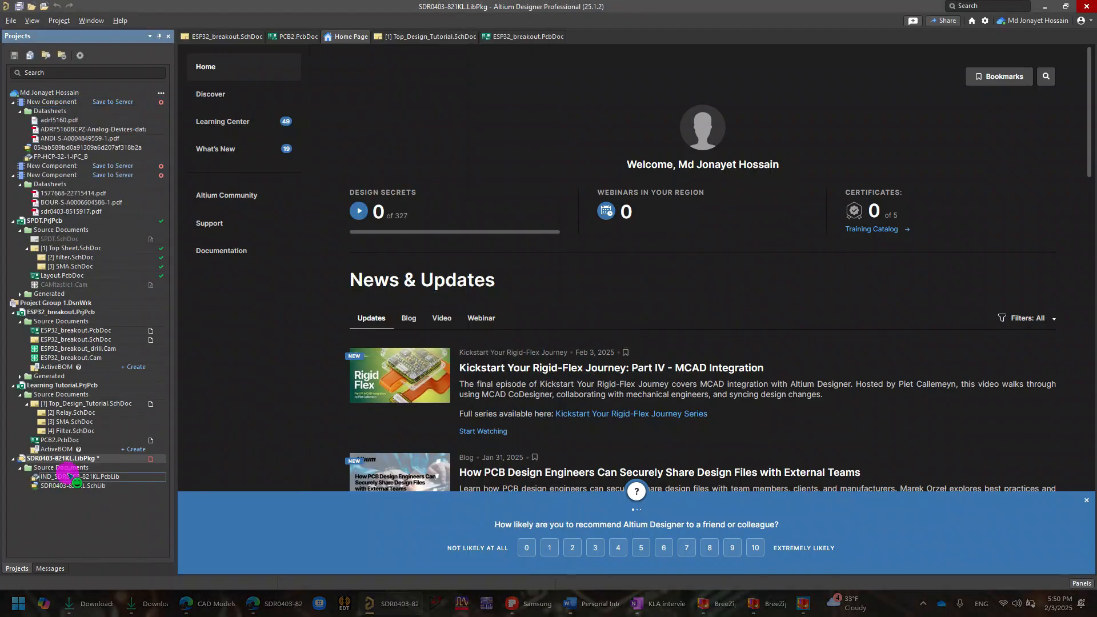
double_click(69, 476)
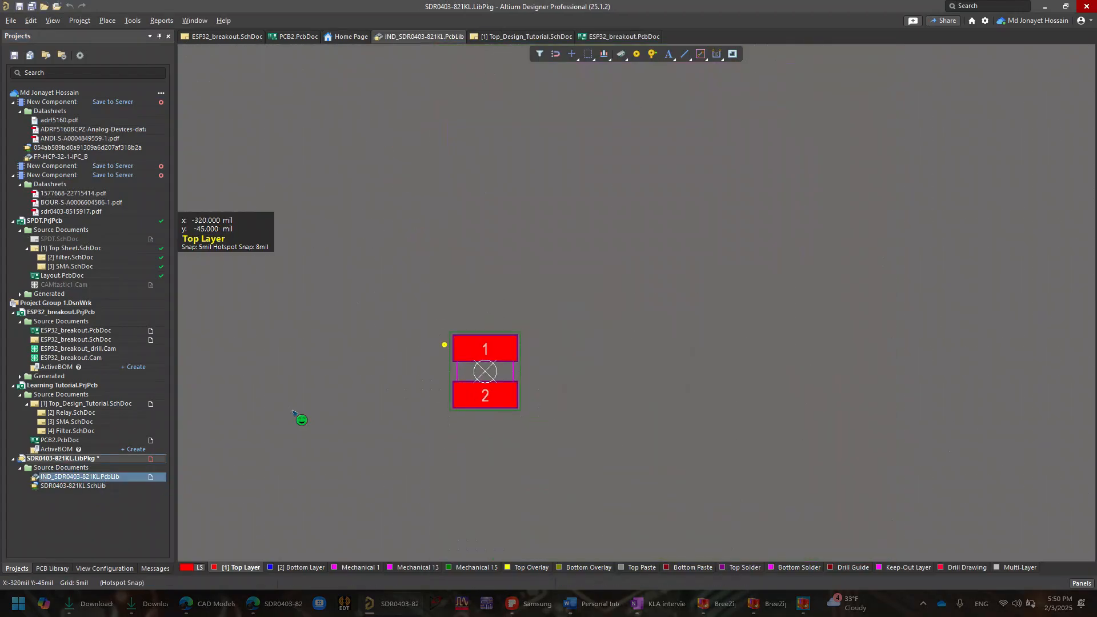
double_click(95, 486)
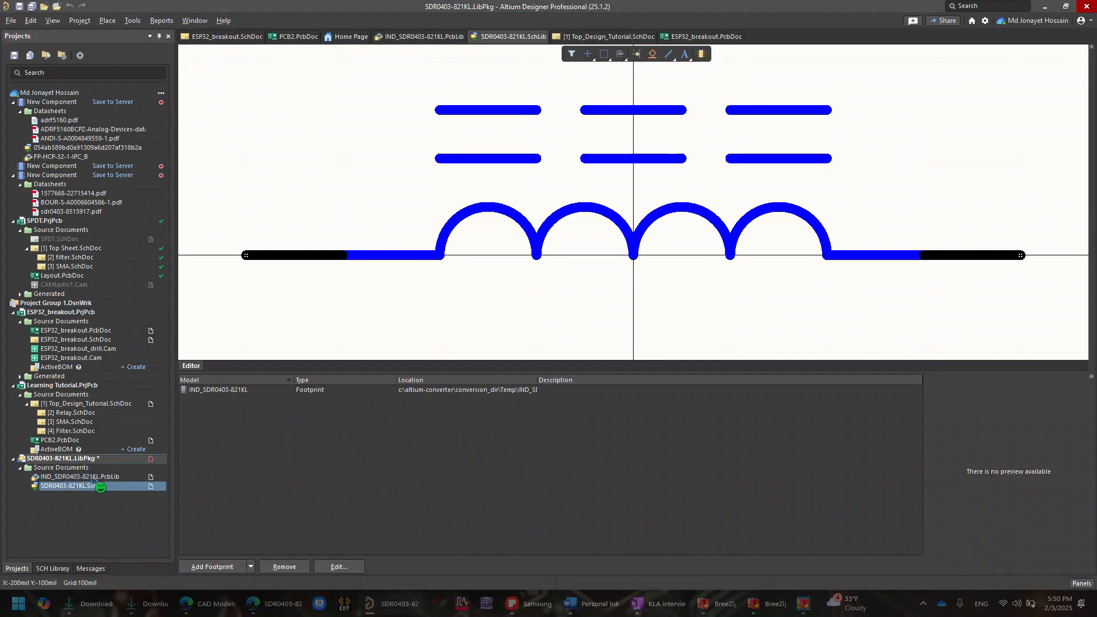
- Examine the pads and outline of the IND_SDR0403-821KL footprint and close its PcbLib document
left_click(90, 476)
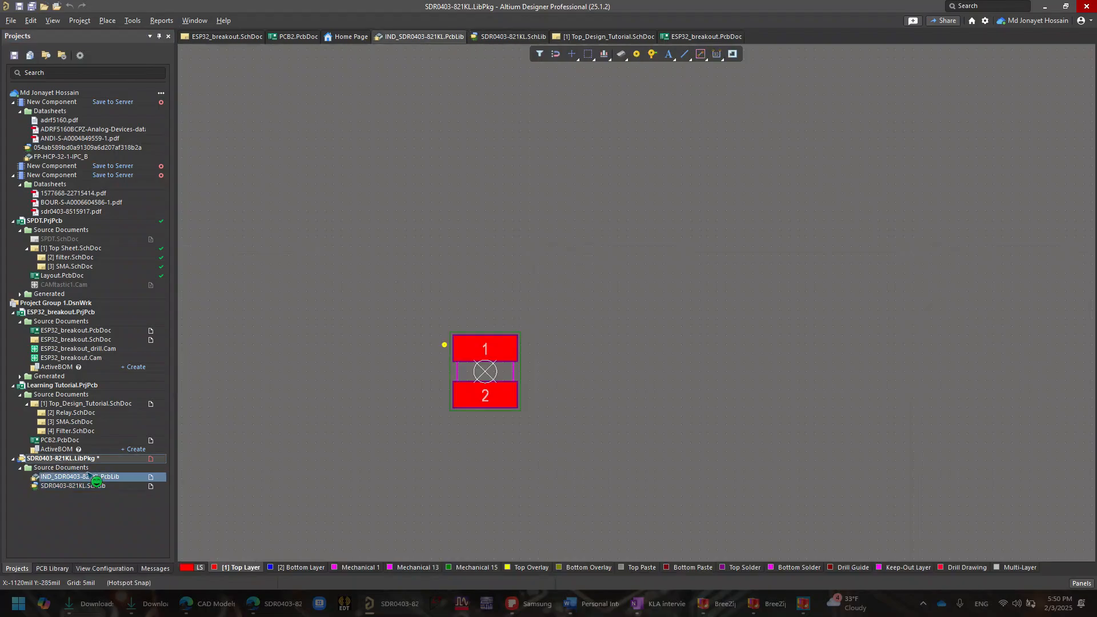
scroll(505, 369, "up", 6, "ctrl")
scroll(503, 371, "down", 2, "ctrl")
right_click_drag(473, 398, 621, 363)
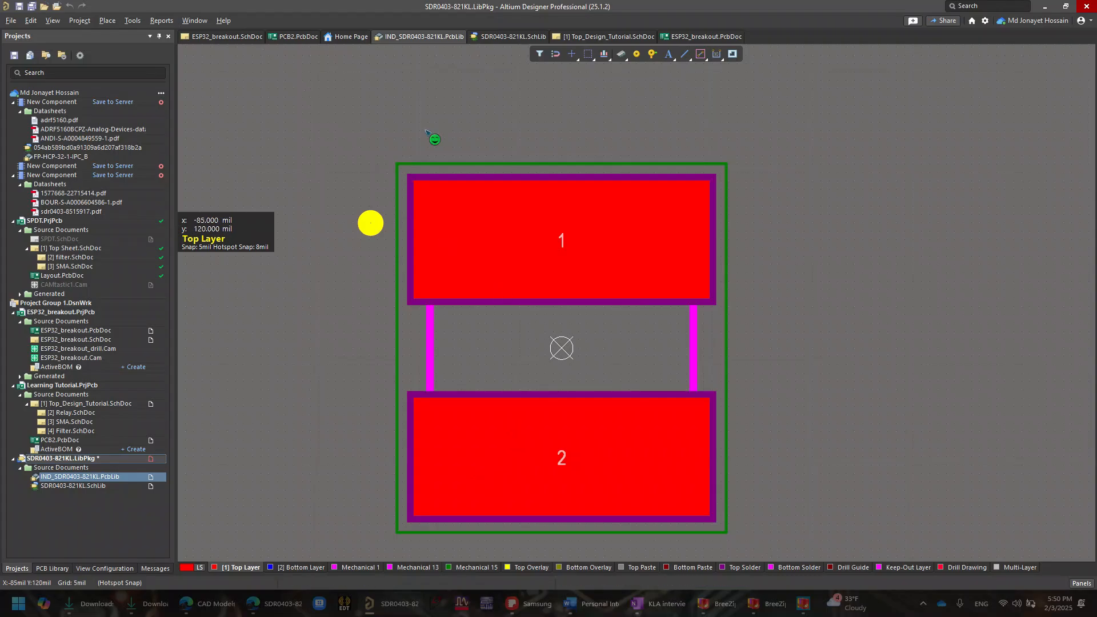
right_click(444, 37)
left_click(454, 46)
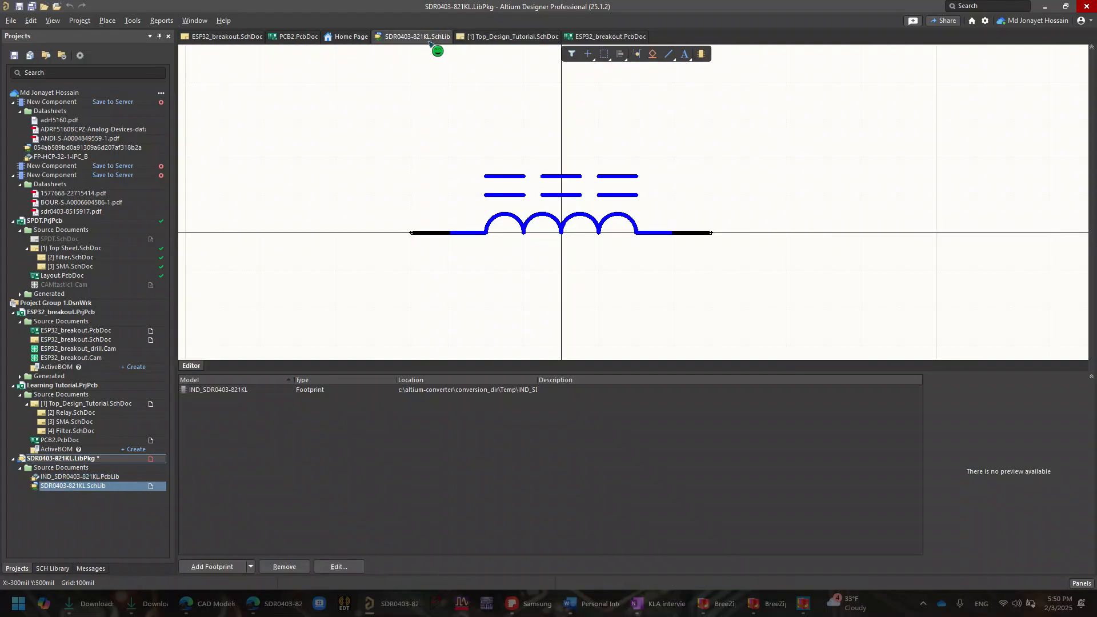
- Close the SDR0403-821KL.SchLib symbol library document
right_click(429, 40)
left_click(443, 49)
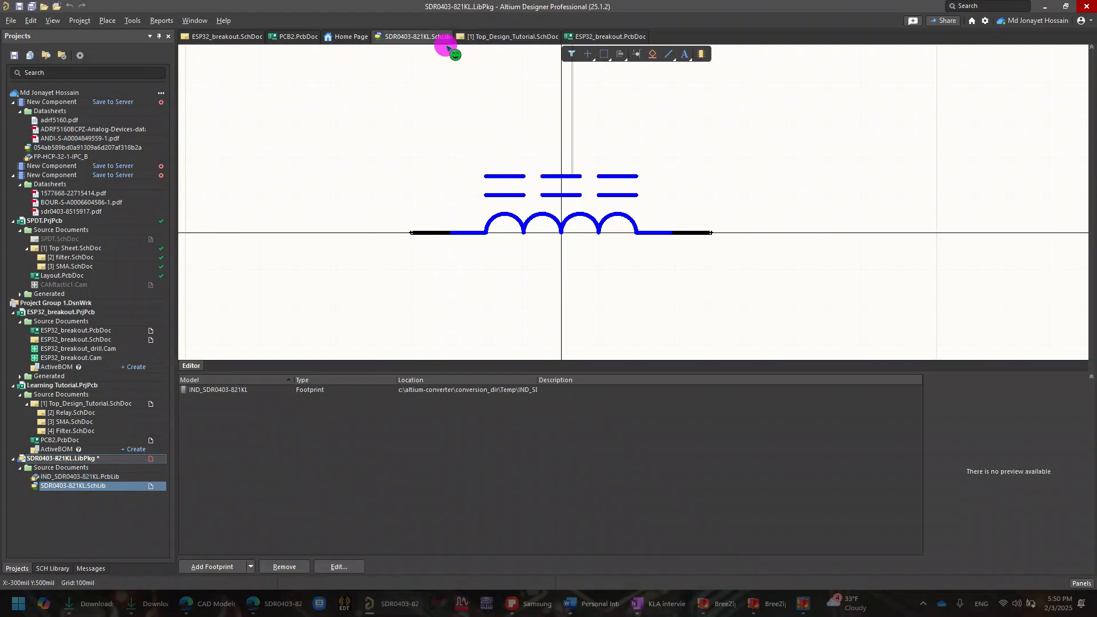
- Look up SDR0403-821KL in the Components panel's Manufacturer Part Search, and close the search
left_click(1081, 583)
left_click(1070, 437)
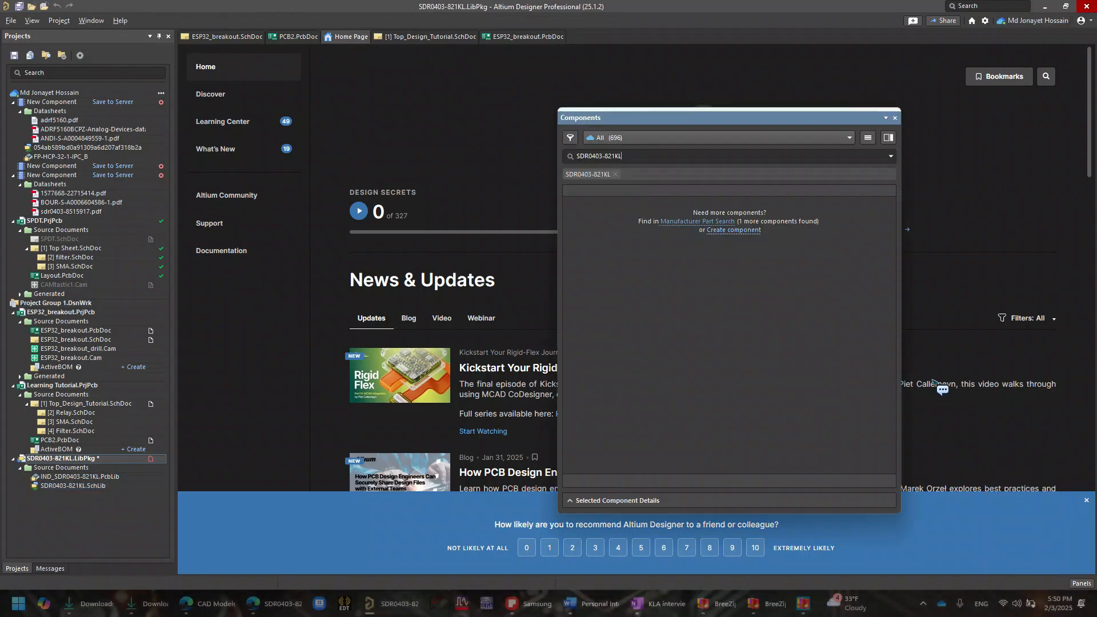
left_click(692, 220)
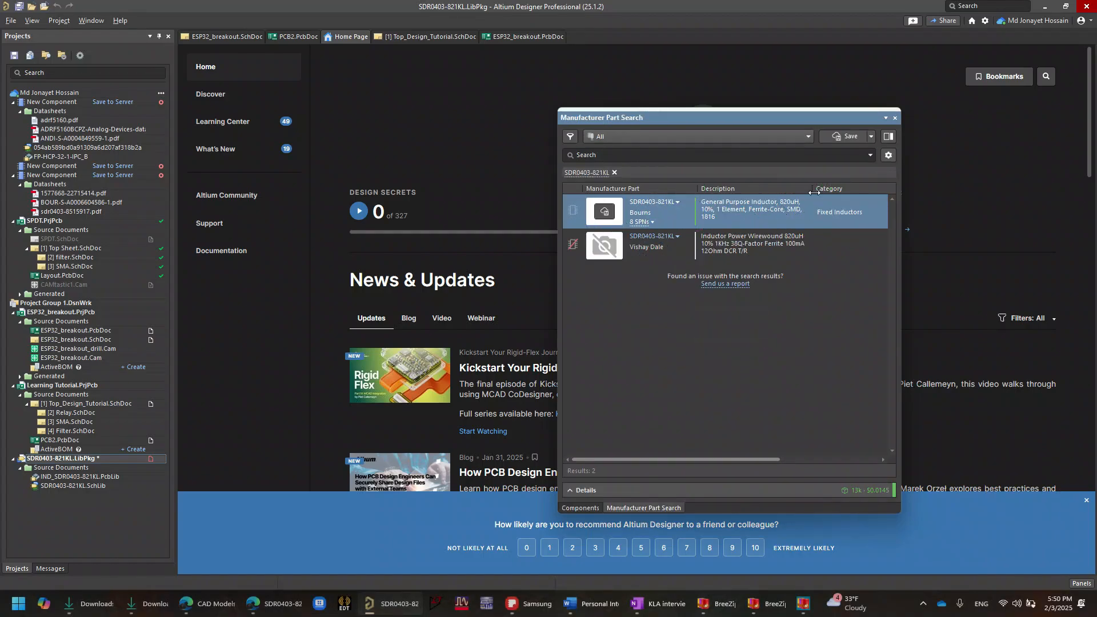
left_click(895, 119)
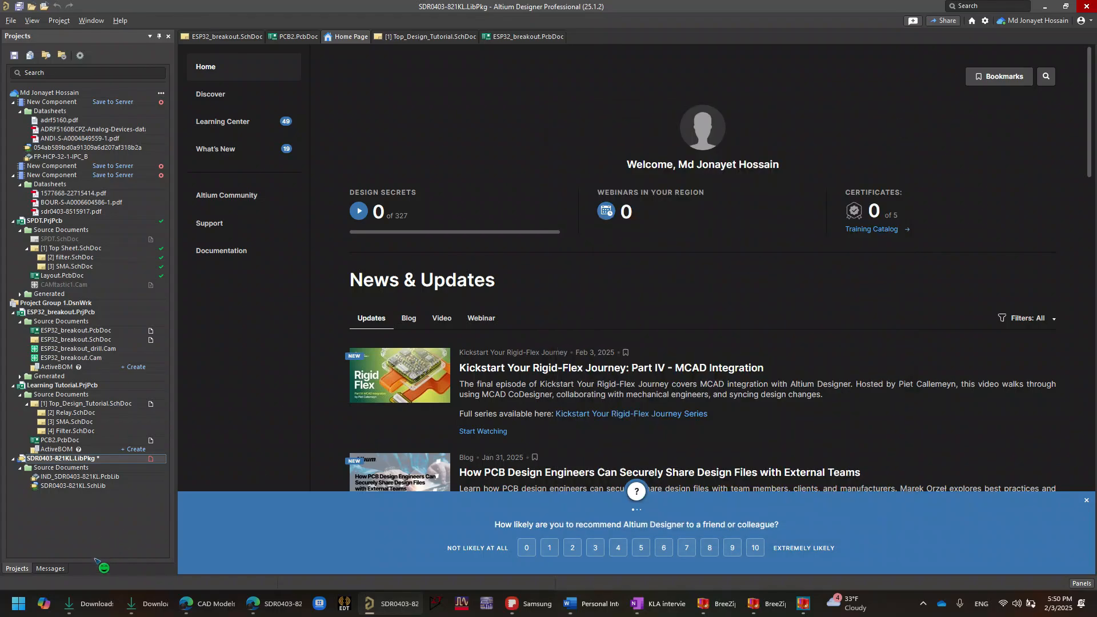
- Switch to the browser, close the SnapMagic page, and open the Ultra Librarian download for SDR0403-821KL from Octopart's CAD Models
left_click(260, 601)
left_click(650, 404)
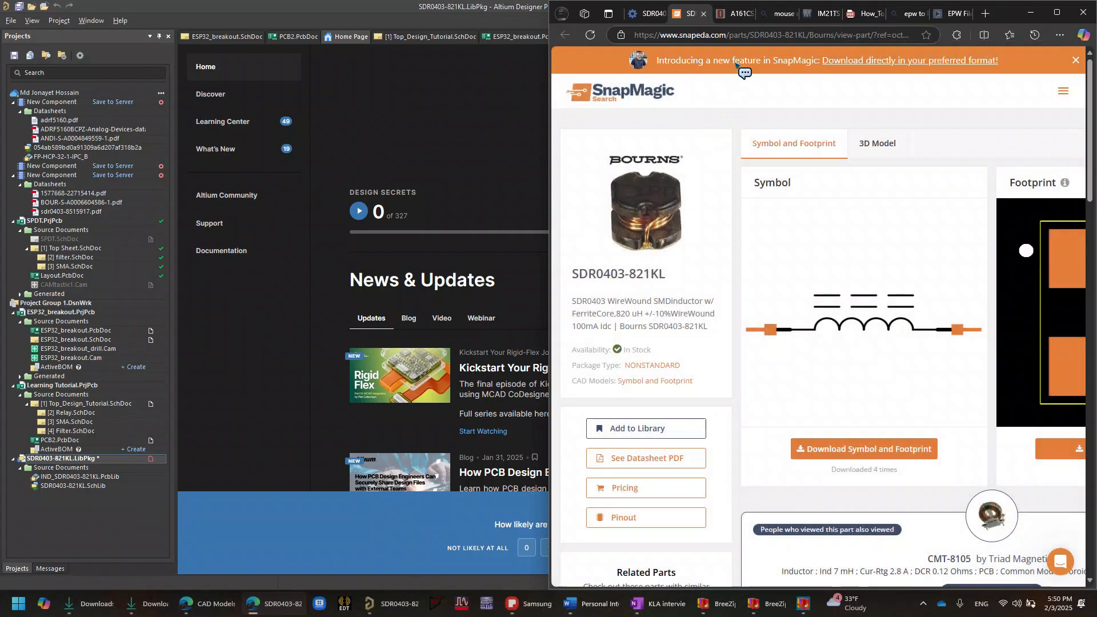
left_click(516, 74)
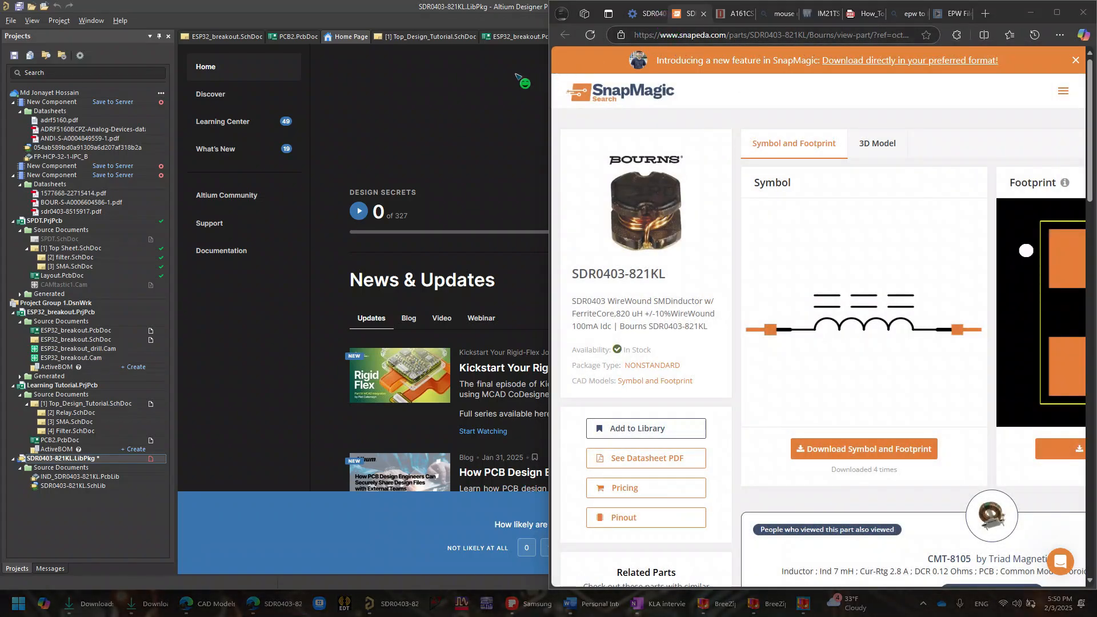
left_click(704, 13)
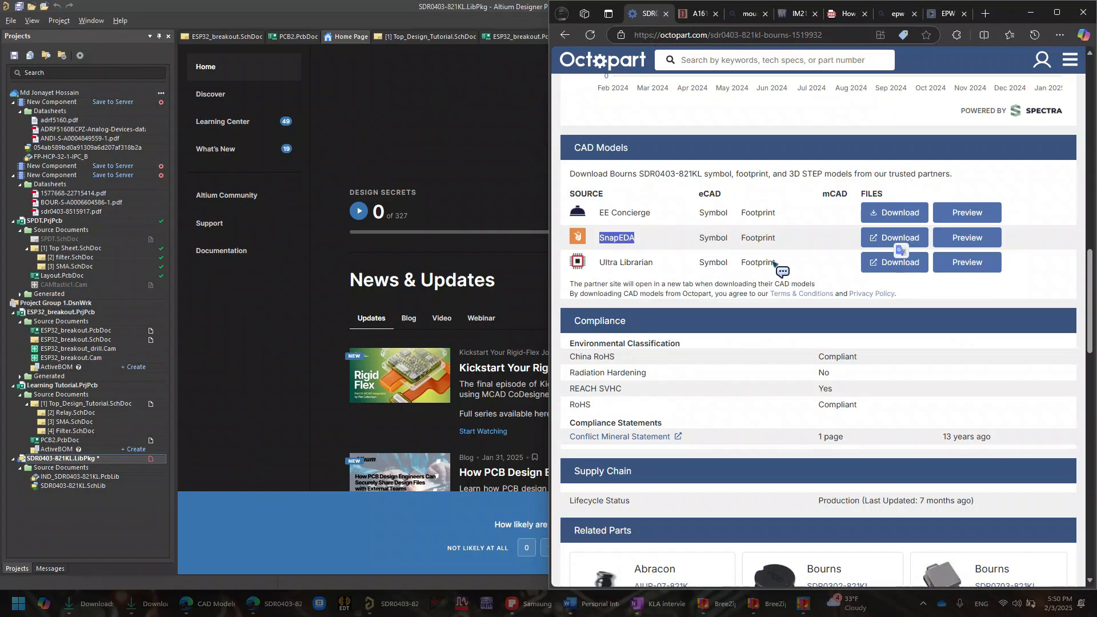
left_click(898, 266)
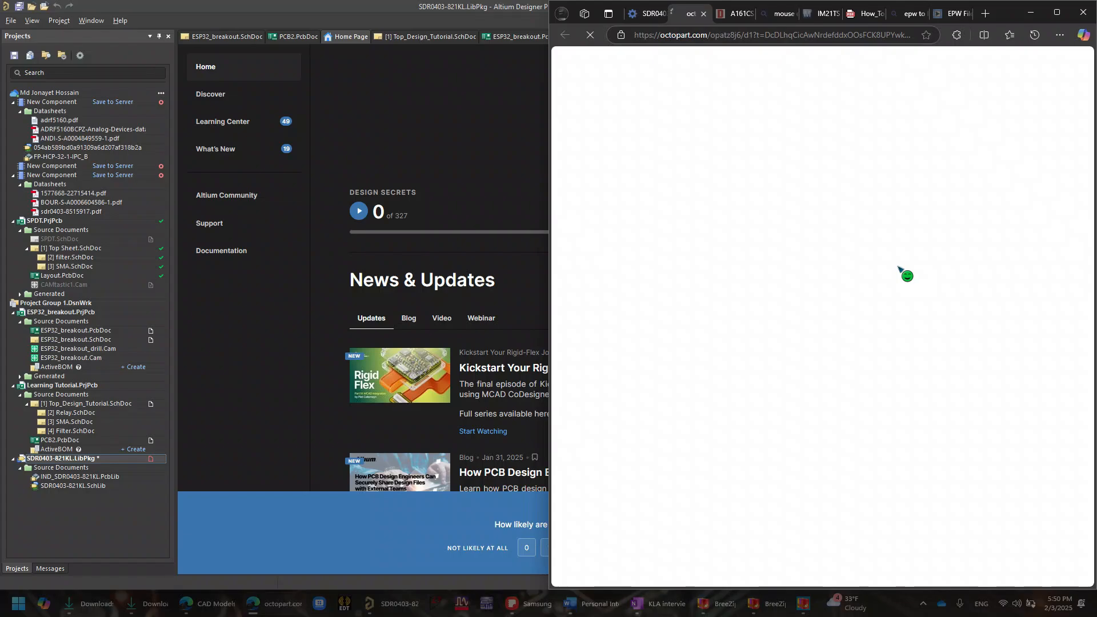
- Review the SDR0403-821KL symbol and footprint previews on Ultra Librarian and download the part in Altium Designer format
scroll(807, 411, "down", 3)
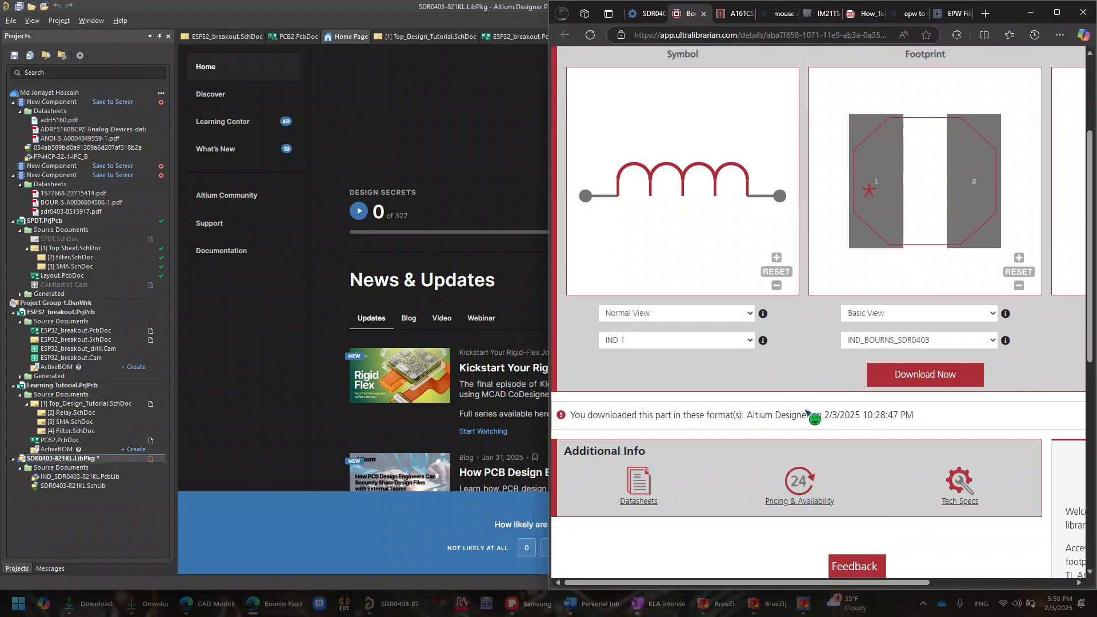
scroll(844, 341, "up", 4)
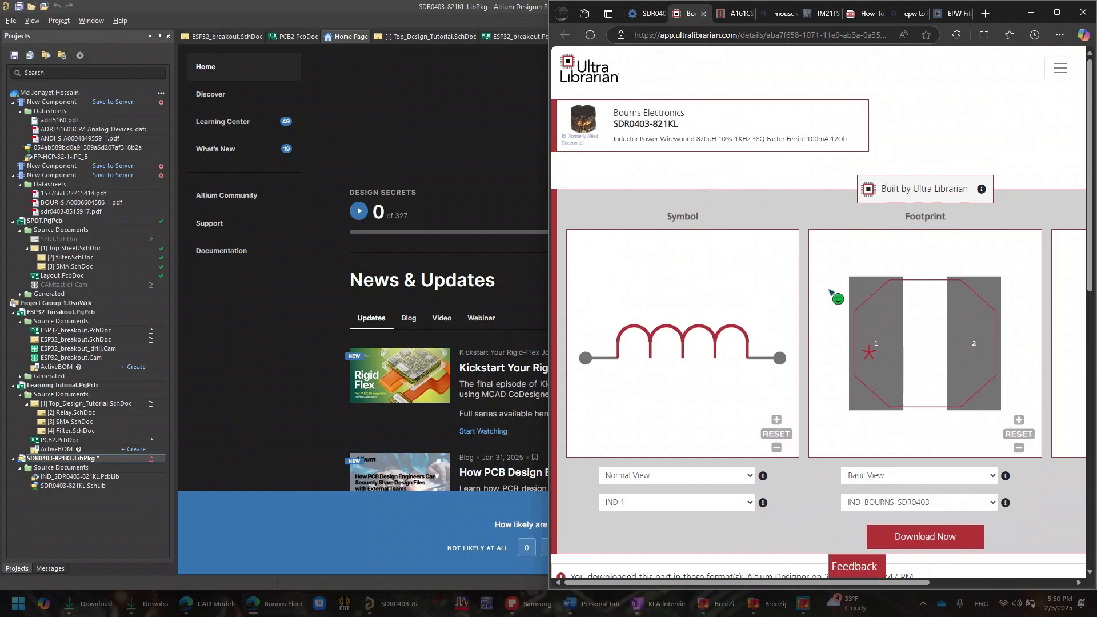
scroll(830, 291, "down", 5)
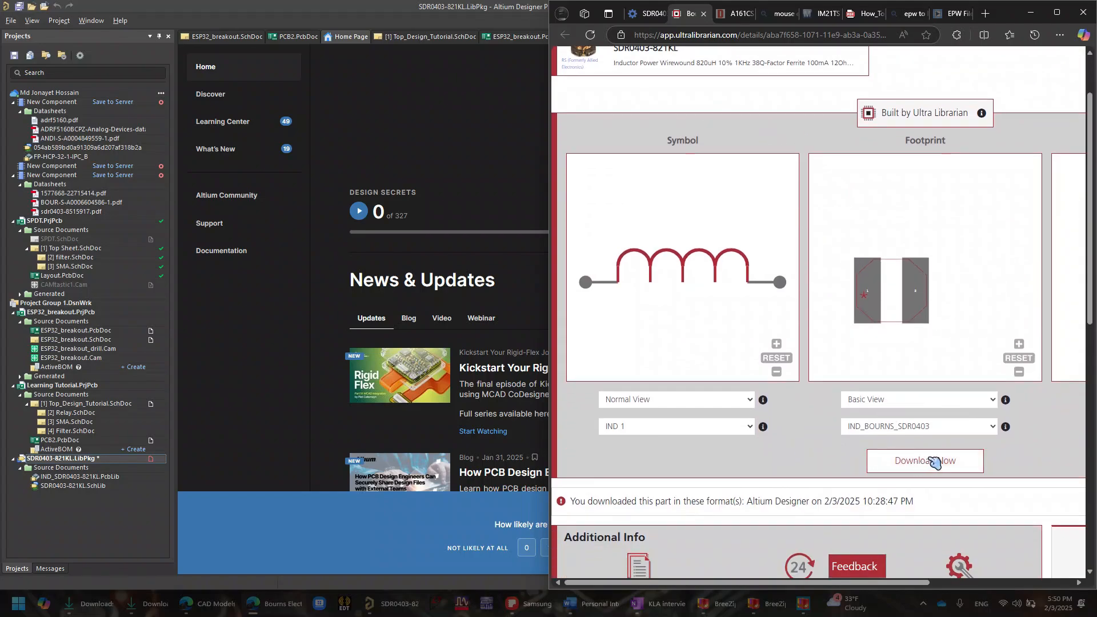
left_click(935, 462)
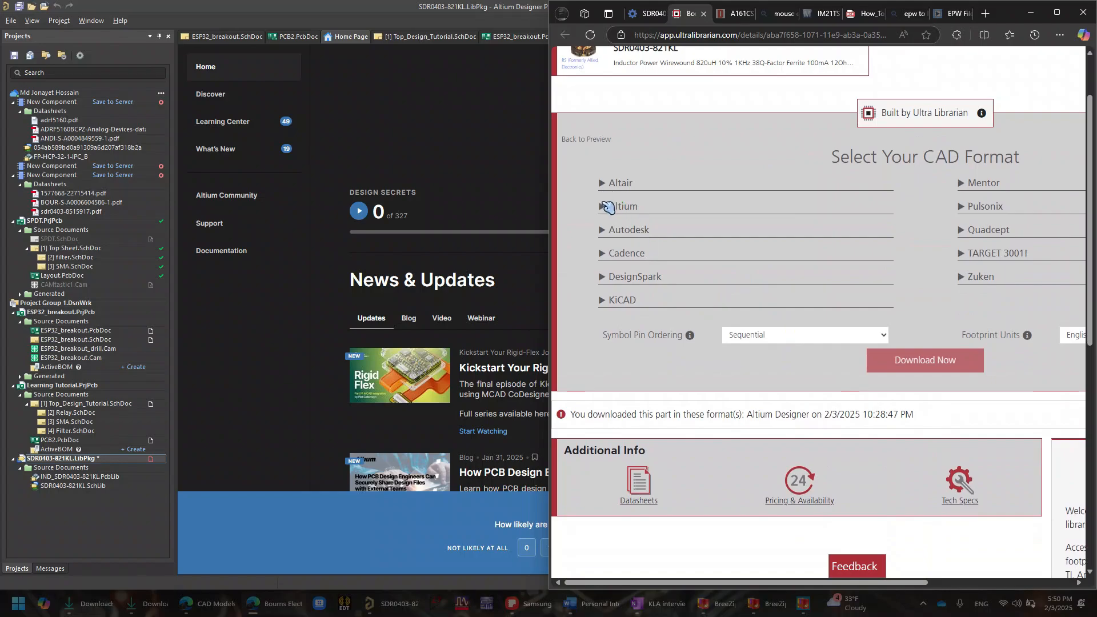
left_click(608, 207)
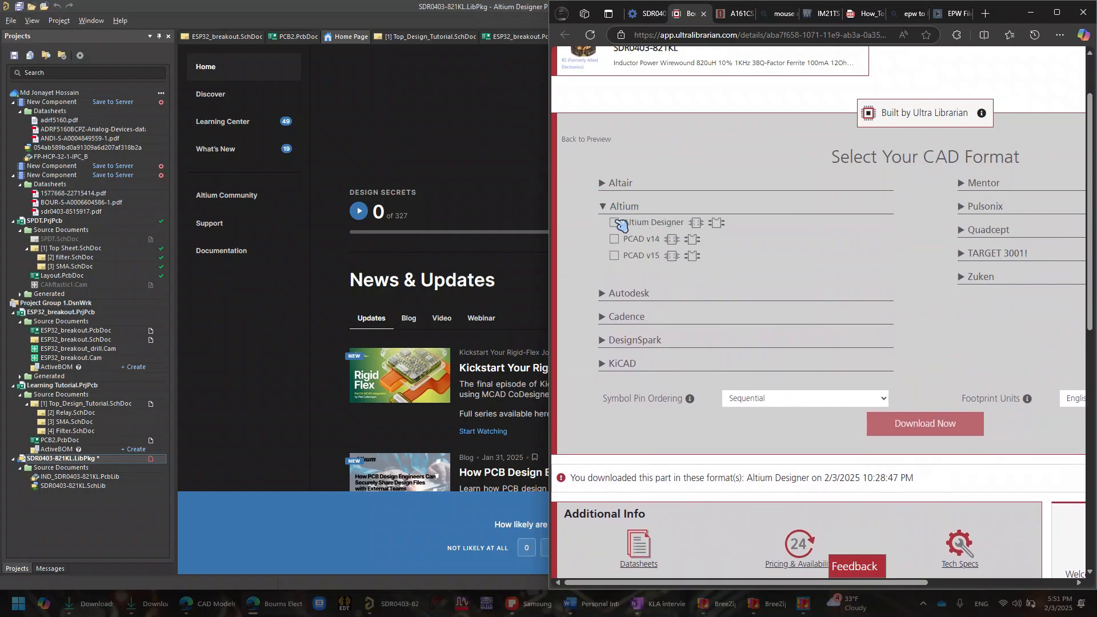
left_click(616, 223)
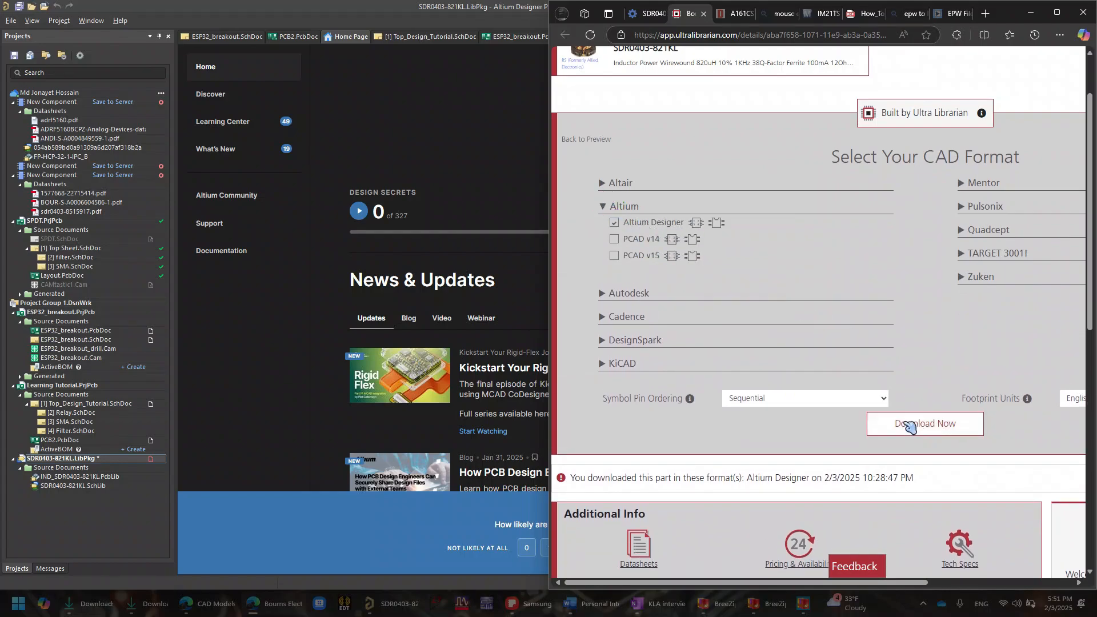
left_click(916, 426)
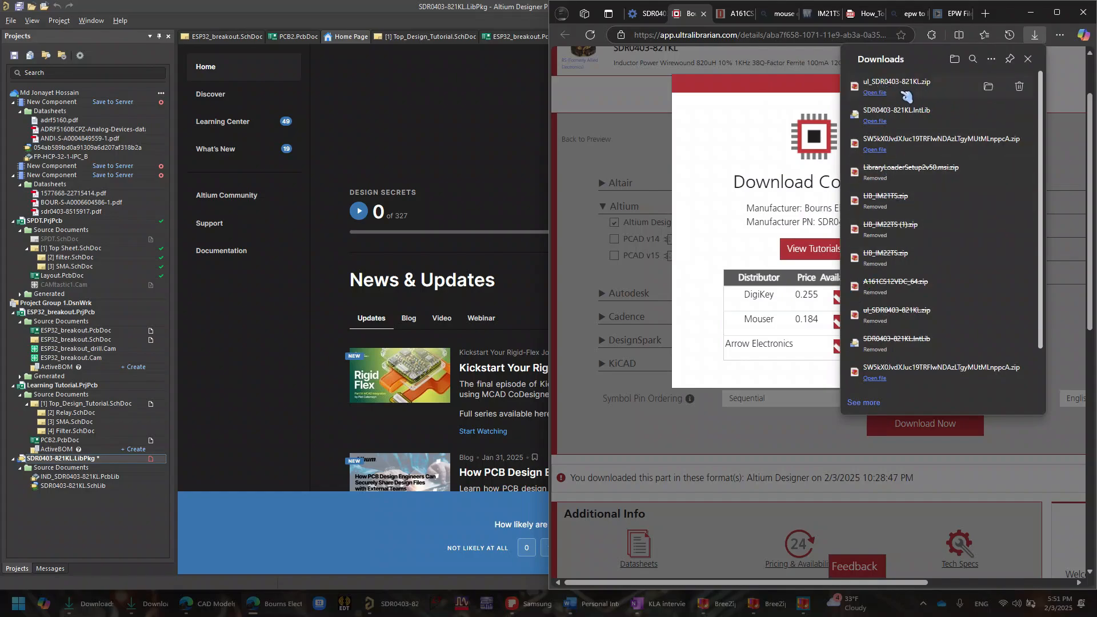
- Extract ul_SDR0403-821KL.zip in the Downloads folder and open the AltiumDesigner subfolder of the extracted files
left_click(990, 87)
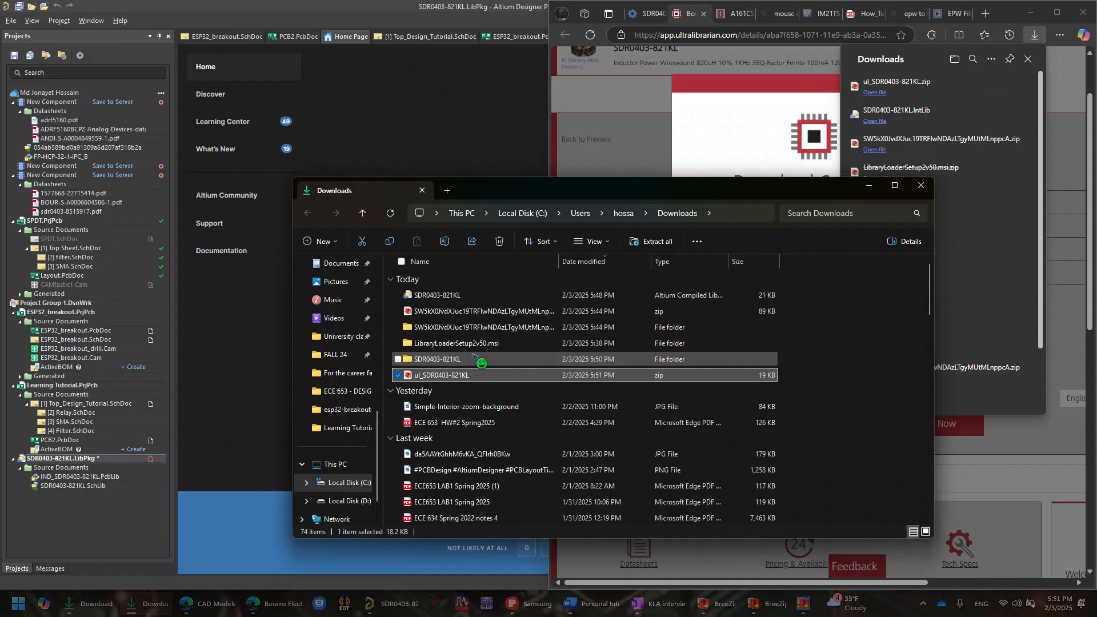
left_click(651, 241)
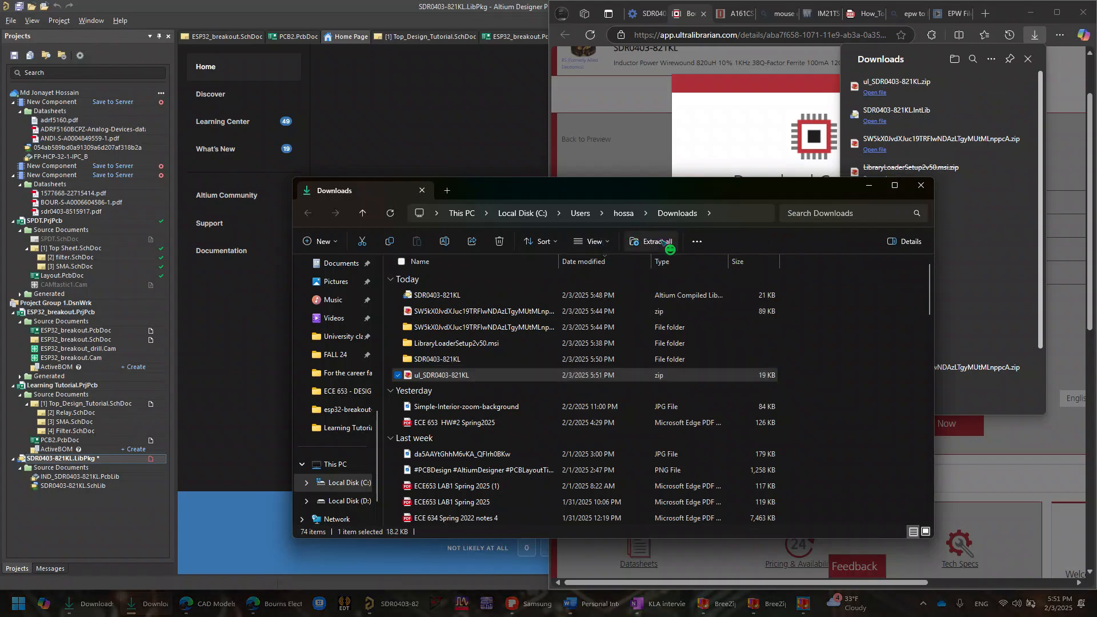
left_click(658, 410)
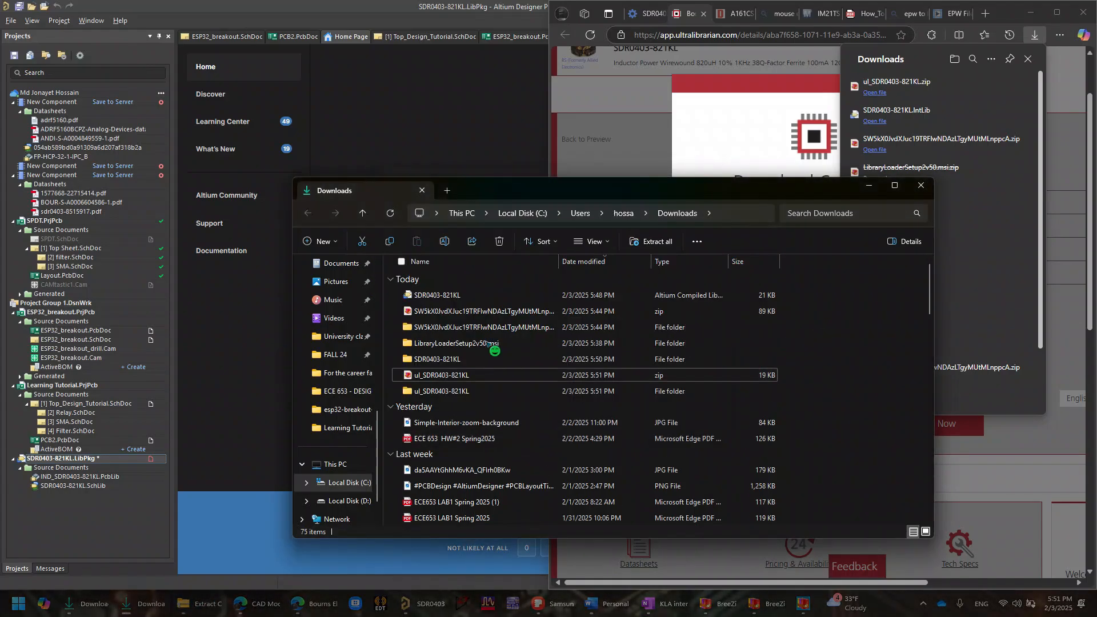
double_click(457, 391)
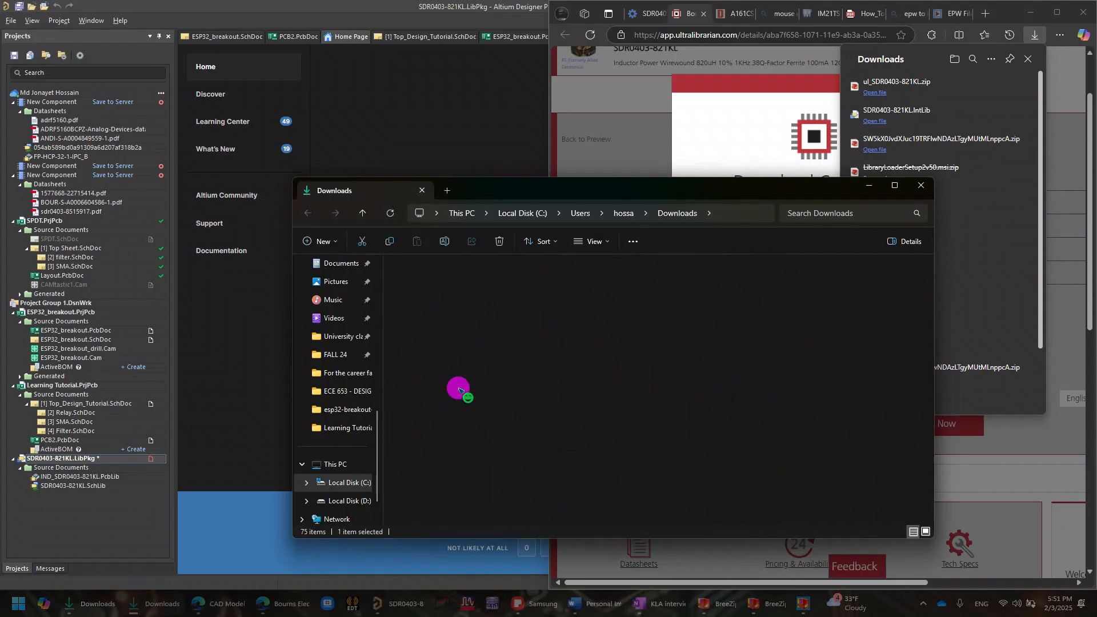
double_click(453, 312)
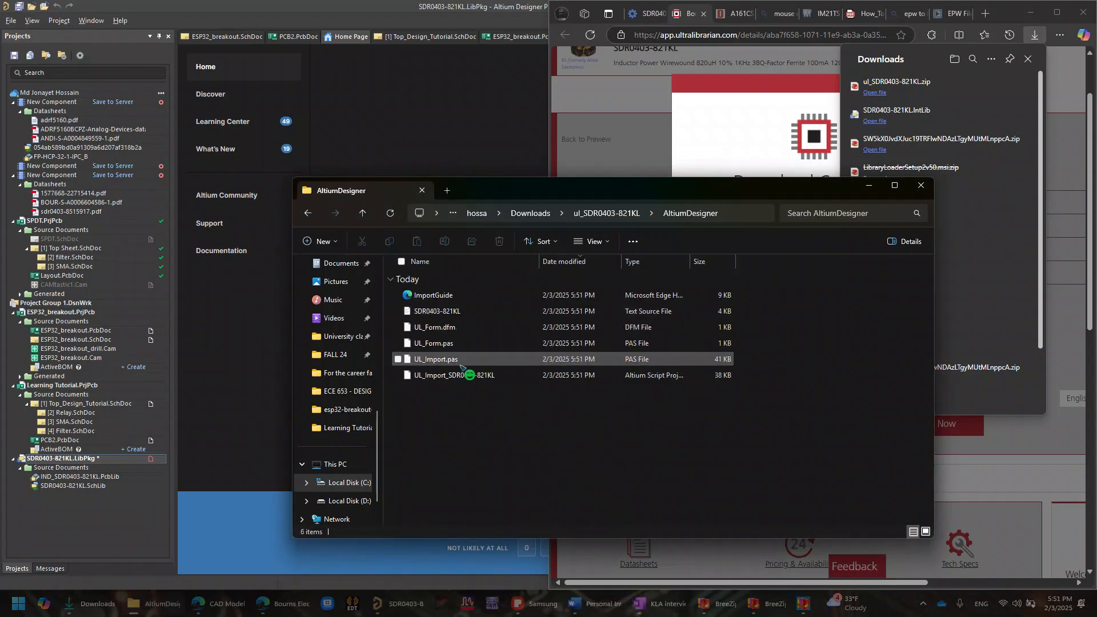
- Inspect the SDR0403-821KL text source and UL_Import_SDR0403-821KL script project among the extracted files, and close the BreeZip windows
left_click_drag(472, 403, 523, 422)
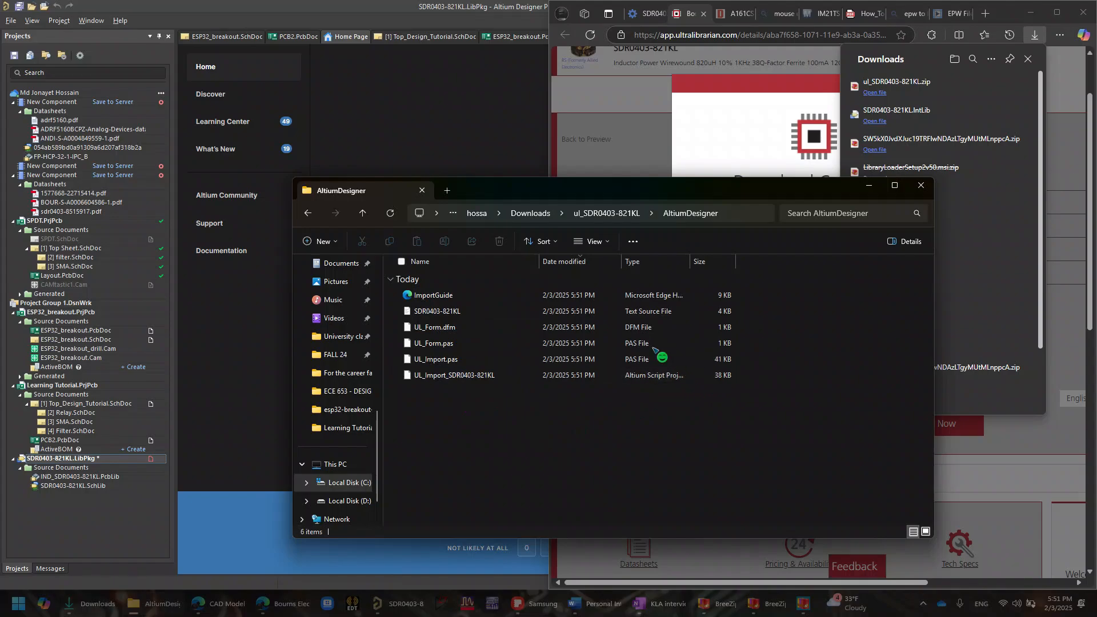
left_click(631, 311)
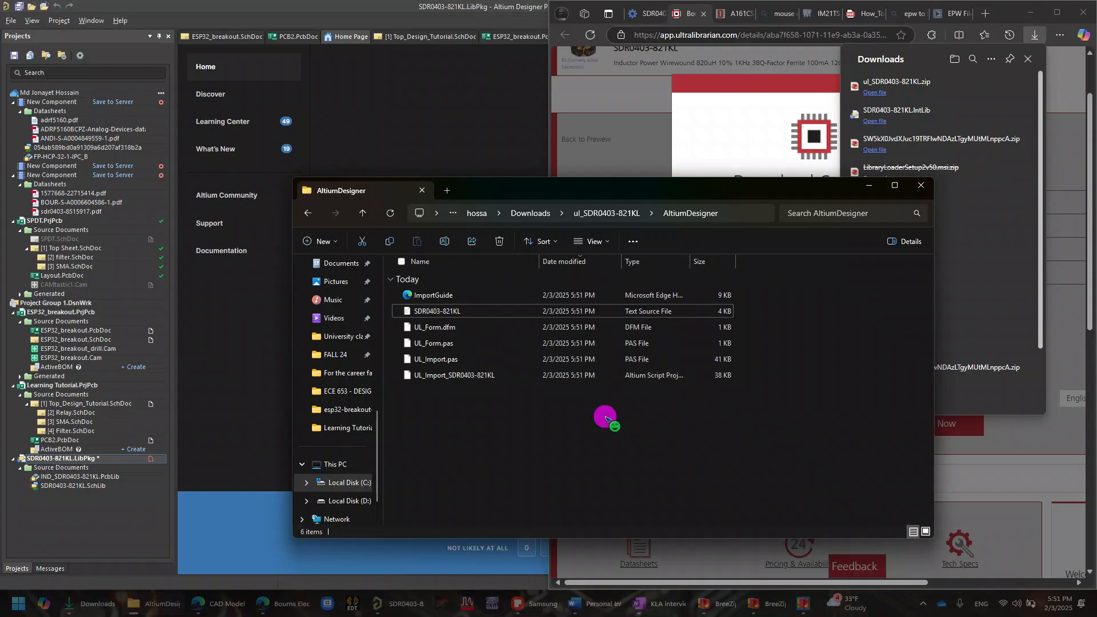
left_click(666, 377)
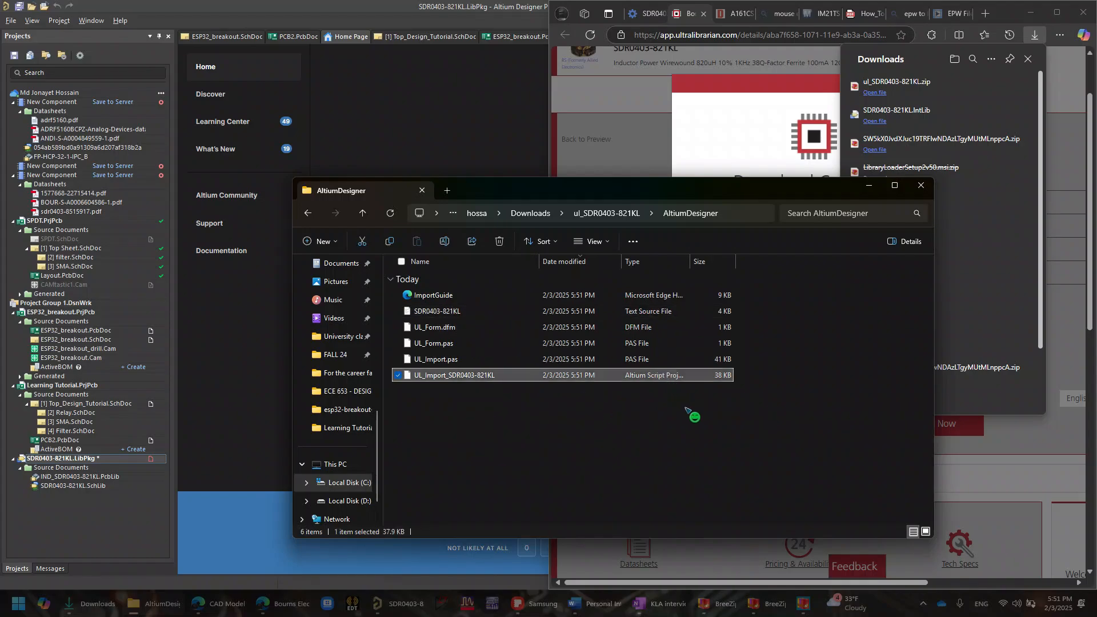
left_click(584, 311)
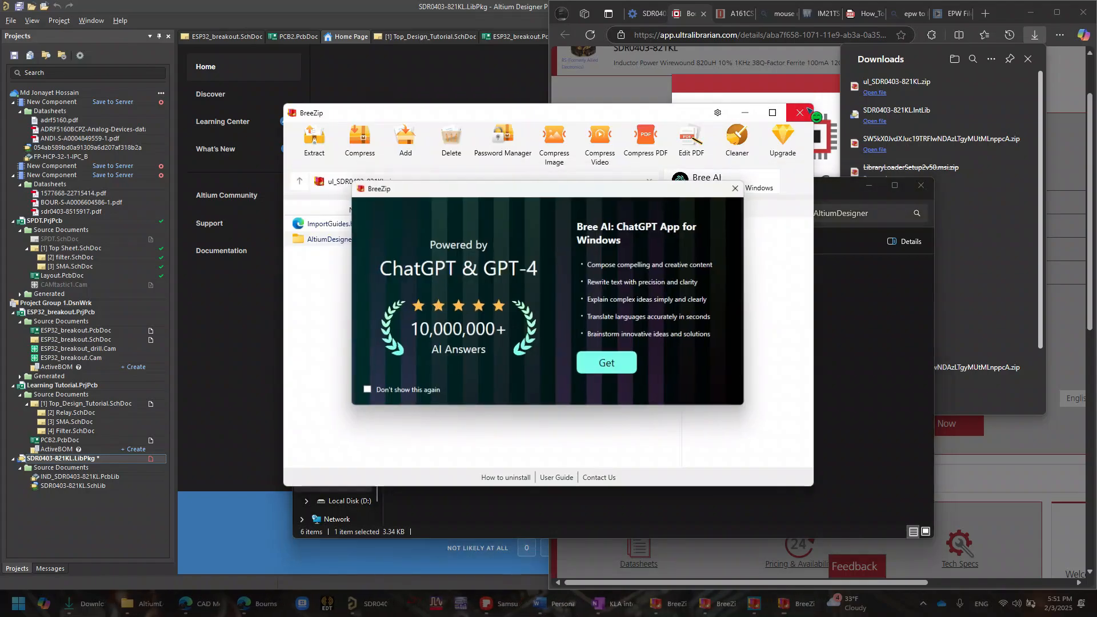
left_click(740, 186)
left_click(800, 113)
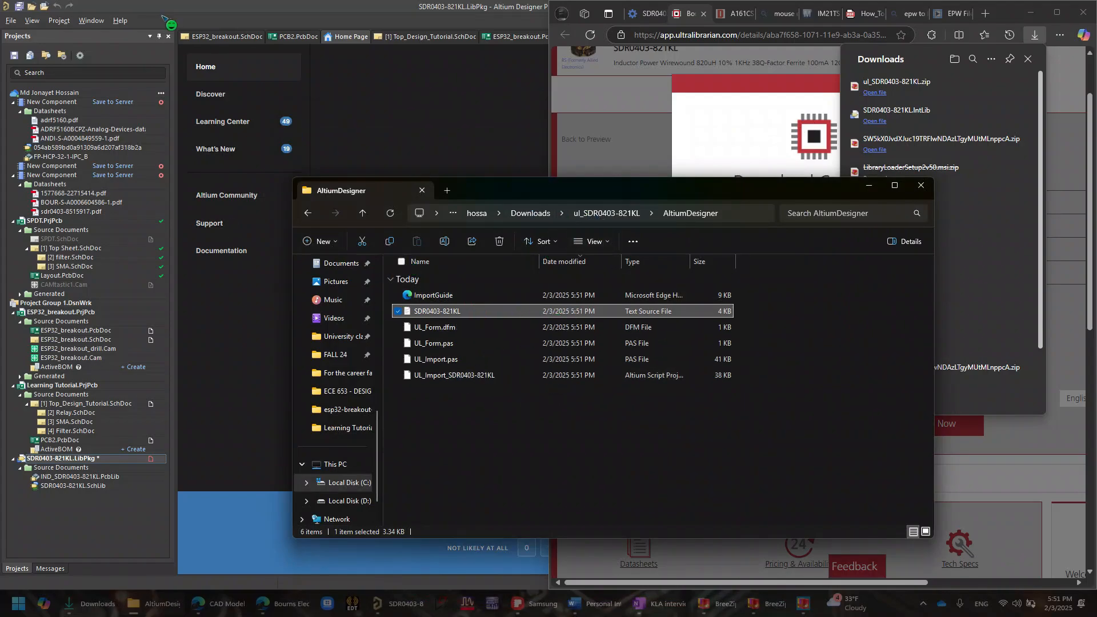
- Load the UL_Import_SDR0403-821KL script project from Downloads > ul_SDR0403-821KL > AltiumDesigner as the script to run
left_click(11, 21)
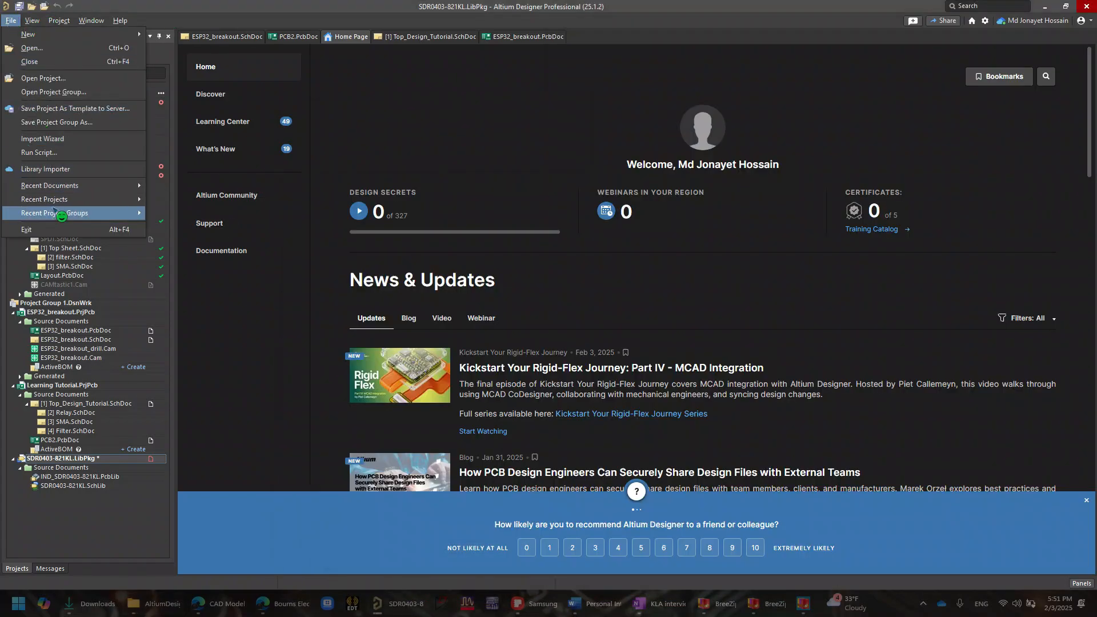
left_click(53, 157)
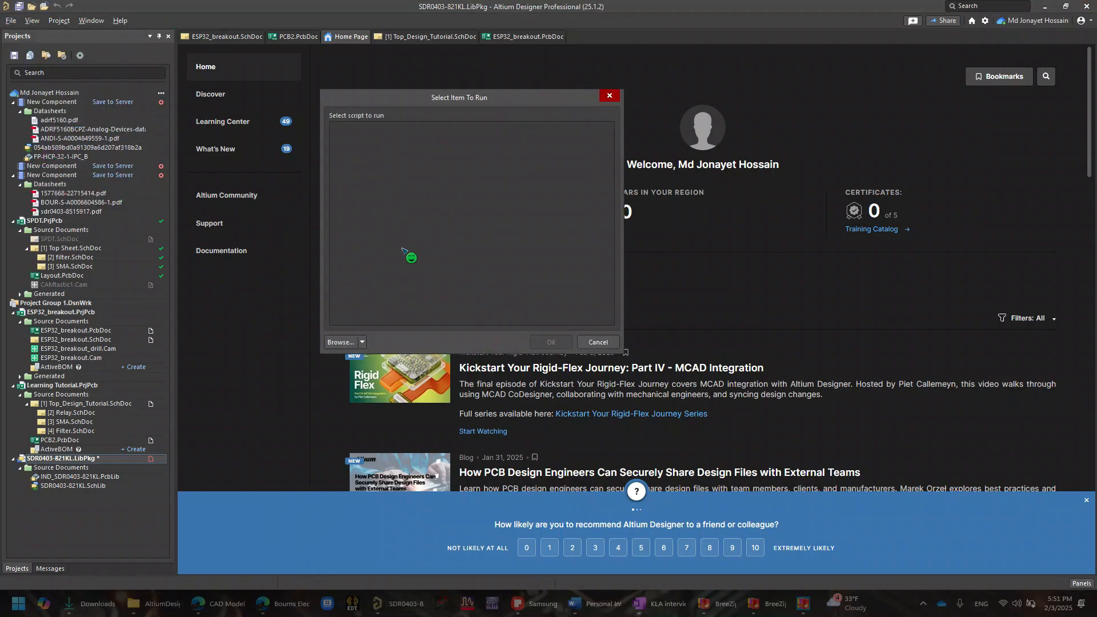
left_click_drag(489, 100, 741, 127)
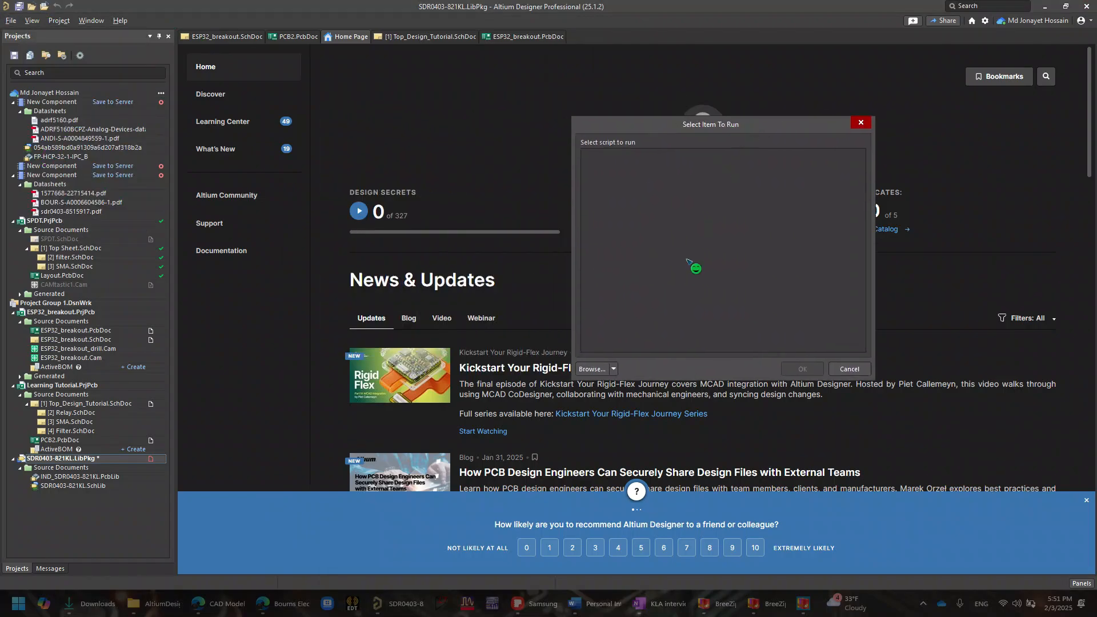
left_click(592, 373)
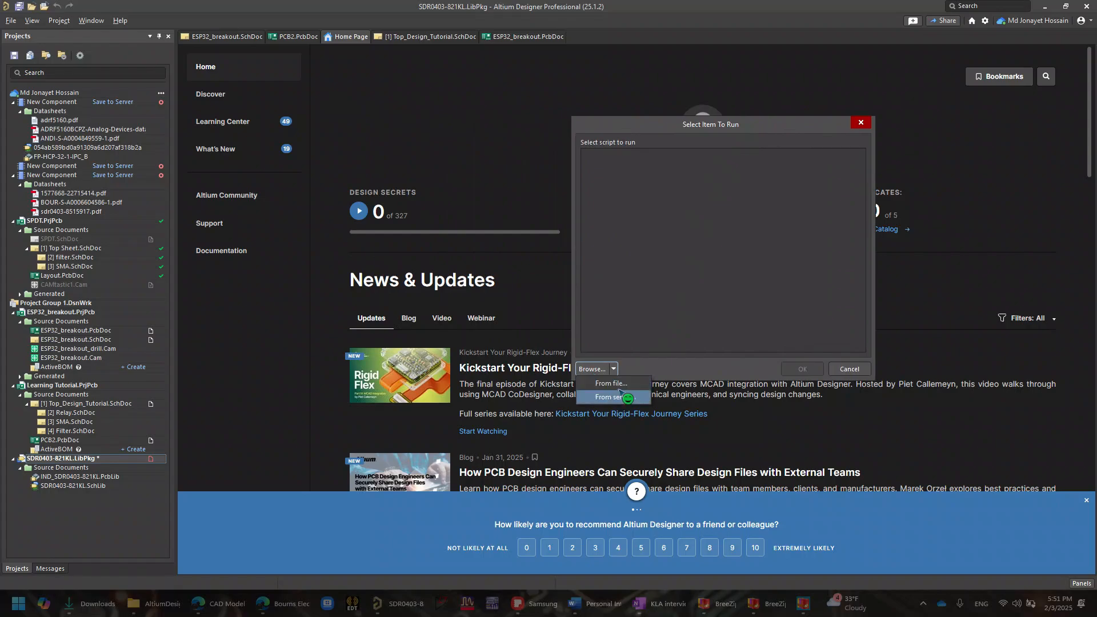
left_click(609, 381)
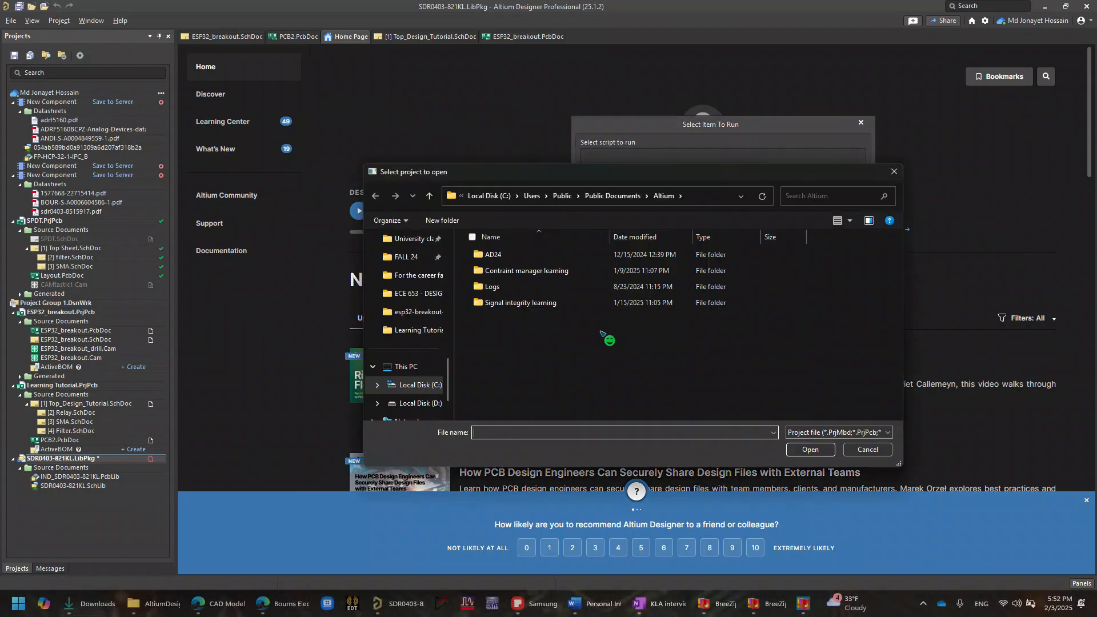
scroll(424, 383, "up", 10)
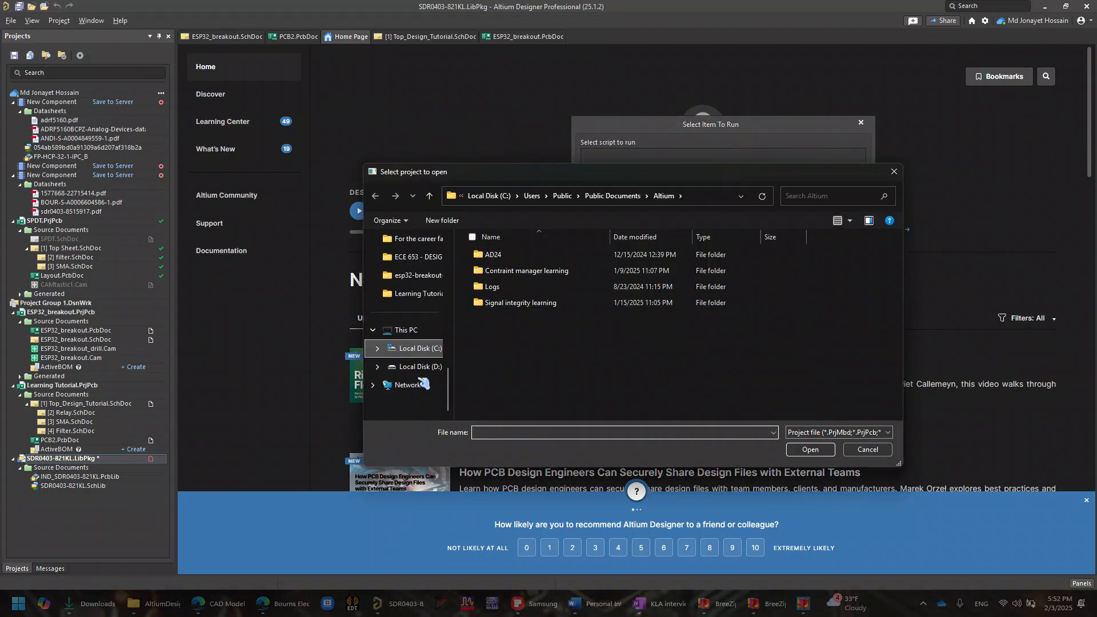
scroll(424, 383, "down", 10)
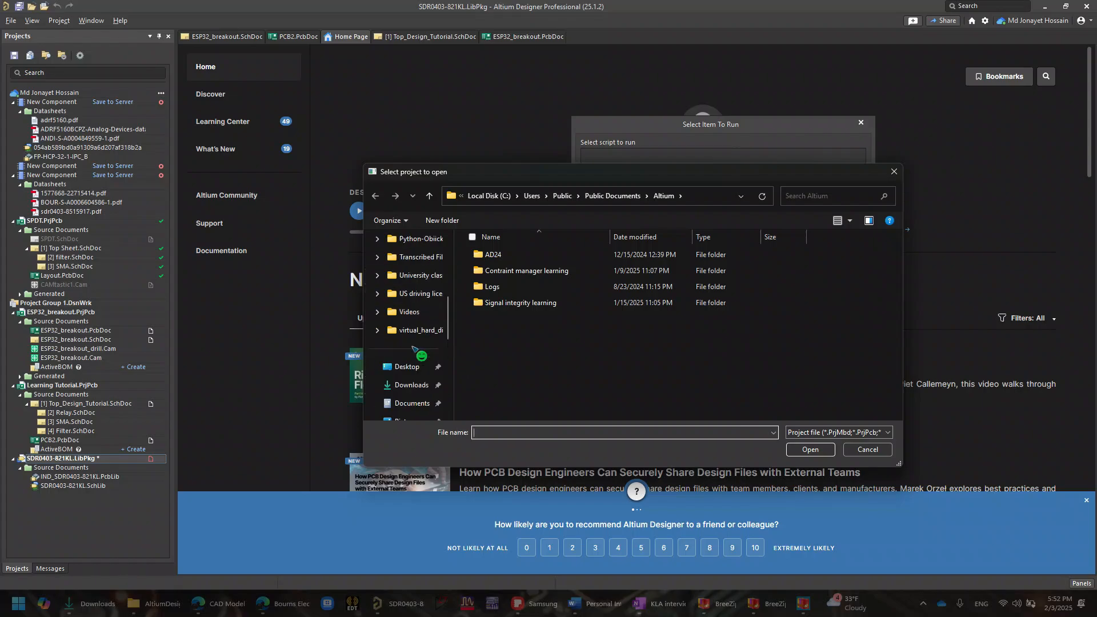
left_click(411, 385)
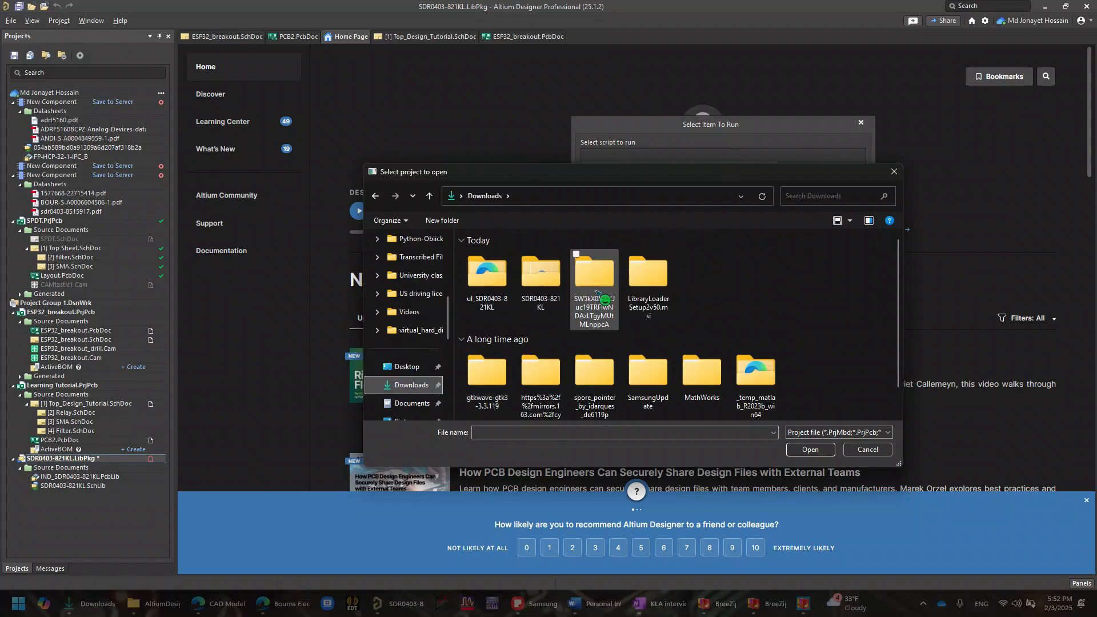
double_click(483, 276)
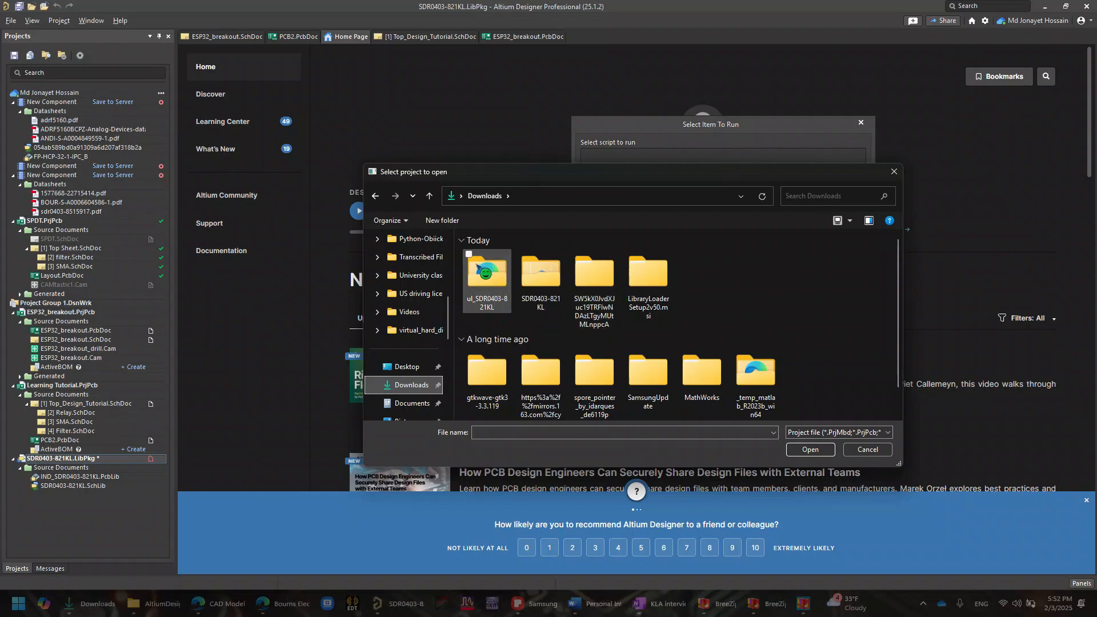
double_click(544, 269)
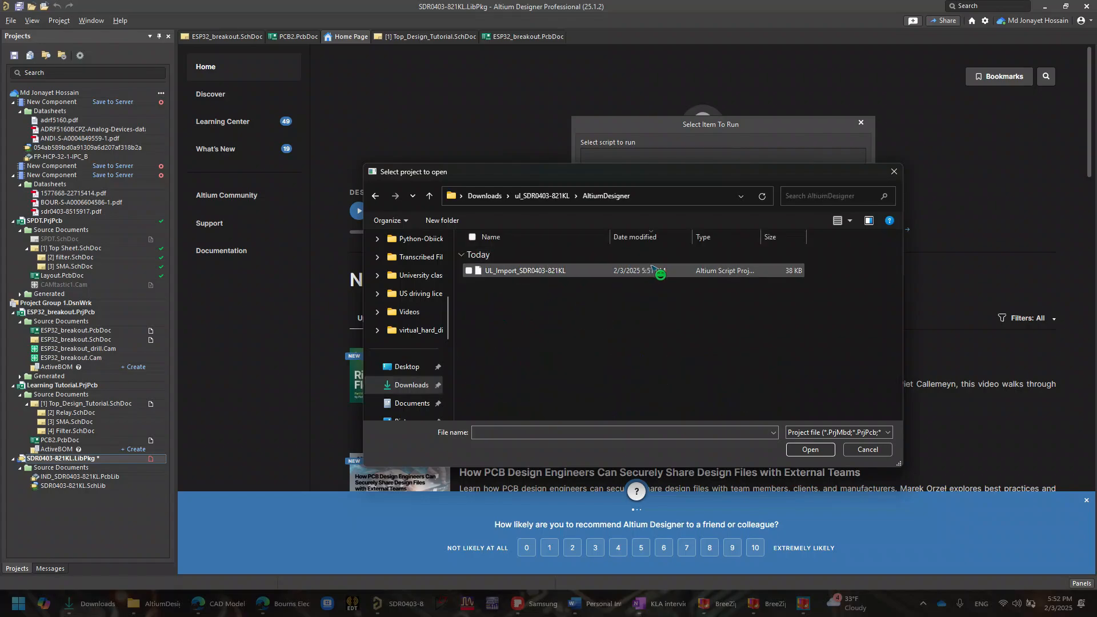
double_click(675, 272)
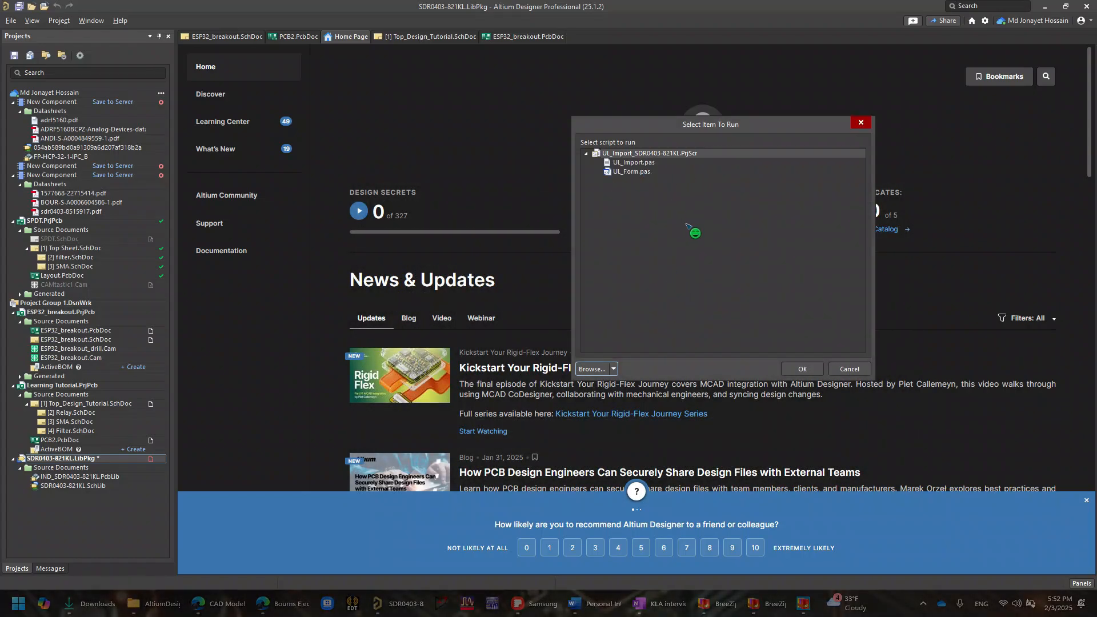
- Run the UL Import script on the SDR0403-821KL text source file and acknowledge the font note
left_click(802, 369)
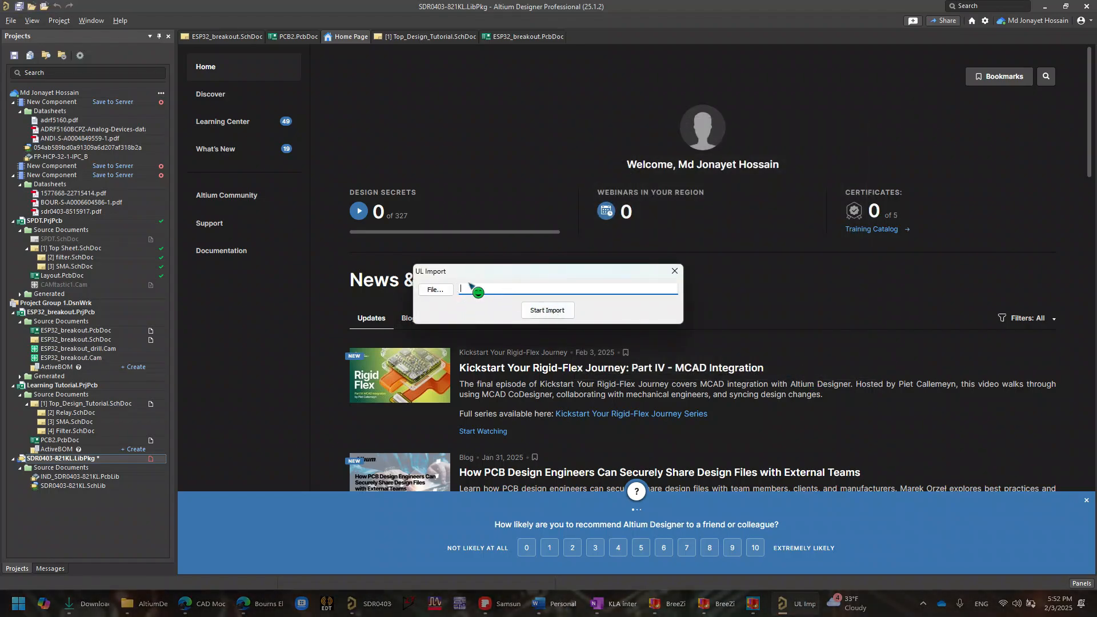
left_click(446, 292)
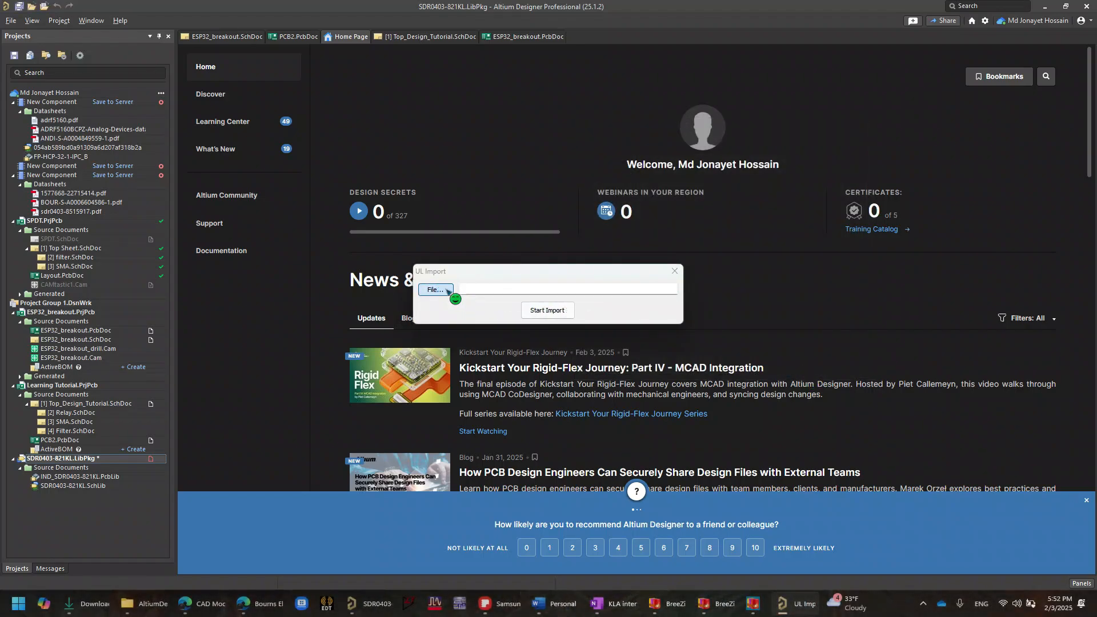
left_click(514, 274)
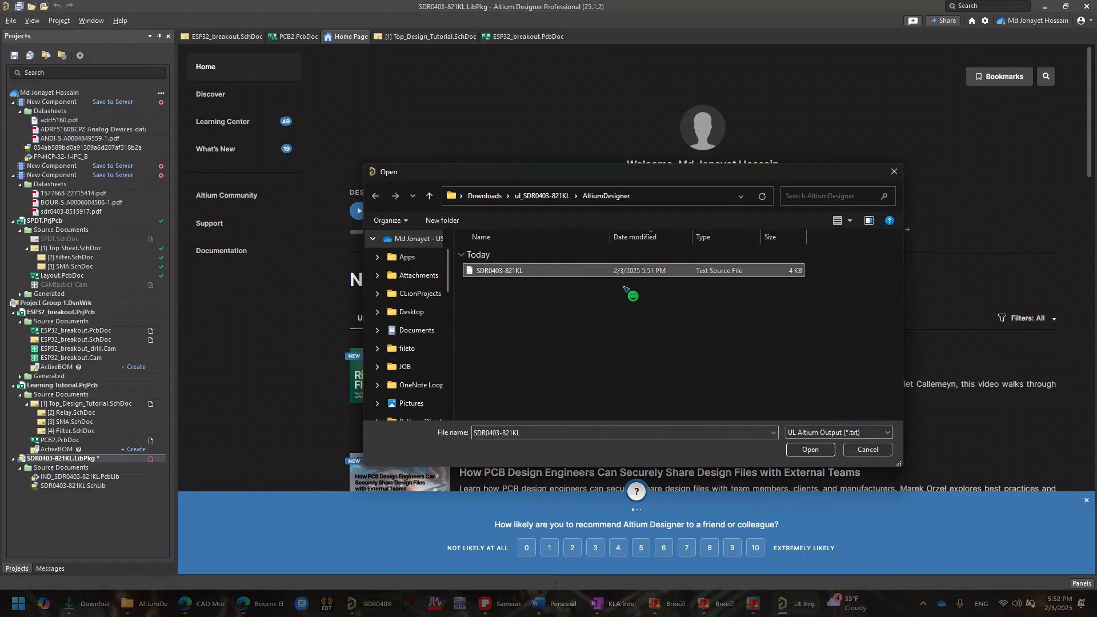
left_click(810, 450)
left_click(561, 312)
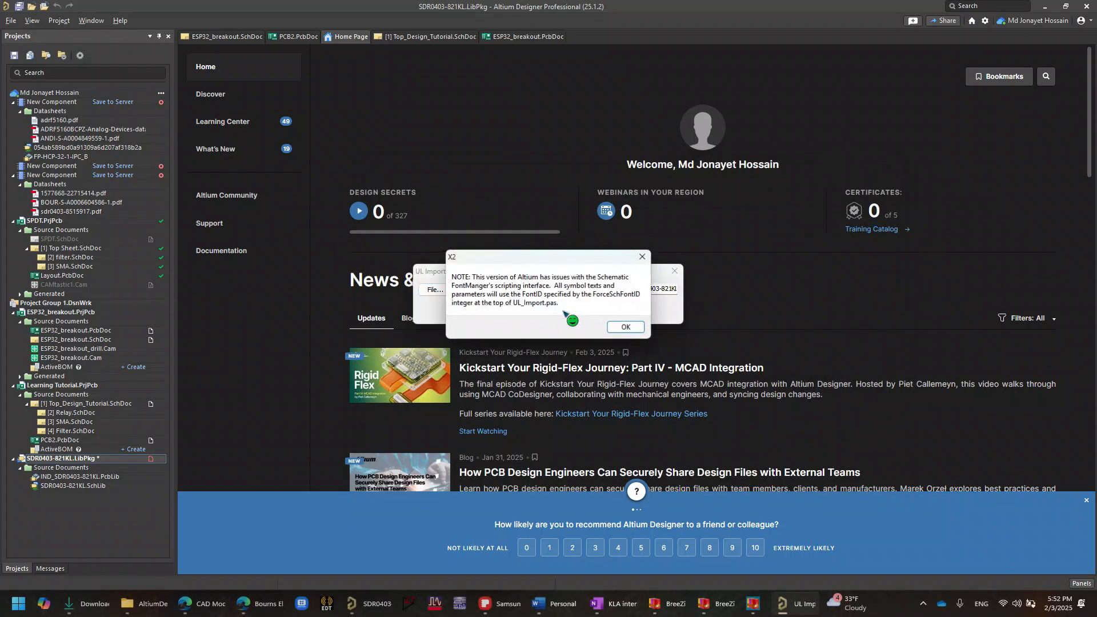
left_click(627, 327)
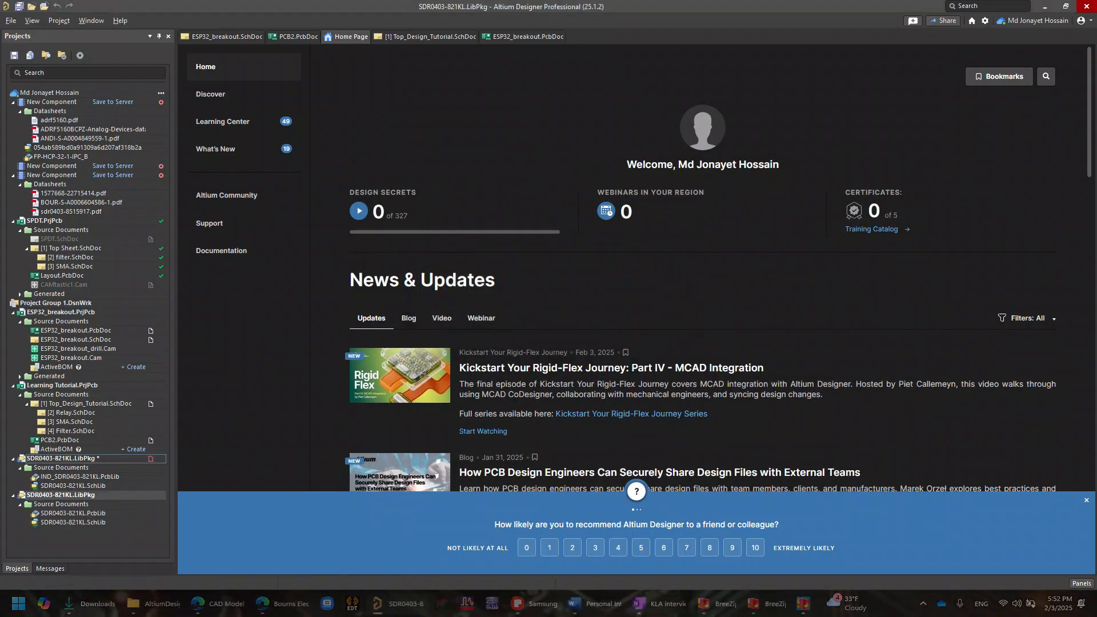
- Open the imported SDR0403-821KL.PcbLib and SDR0403-821KL.SchLib and look over the footprint library's canvas
double_click(86, 514)
double_click(88, 522)
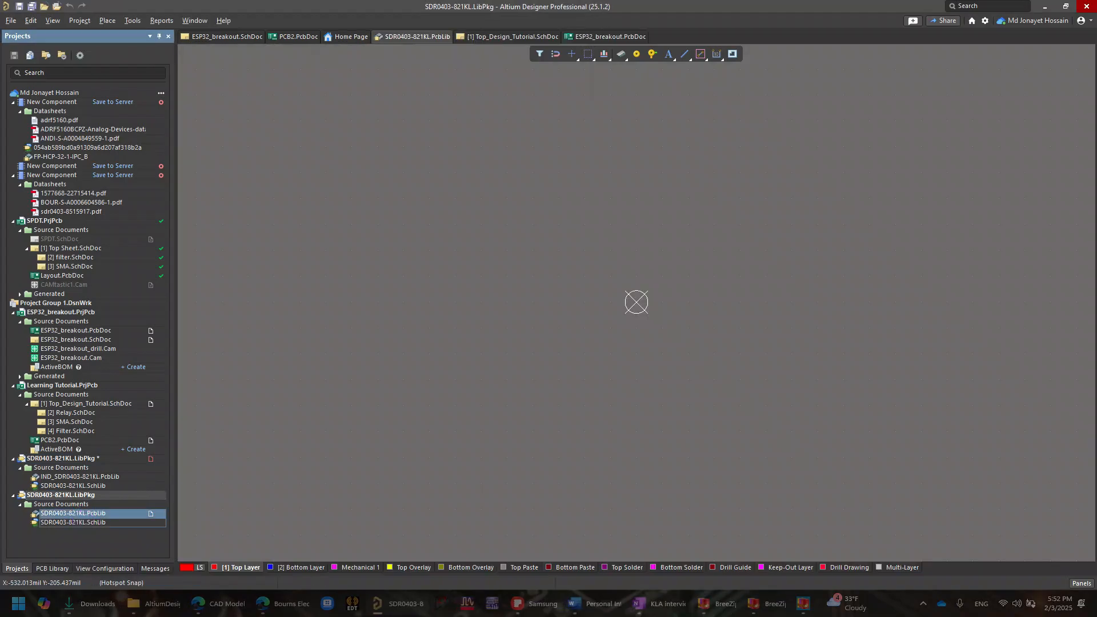
scroll(398, 317, "up", 1)
scroll(398, 317, "down", 3, "ctrl")
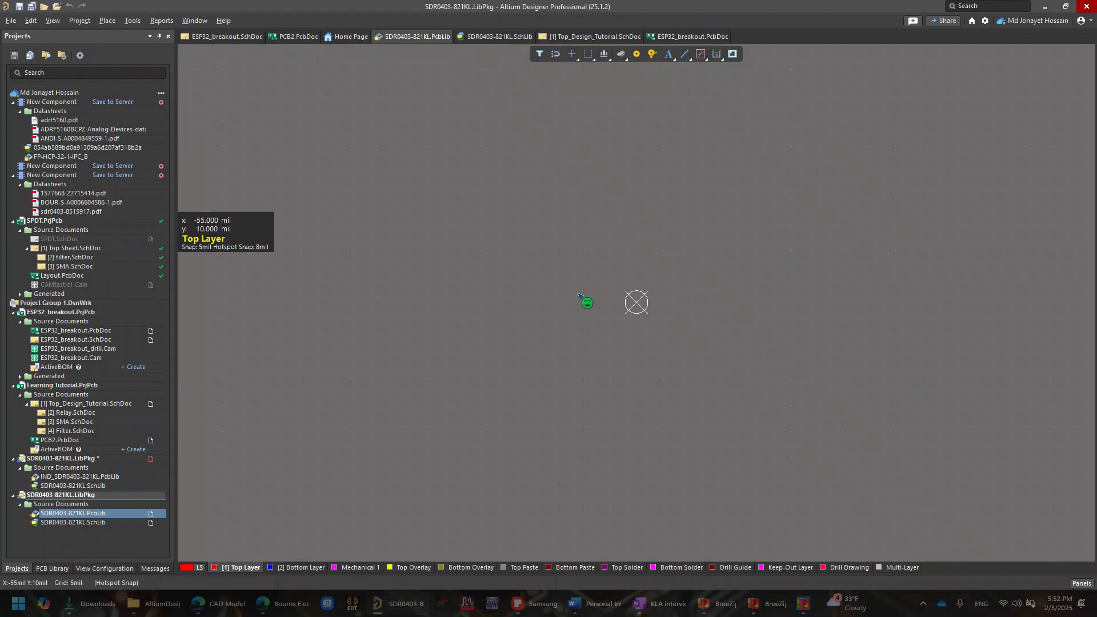
scroll(578, 307, "down", 2, "ctrl")
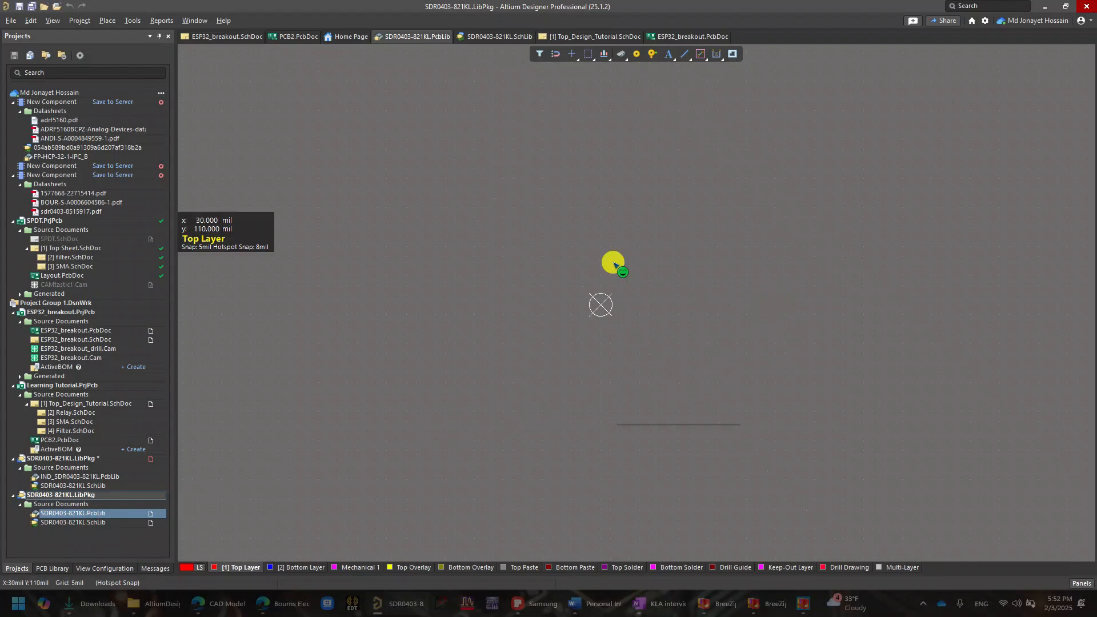
- Refresh the imported library's source documents and check the footprint settings in the PcbLib's properties
right_click(613, 263)
left_click(812, 174)
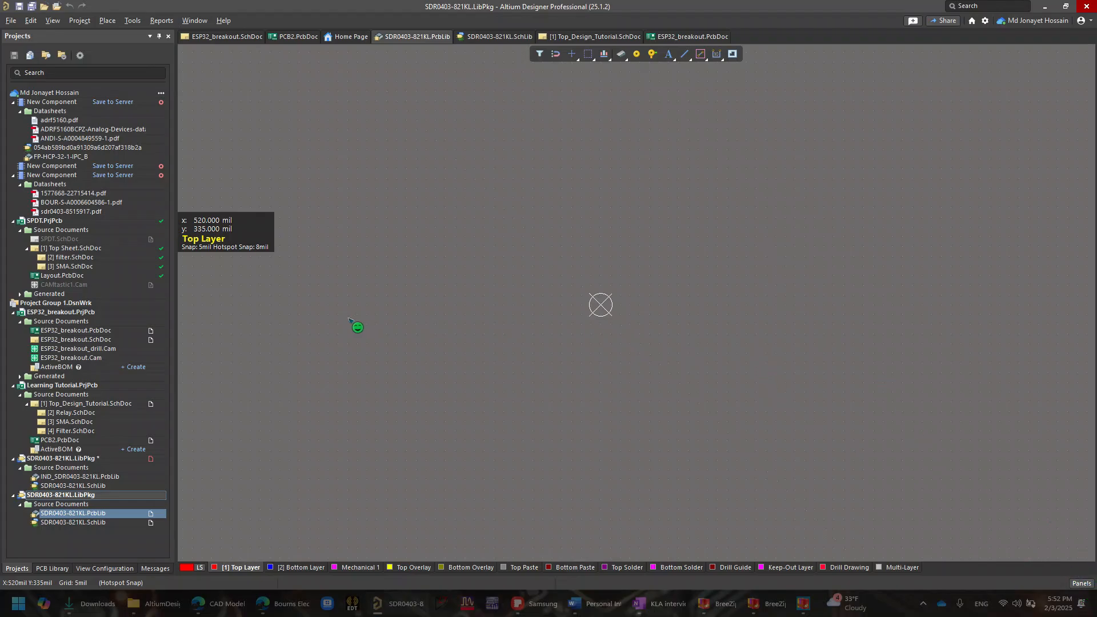
right_click(56, 504)
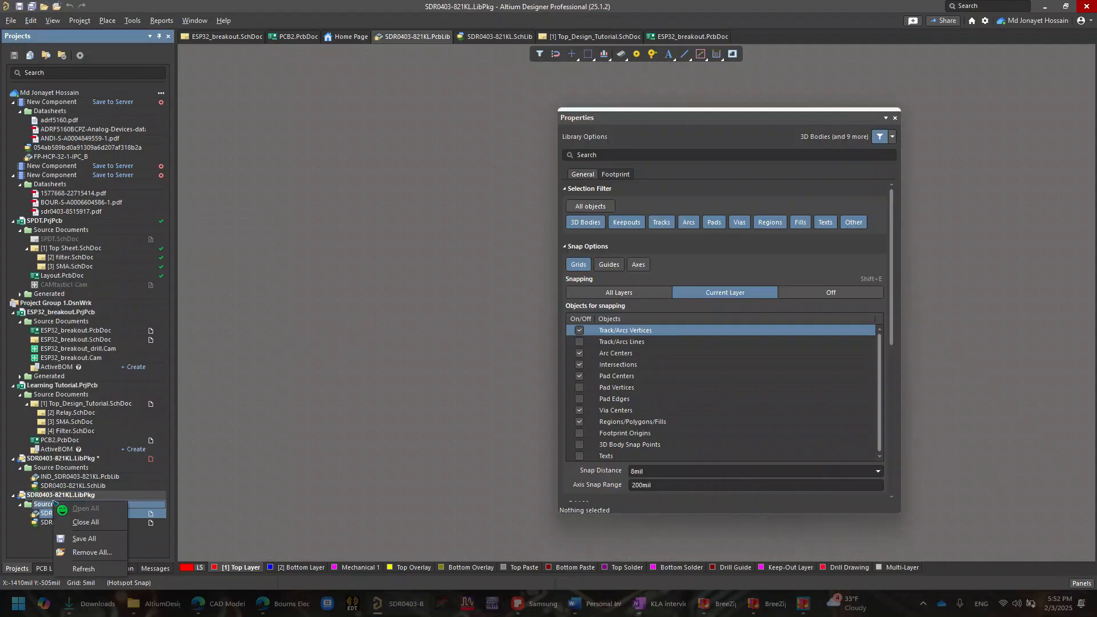
left_click(84, 570)
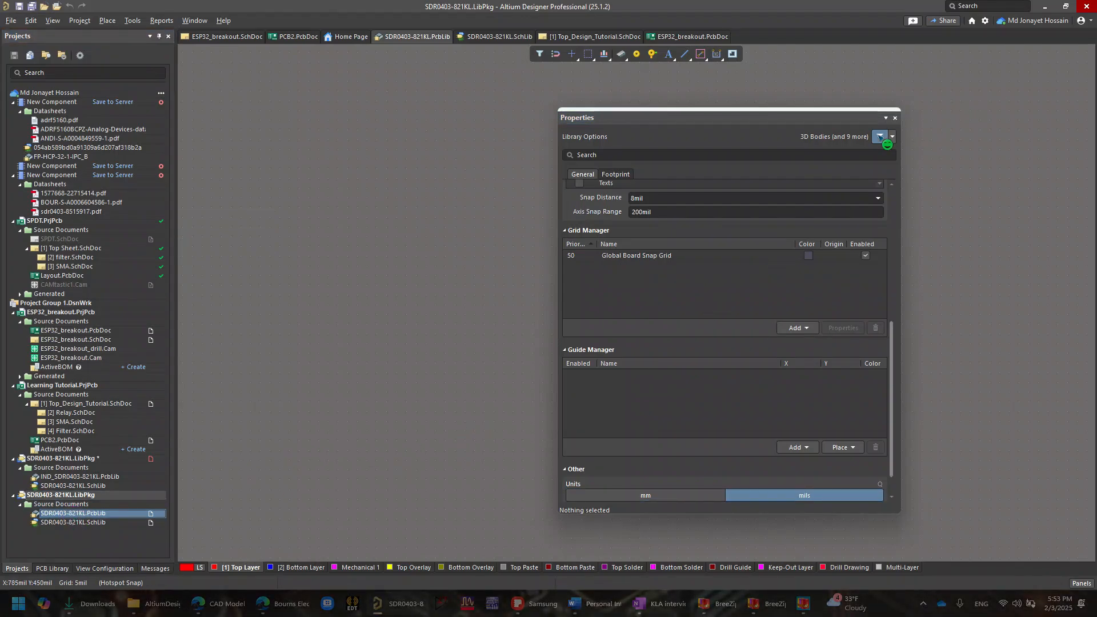
left_click(615, 174)
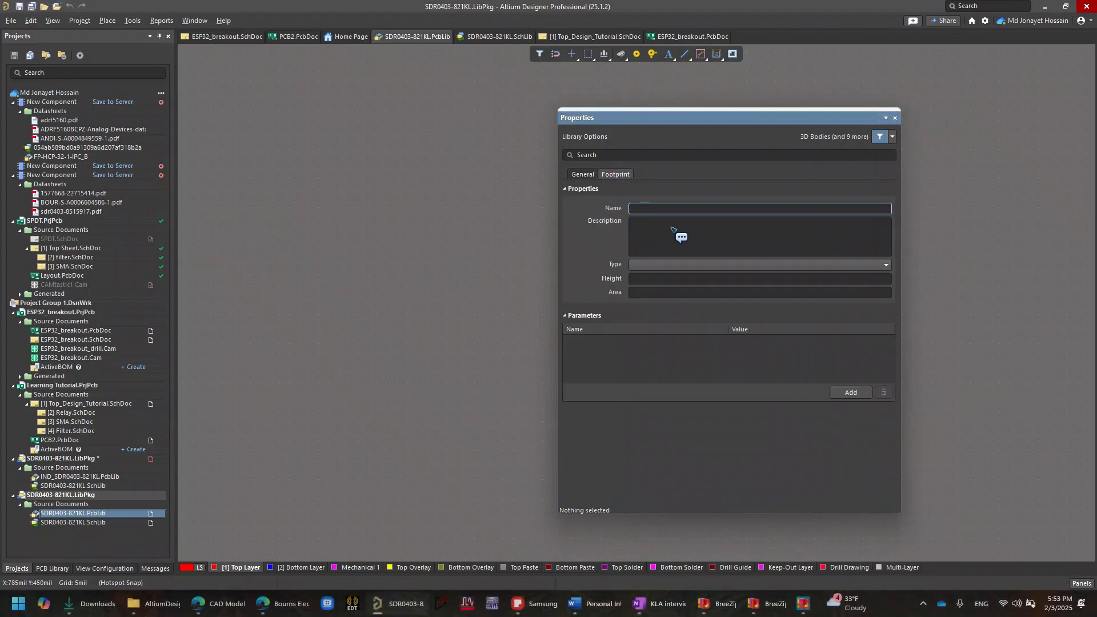
left_click(834, 210)
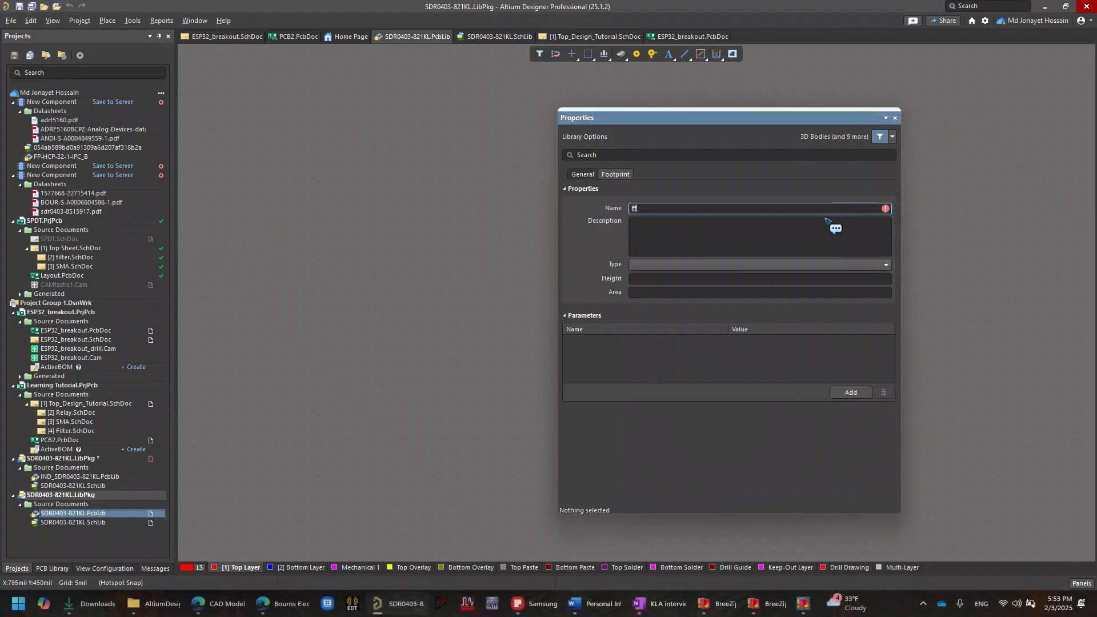
left_click(895, 118)
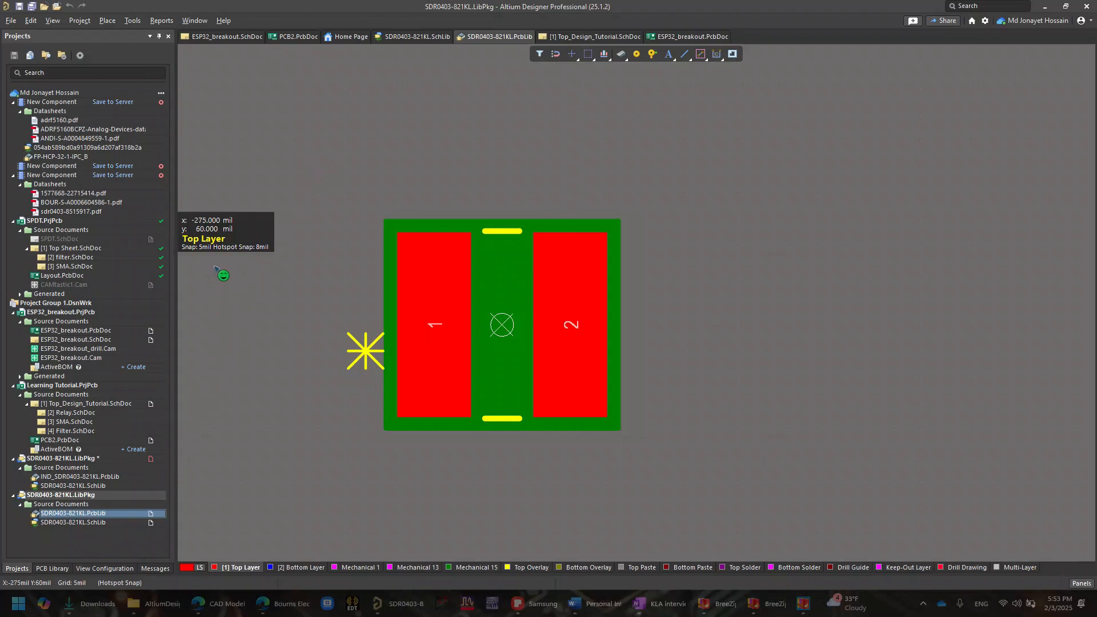
- Close and reopen the imported SDR0403-821KL.PcbLib and inspect the footprint's pads and outline, leaving nothing selected
right_click(97, 513)
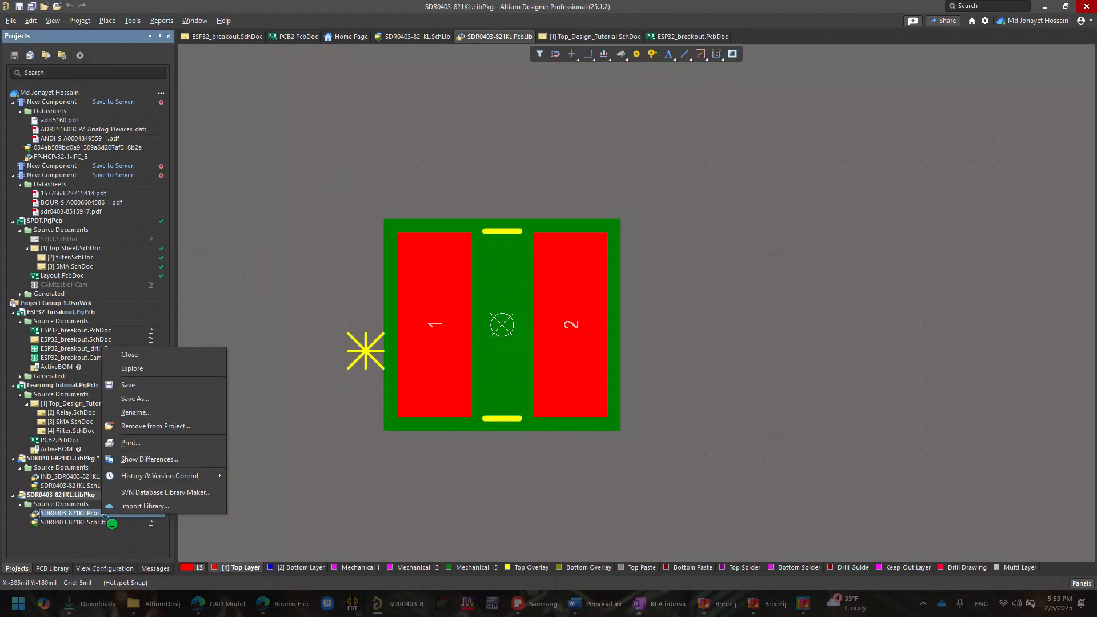
left_click(143, 356)
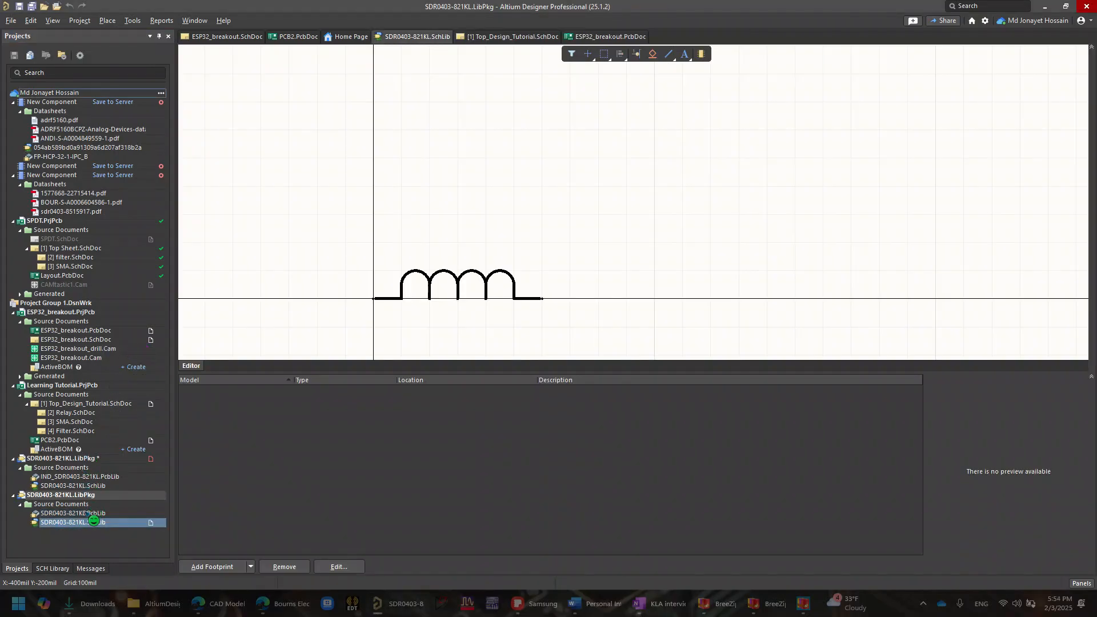
right_click(85, 513)
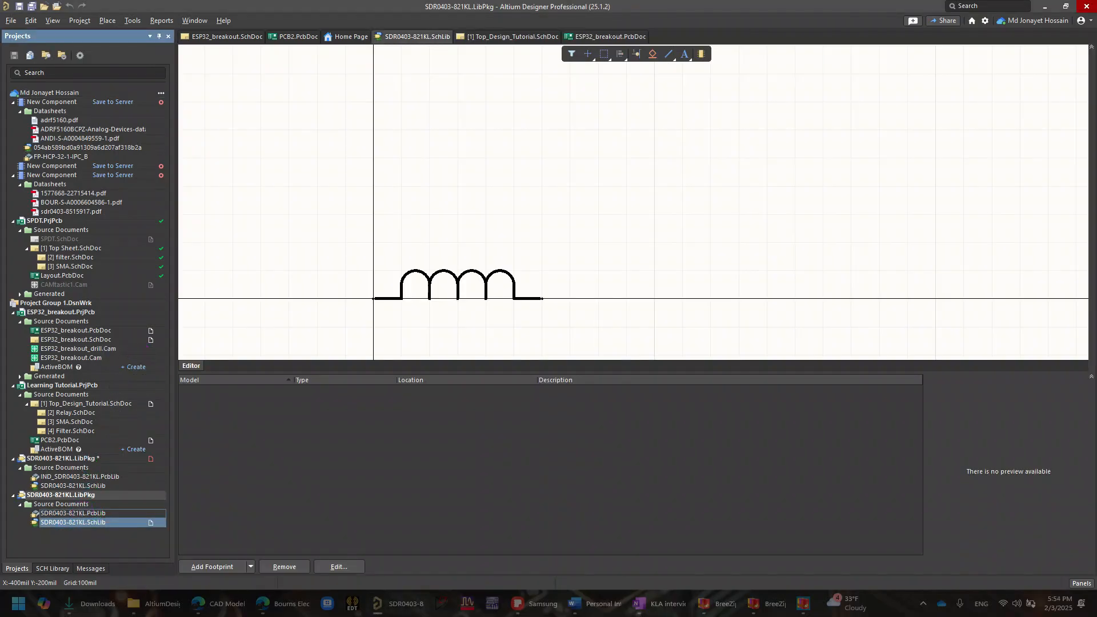
double_click(85, 513)
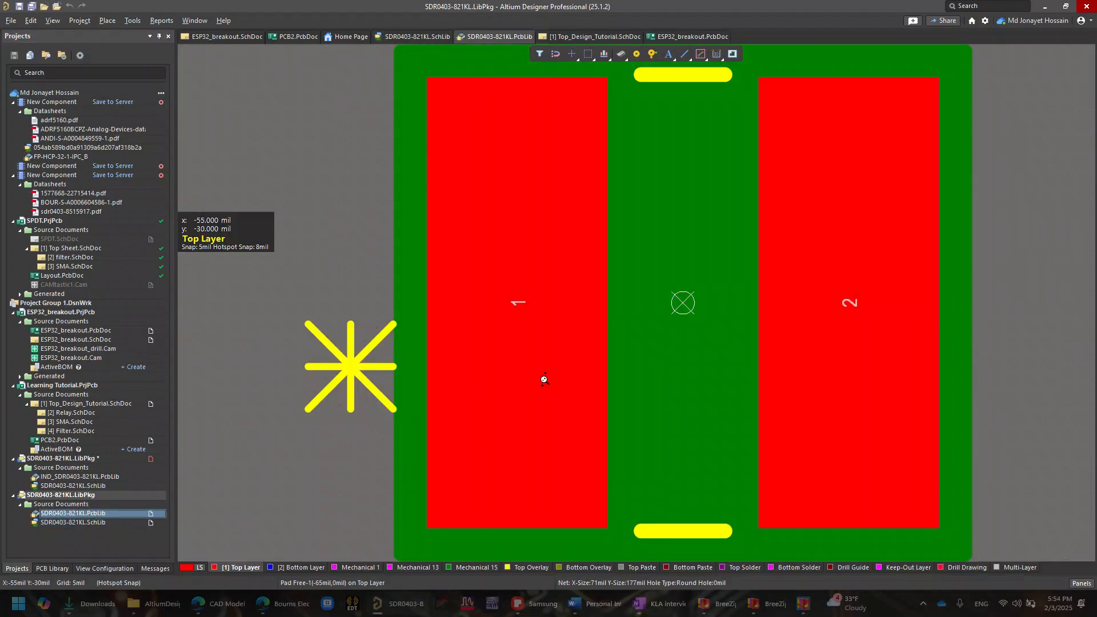
scroll(543, 379, "down", 5, "ctrl")
left_click_drag(564, 200, 856, 559)
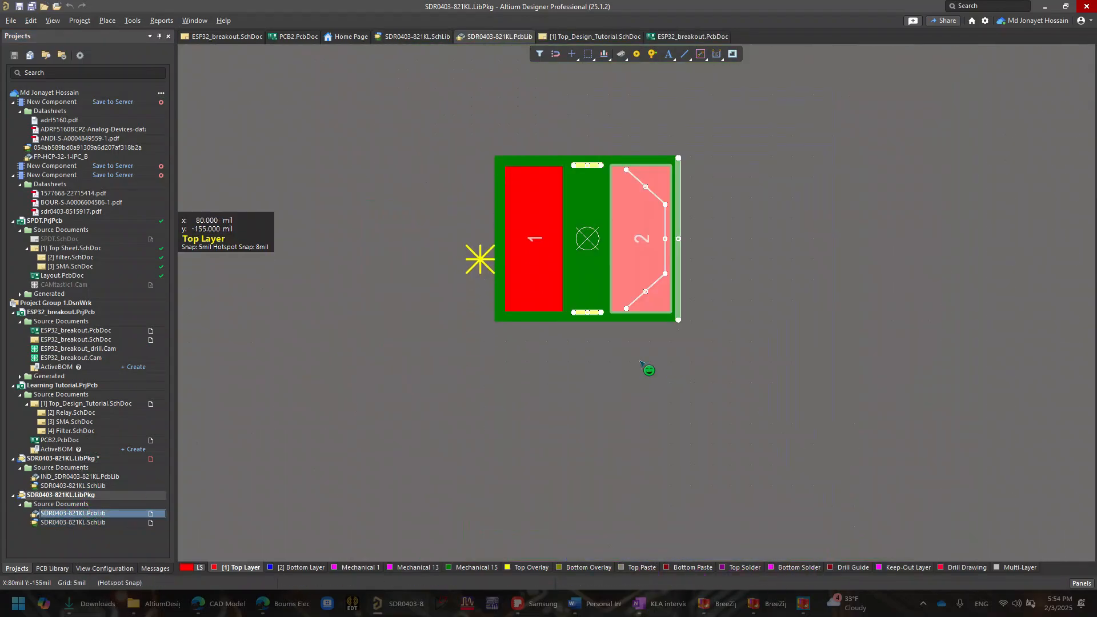
left_click(498, 168)
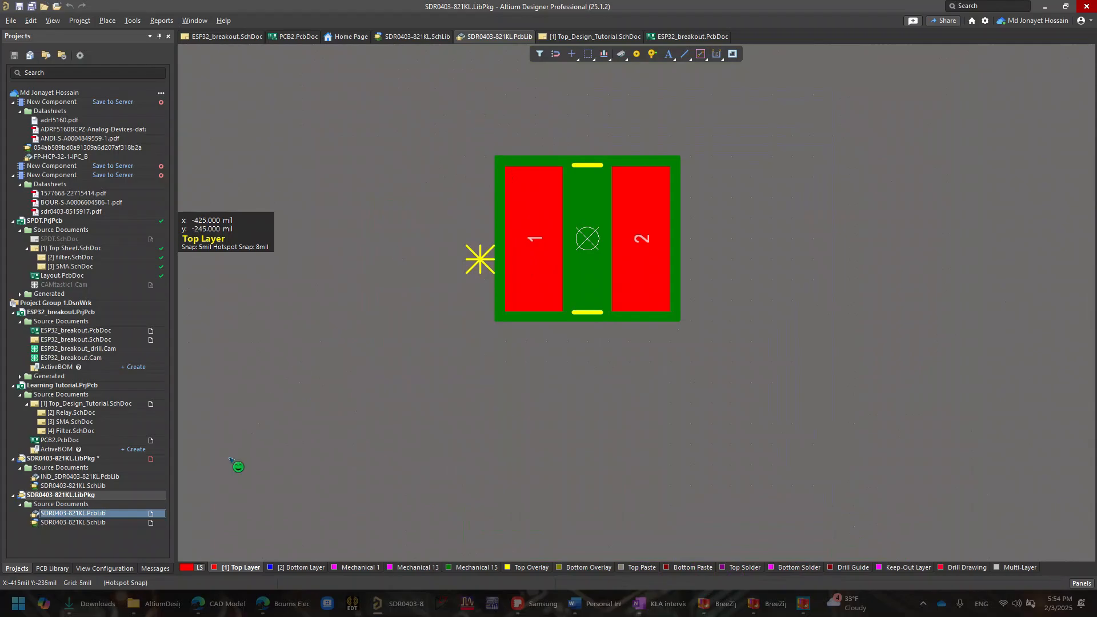
- Review the generated library files in the AltiumDesigner folder, and open the LibraryLoaderSetup2v50.msi folder in Downloads
left_click(153, 604)
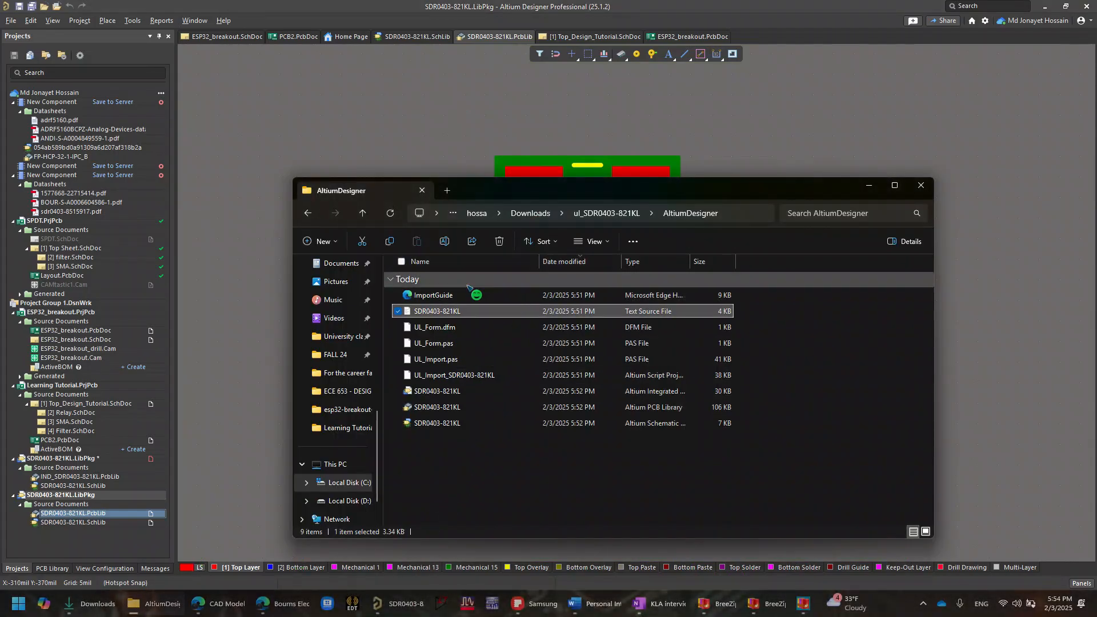
scroll(345, 492, "down", 1)
scroll(358, 464, "up", 4)
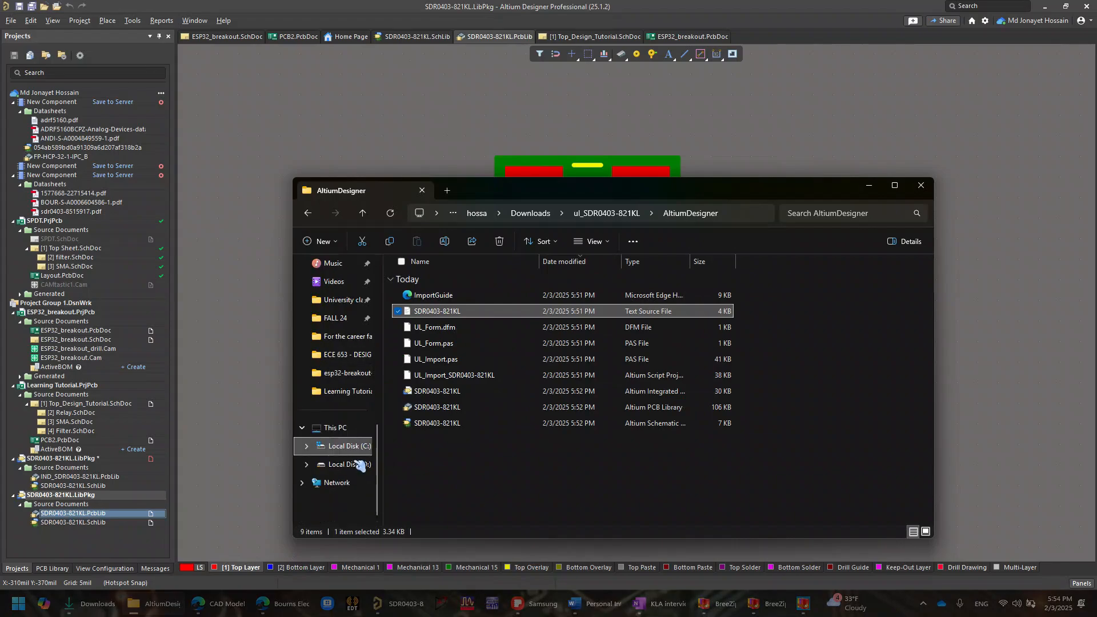
left_click(340, 300)
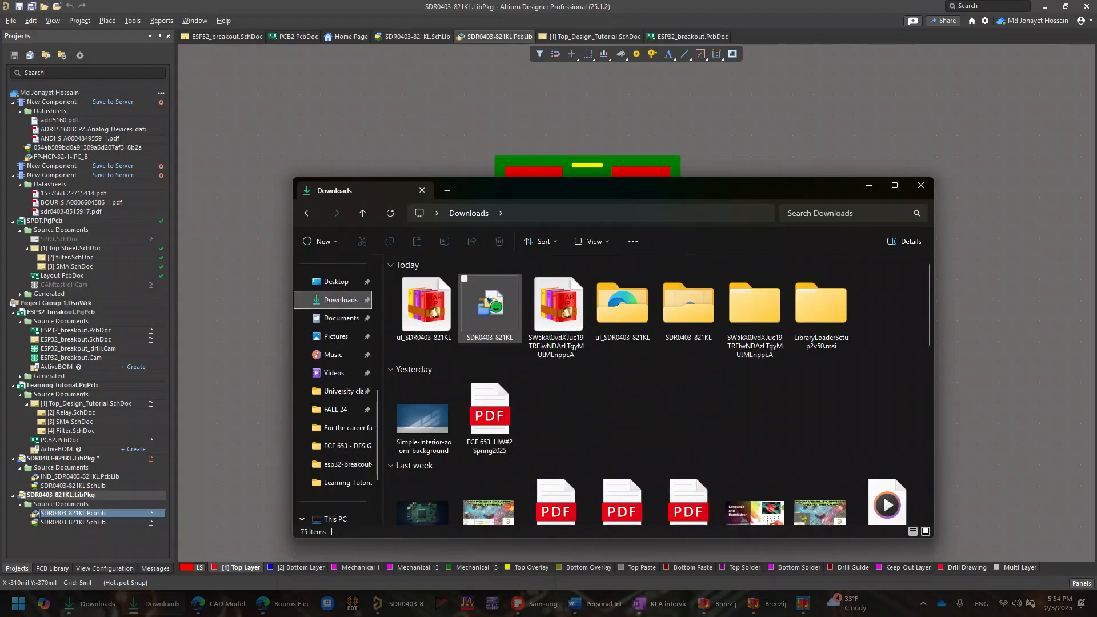
double_click(824, 345)
left_click_drag(707, 383, 508, 294)
left_click(550, 364)
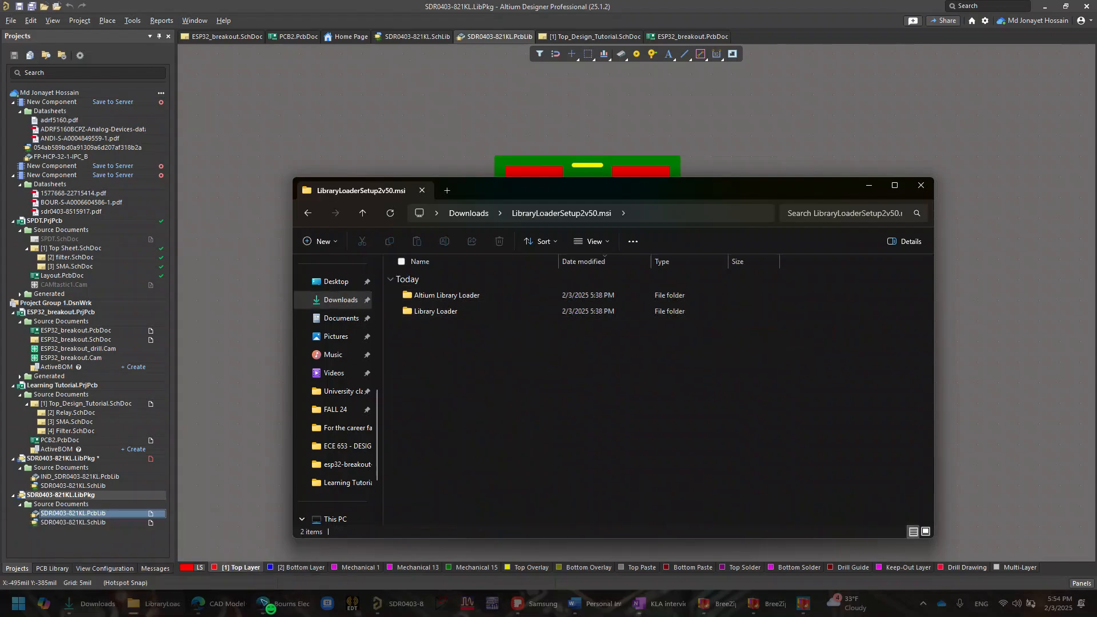